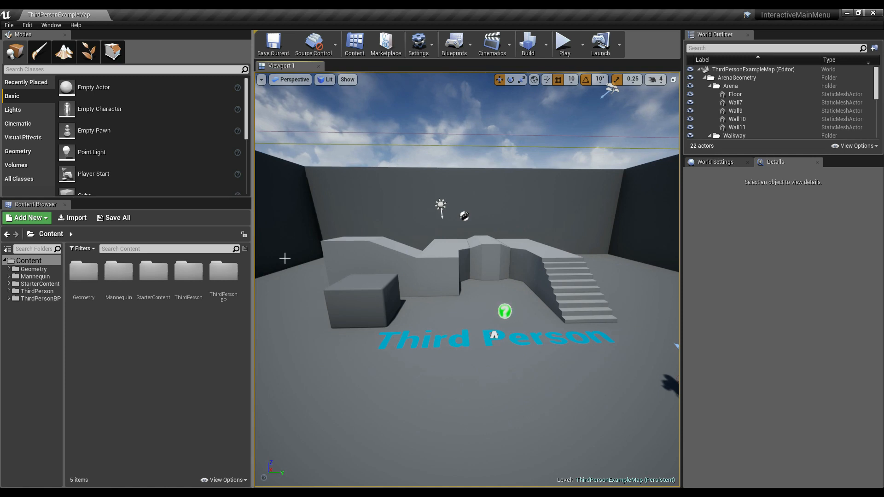
Delete the ThirdPersonCharacter actor from the level.
right_drag(523, 261, 618, 283)
click(518, 272)
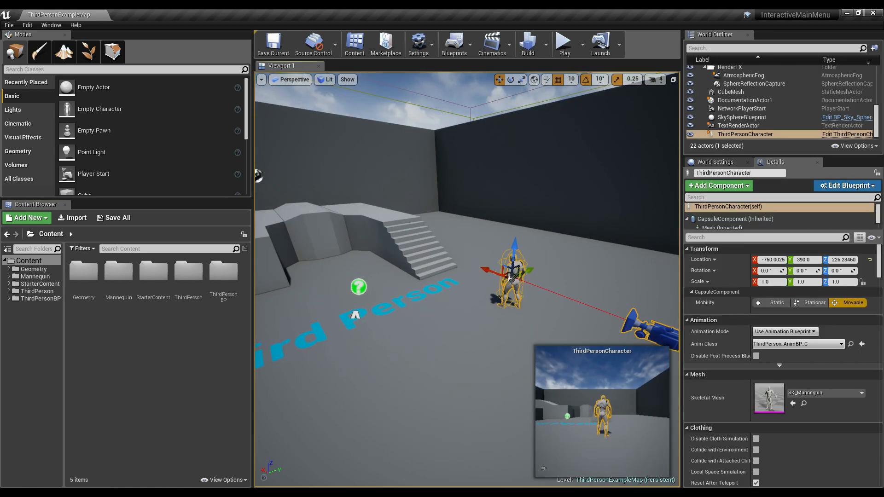
right_drag(518, 273, 444, 275)
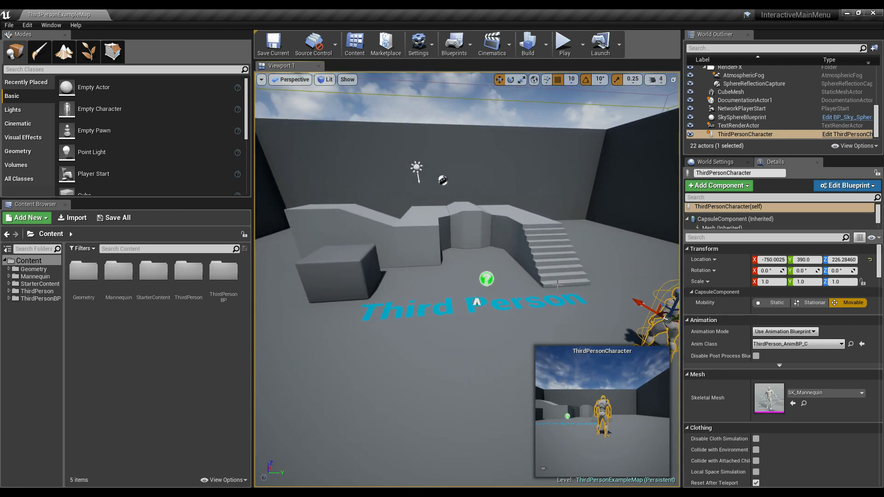
key(Delete)
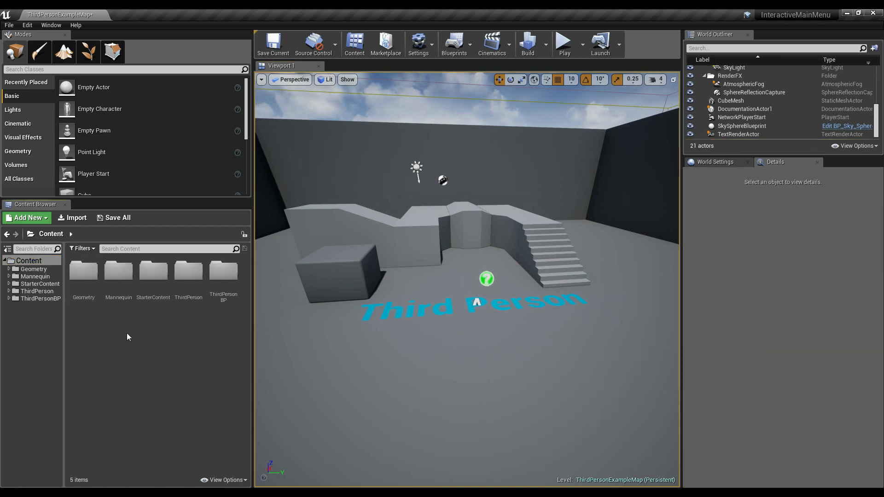
Create a Blueprint class with Pawn as parent in the Content folder, name it MainMenuPawn, and save all.
right_click(149, 332)
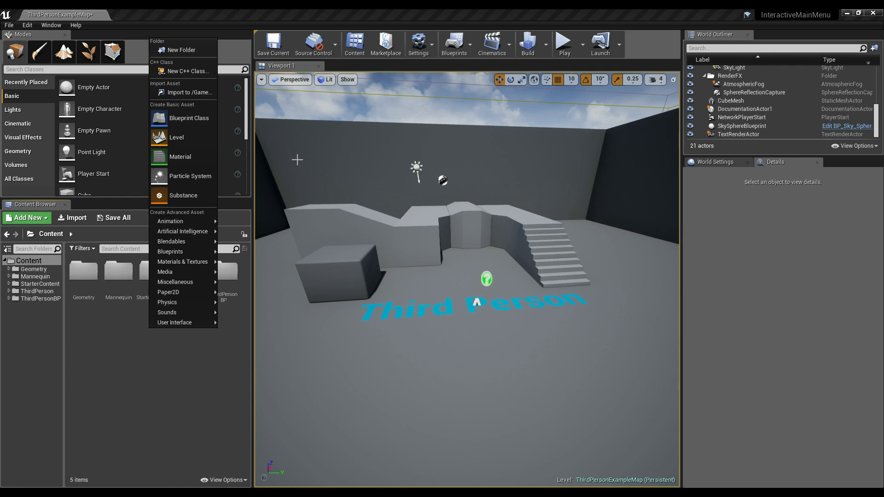
click(187, 118)
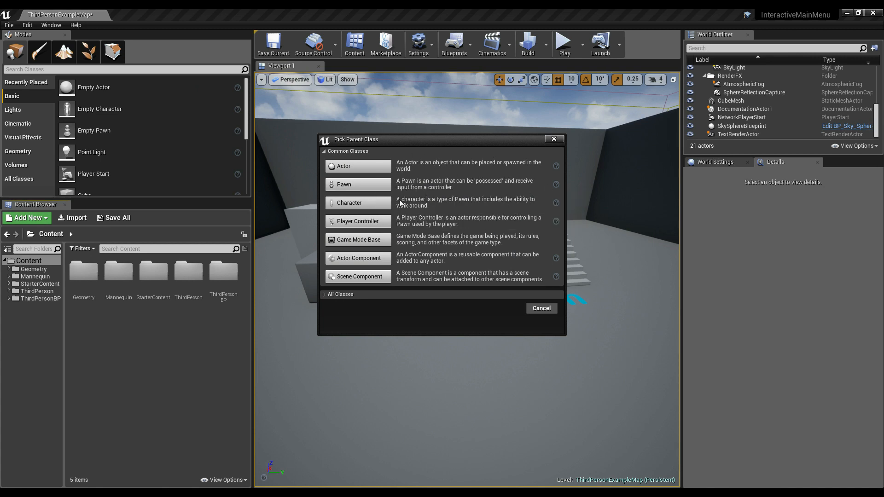
click(358, 184)
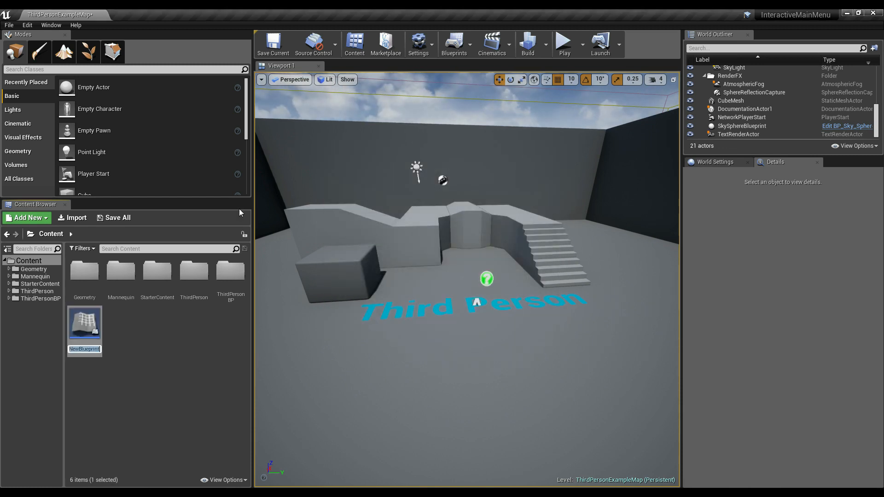
text(MainMenuPaw)
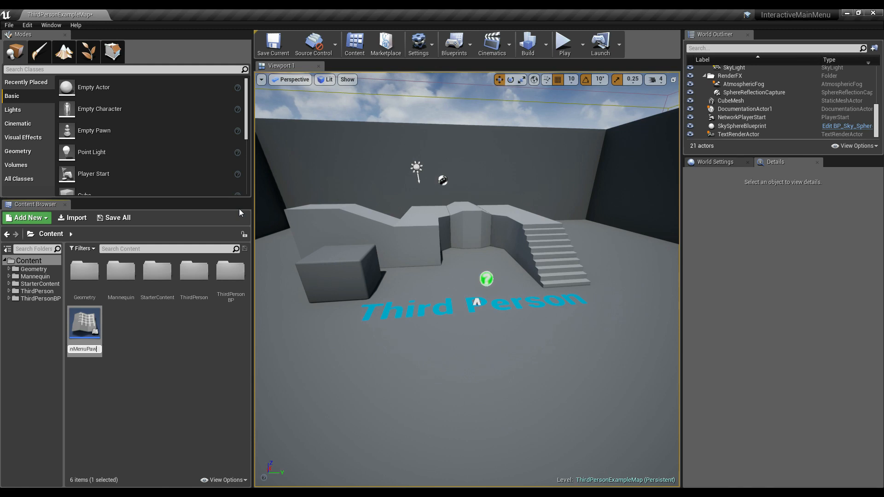
text(n)
key(Return)
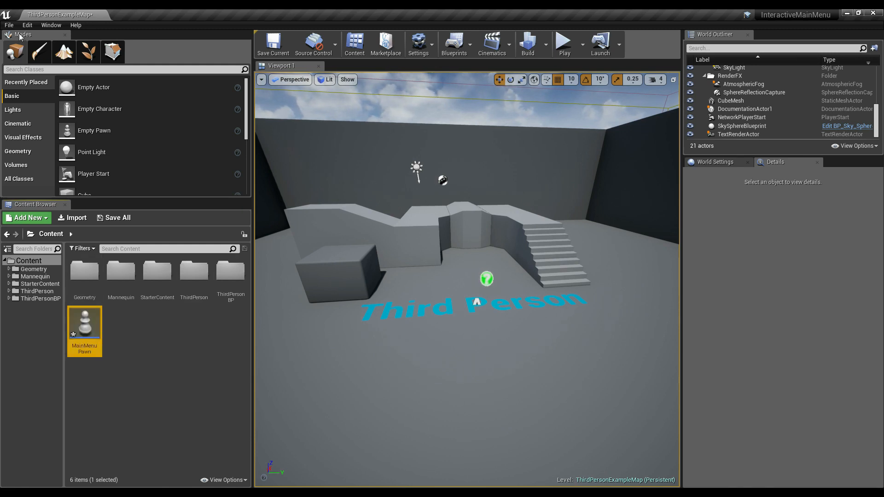
click(9, 25)
click(18, 106)
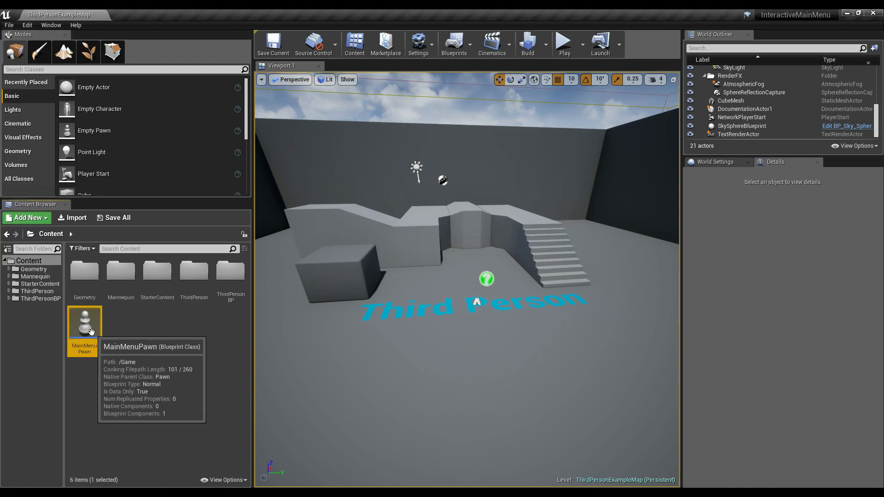
Place MainMenuPawn on the floor in front of the Third Person text and set its Auto Possess Player to Player 0.
drag(91, 332, 508, 365)
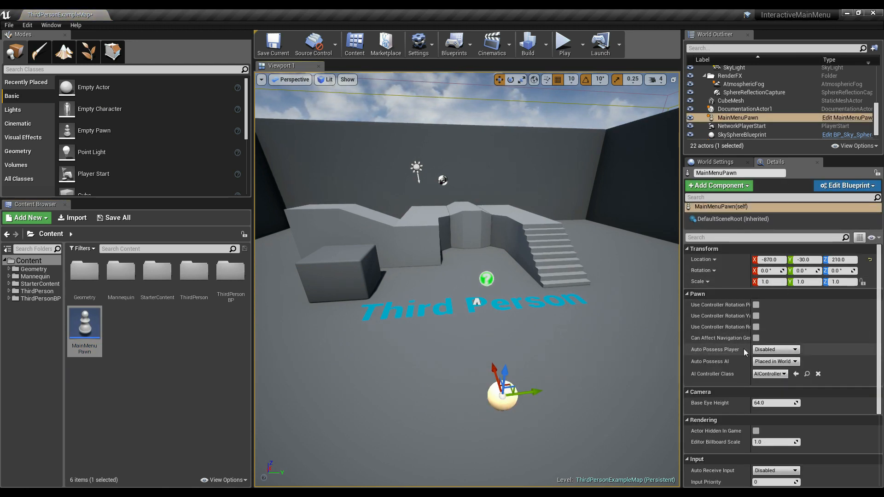
click(776, 350)
click(769, 364)
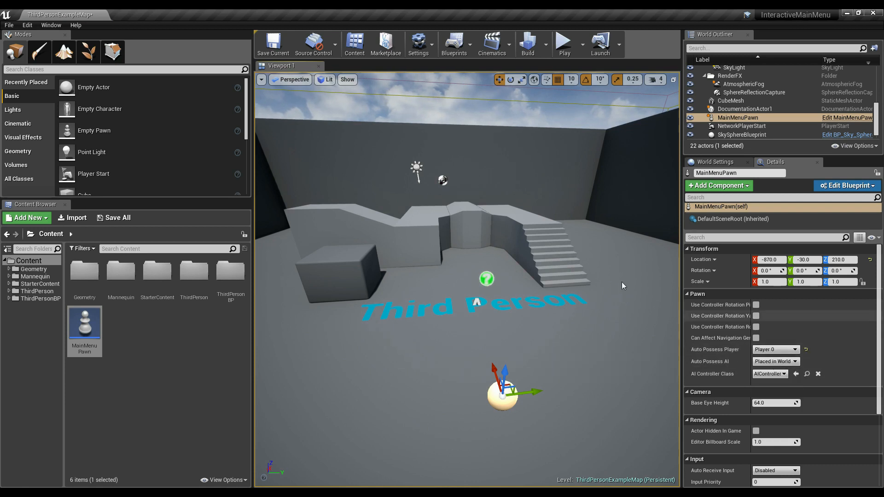
Move the placed MainMenuPawn away from the text to about X -1050, Y 60.
right_drag(467, 279, 493, 313)
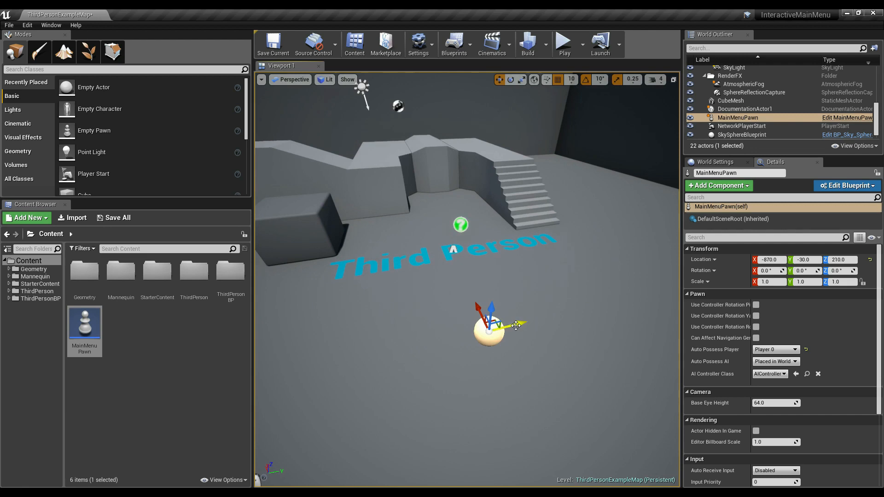
drag(515, 305, 595, 403)
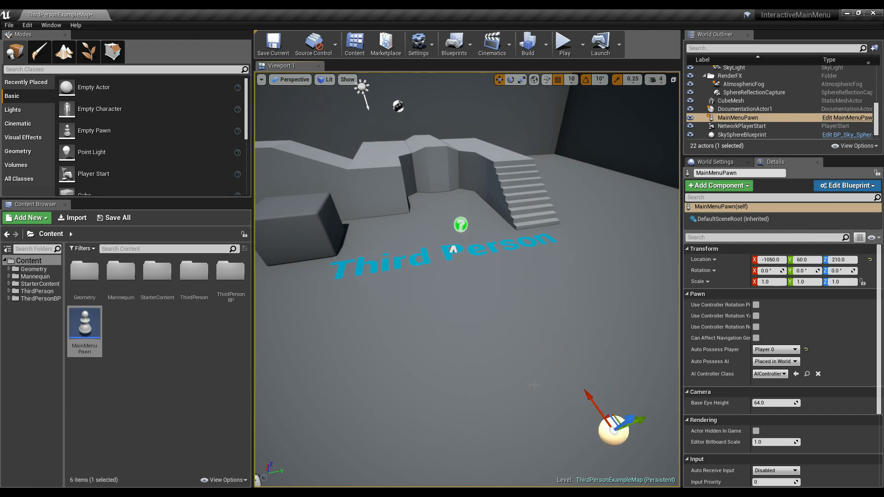
right_drag(595, 403, 576, 382)
Create a Widget Blueprint named MM1 in the Content folder and open it for editing.
click(159, 346)
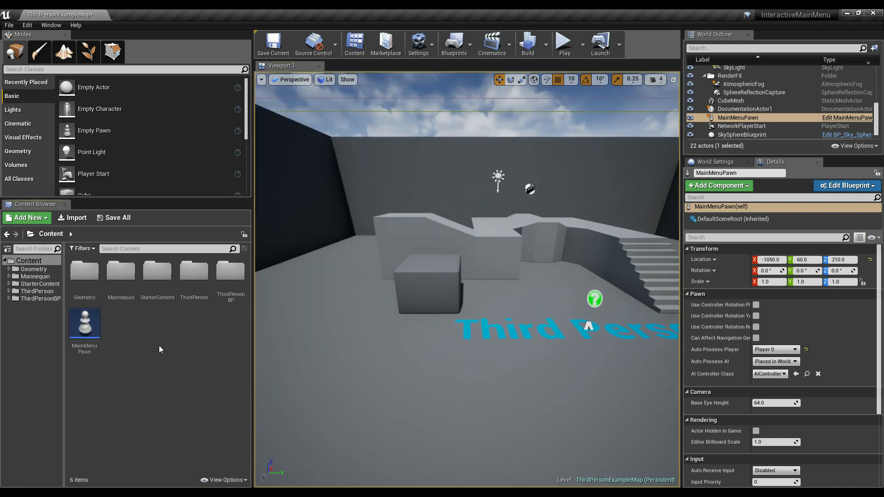
right_click(148, 320)
mouse_move(186, 312)
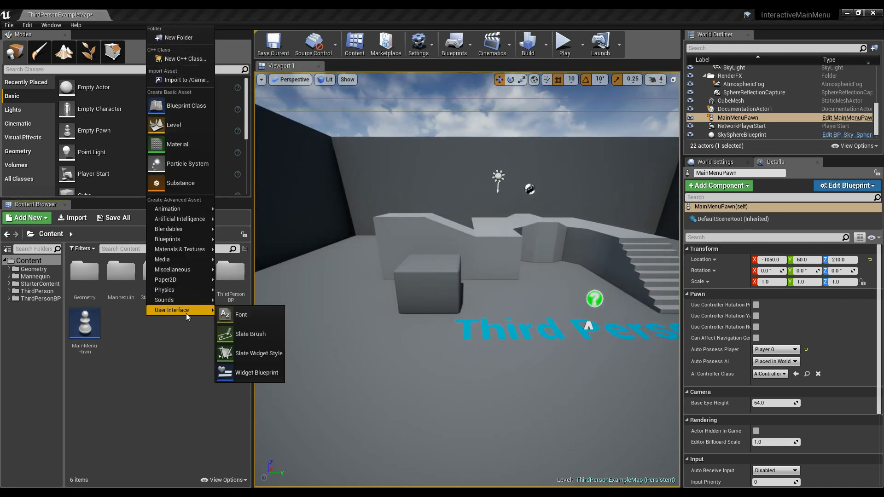
click(256, 374)
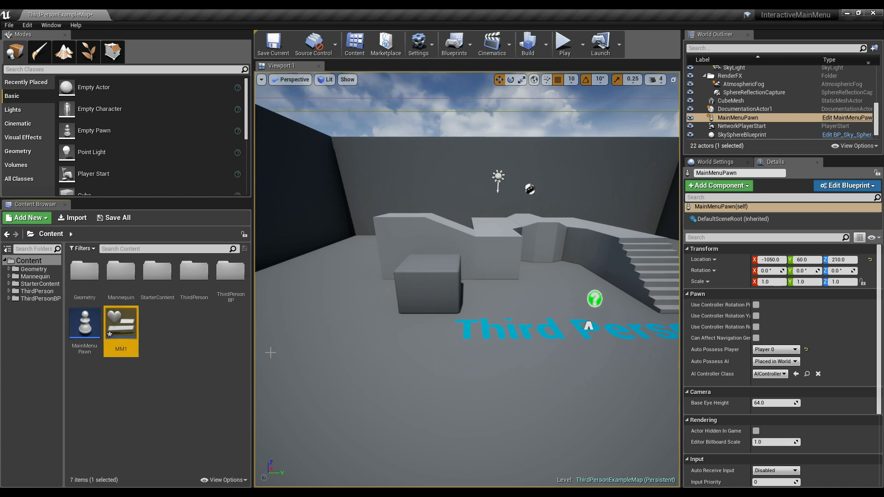
double_click(137, 349)
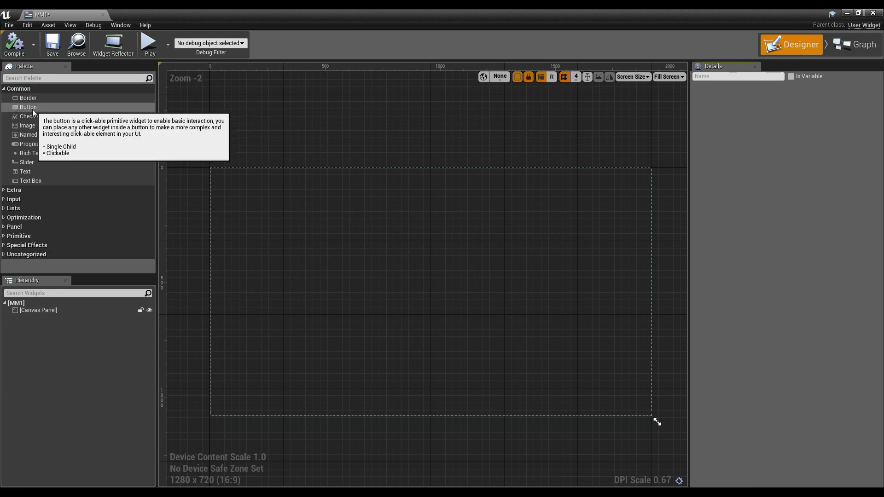
Place a button about 430 by 116 near the canvas centre and add a text block inside it reading "Go to Menu2".
drag(32, 109, 478, 292)
drag(460, 287, 470, 304)
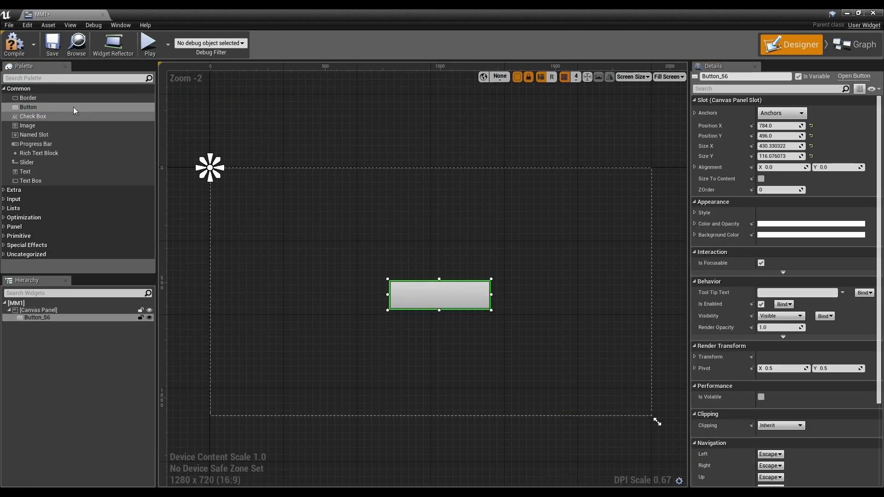
click(73, 78)
text(text)
drag(40, 108, 445, 298)
click(792, 164)
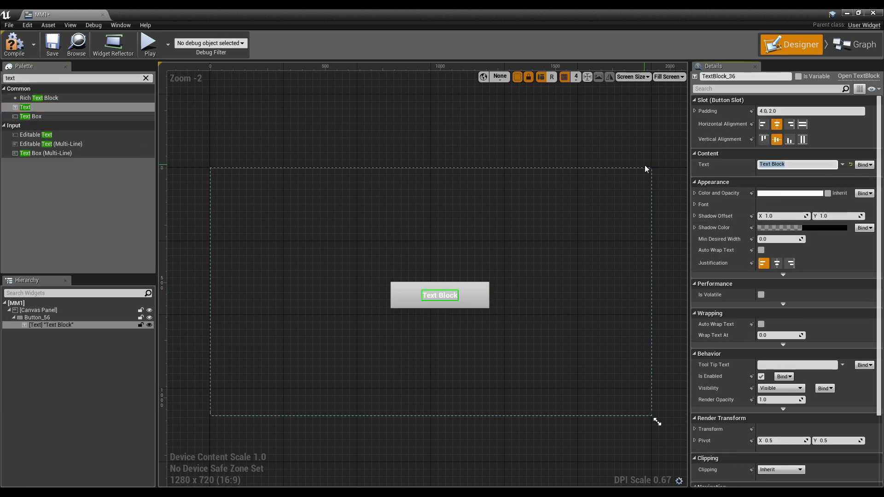
text(Go to Menu2)
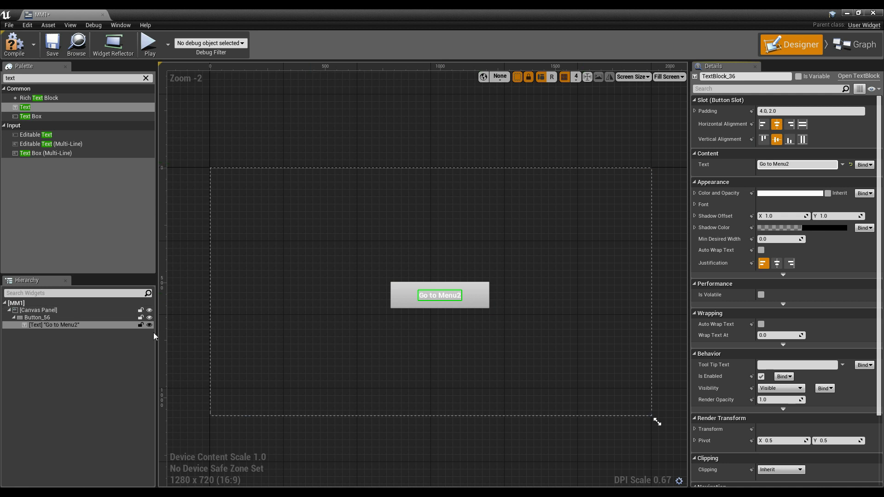
Set the button text's visibility to Hit Test Invisible, and save and compile the MM1 widget.
scroll(790, 305, down, 1)
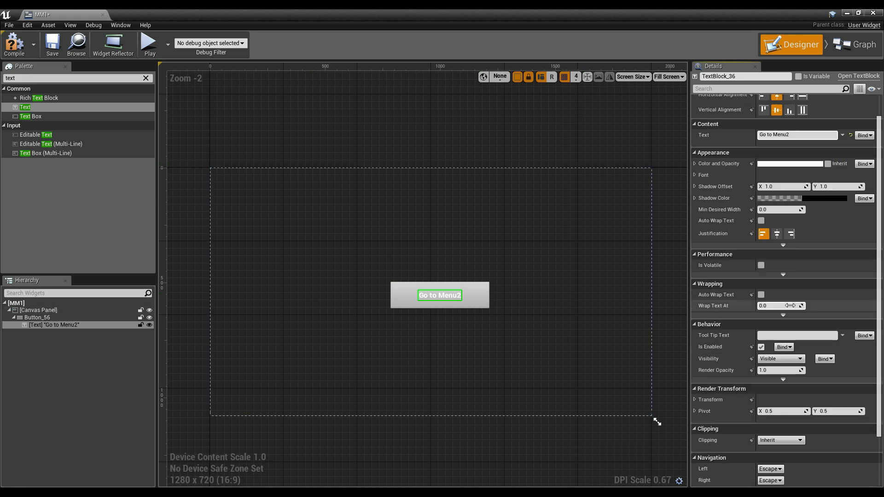
click(781, 358)
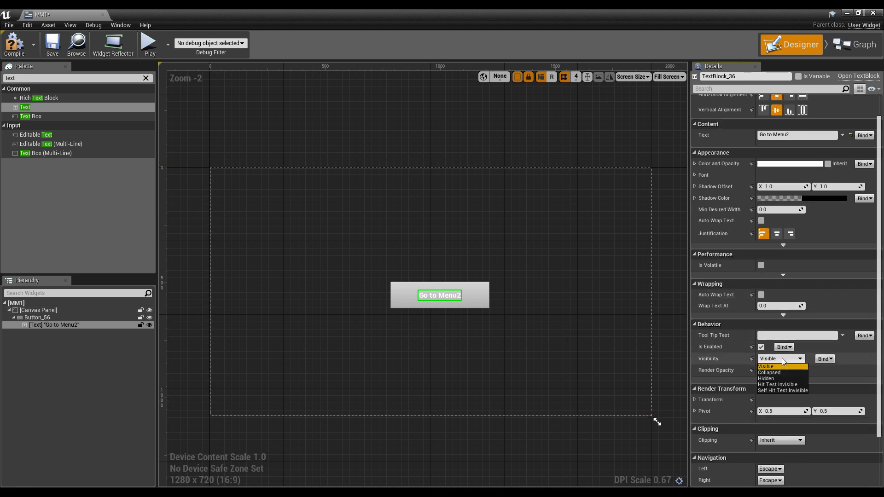
click(783, 385)
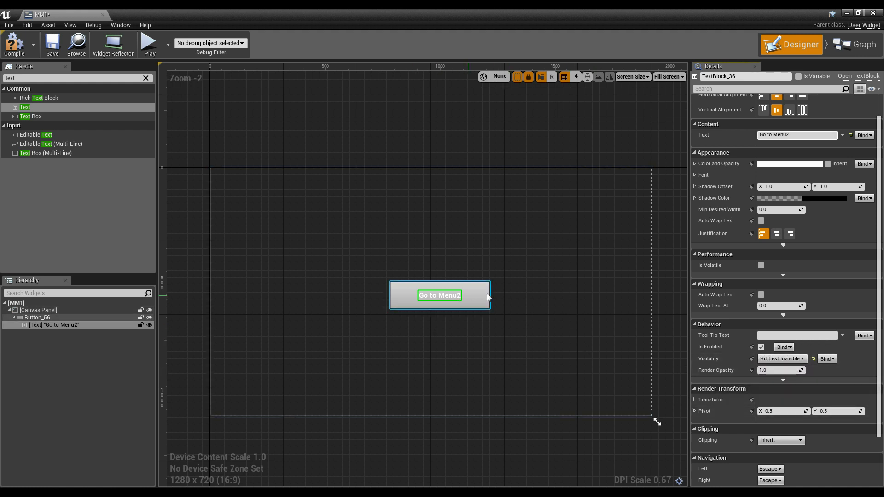
click(52, 45)
click(14, 45)
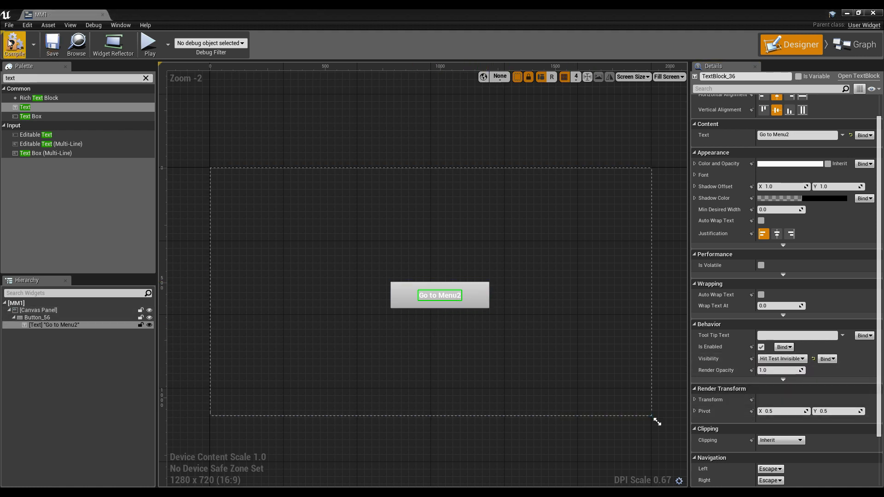
Return to the level editor and duplicate the MM1 widget as MM2.
click(846, 13)
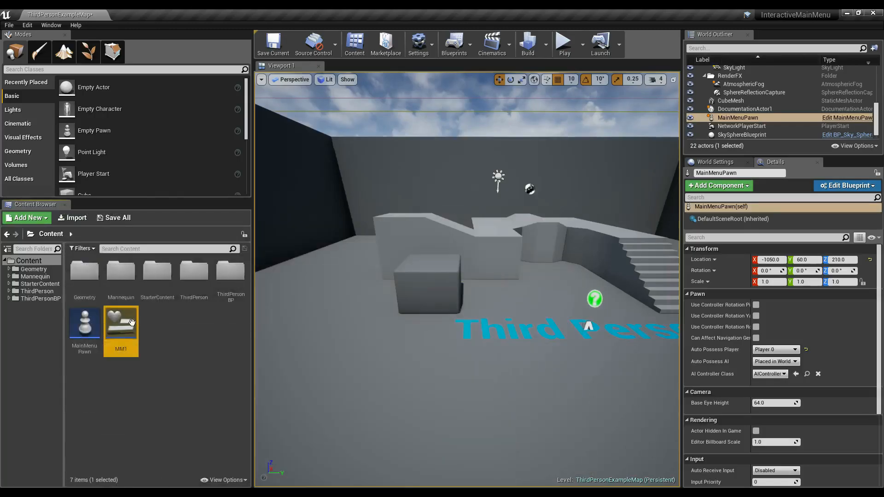
right_click(133, 322)
click(184, 167)
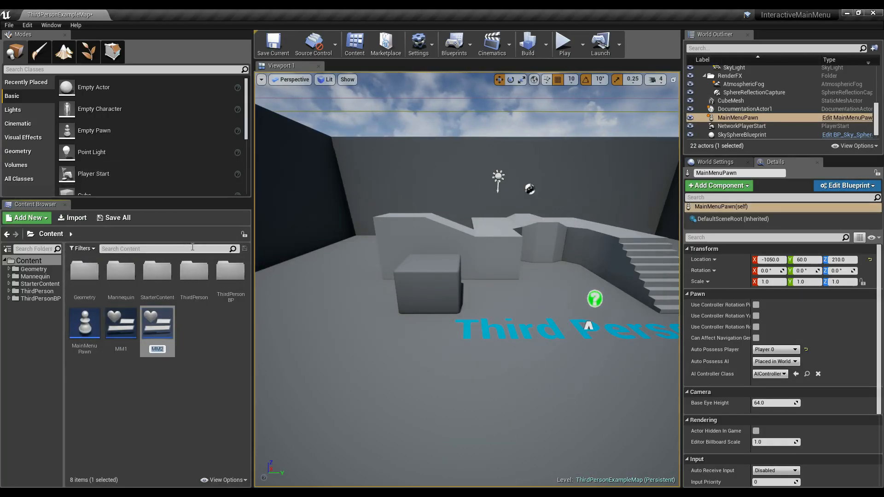
Open MM2, set its button text to "Go to Menu1", save the widget and return to the level editor.
double_click(157, 332)
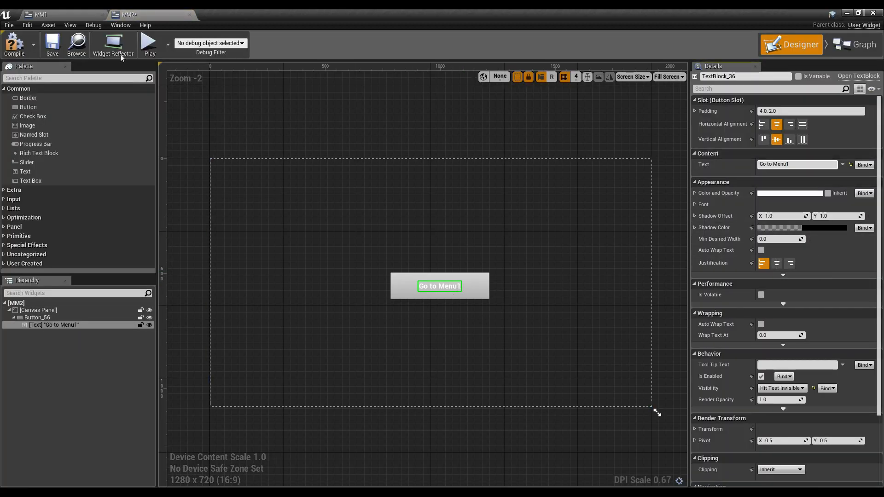
click(56, 52)
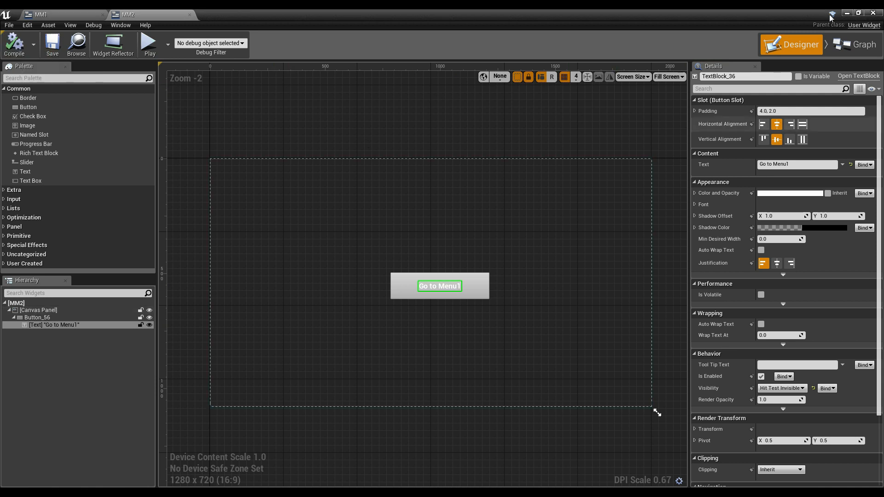
click(69, 14)
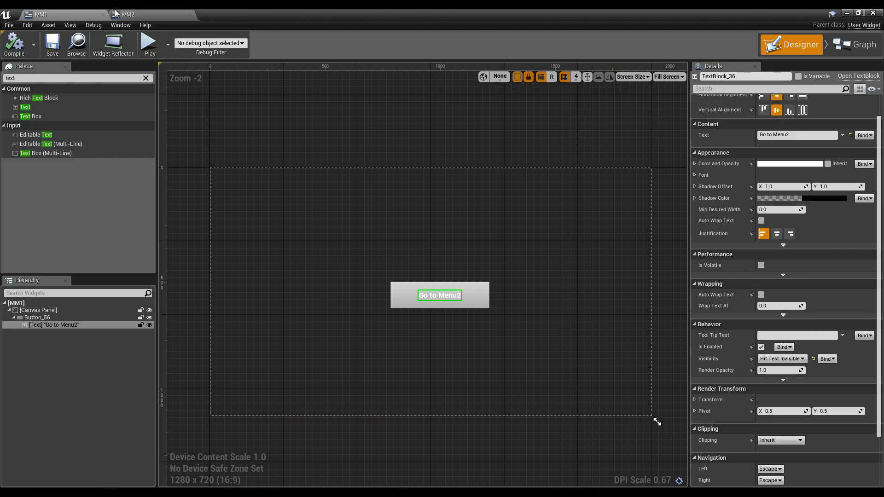
click(847, 13)
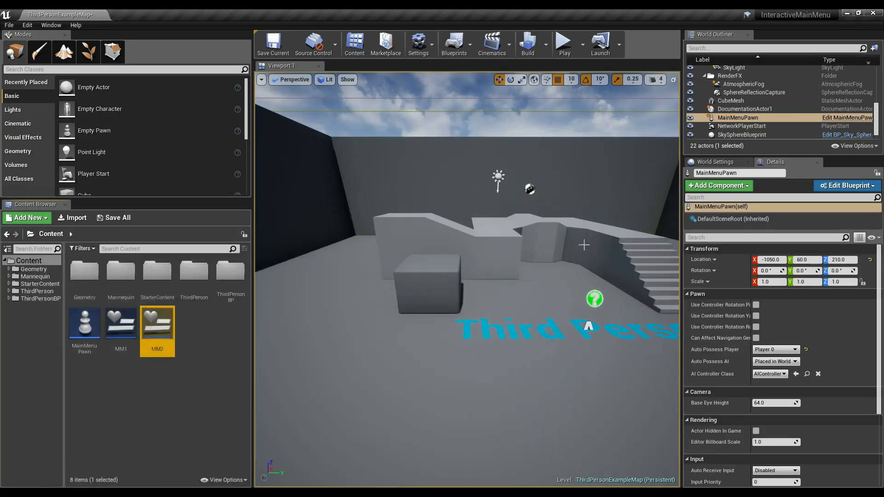
Convert the CubeMesh actor beside the walkway into a Blueprint class in the Content folder, keeping the suggested name.
right_drag(467, 279, 478, 260)
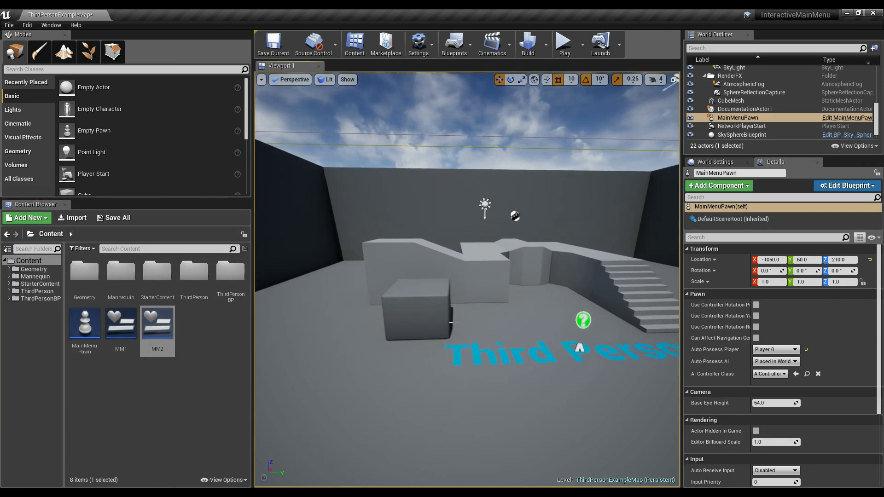
key(w)
mouse_move(453, 323)
right_down()
mouse_move(452, 330)
mouse_move(456, 318)
right_up()
click(460, 314)
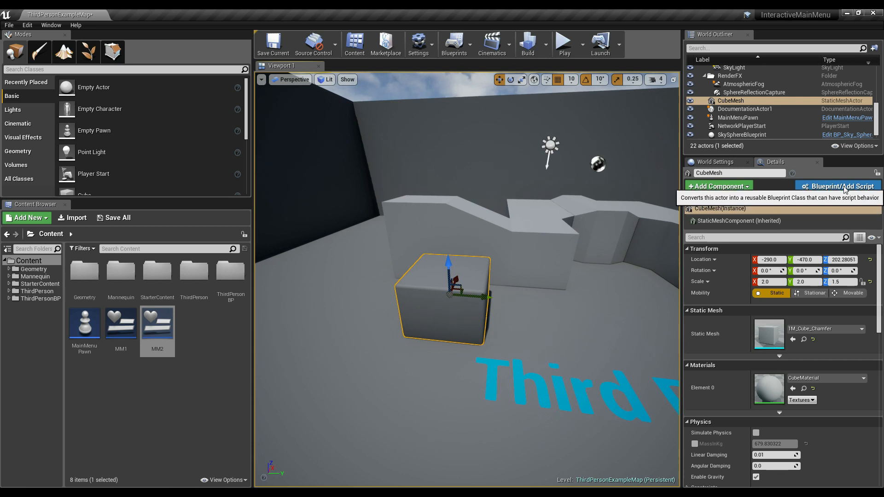
click(828, 188)
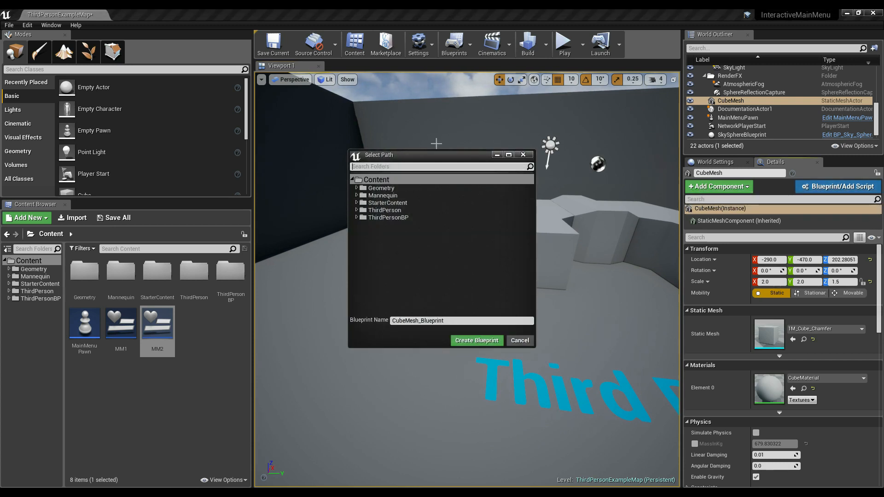
click(477, 341)
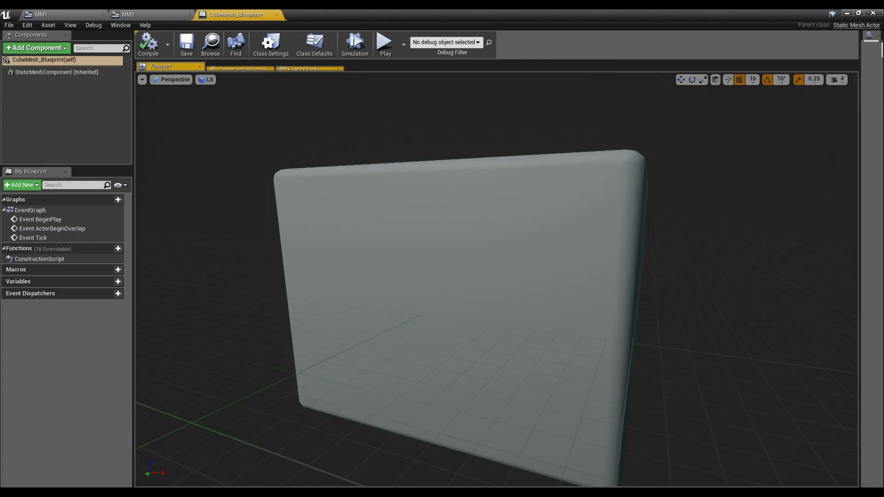
mouse_move(174, 95)
right_down()
mouse_move(198, 87)
mouse_move(174, 95)
right_up()
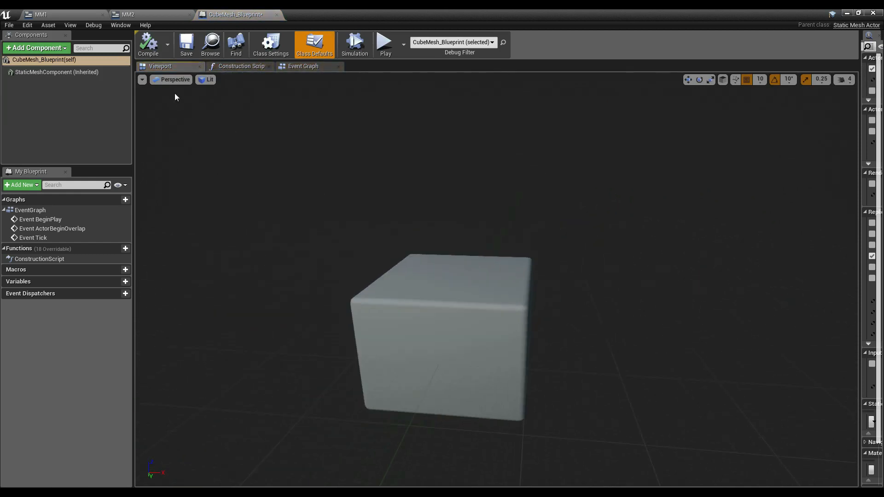
Widen the details area and add a Widget component to the cube Blueprint, keeping its suggested name.
drag(860, 186, 703, 185)
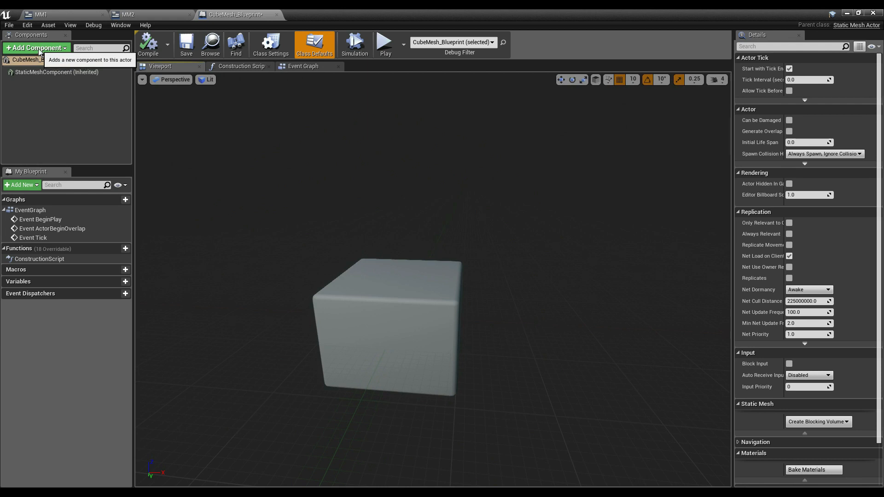
click(40, 49)
text(widget)
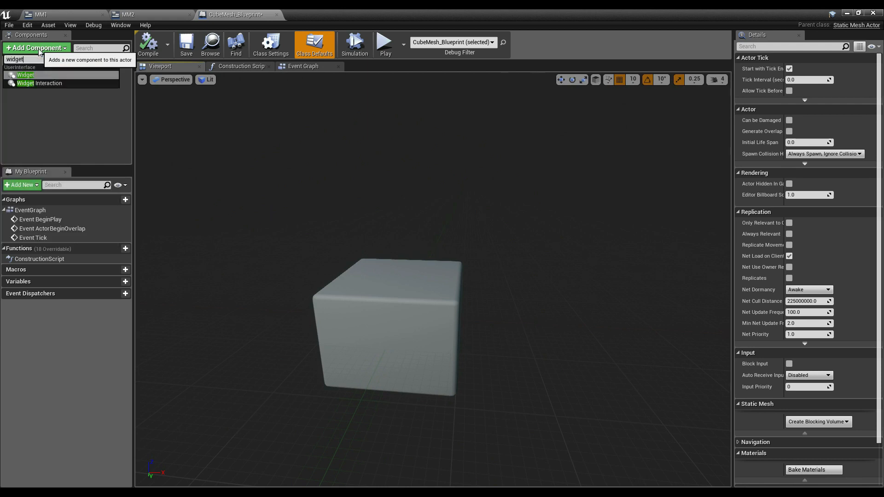
click(33, 77)
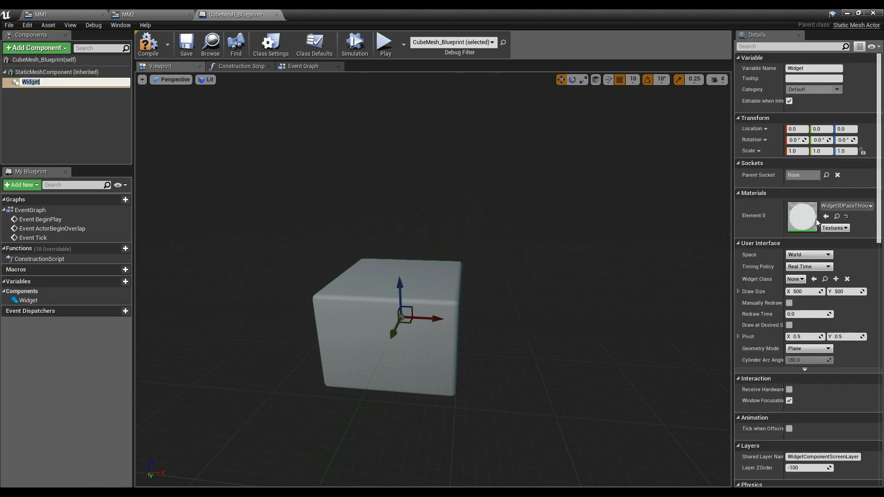
click(56, 89)
click(56, 84)
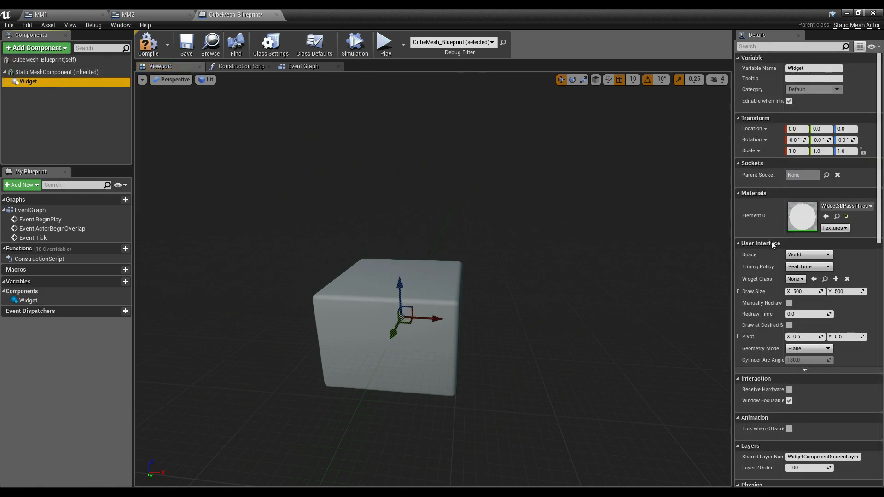
Assign MM1 as the component's widget class, shift it out to Y 100, and compile and save the Blueprint.
click(793, 279)
click(783, 309)
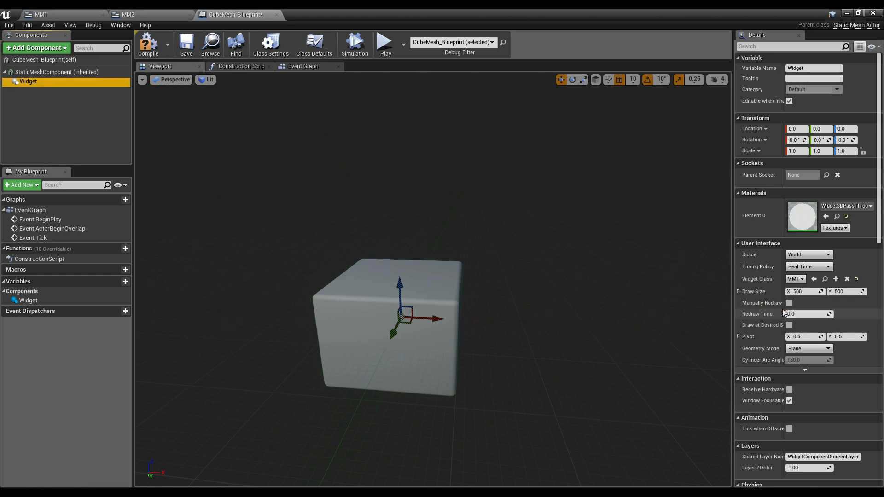
drag(394, 334, 344, 429)
right_drag(344, 429, 288, 410)
click(150, 46)
click(186, 45)
Try rotating the widget component about its vertical axis and glance at the MM1 layout.
key(e)
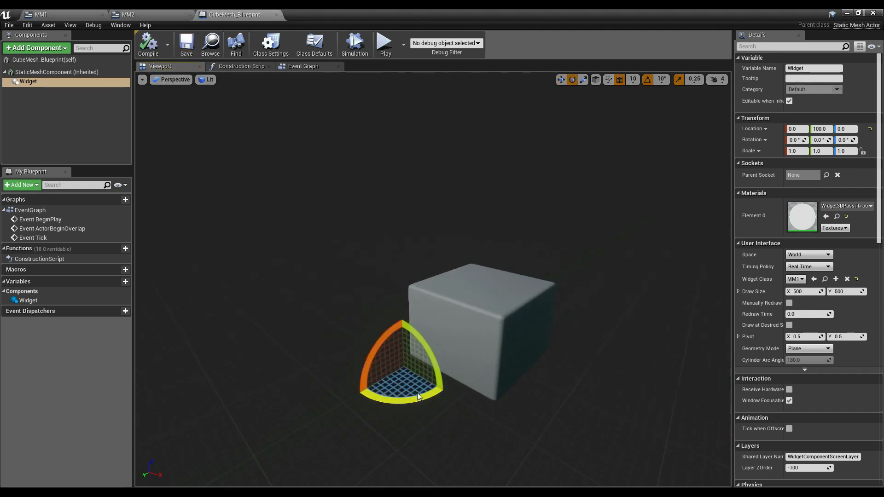
mouse_move(419, 397)
mouse_down()
mouse_move(442, 394)
mouse_move(351, 371)
mouse_move(420, 342)
mouse_move(443, 354)
mouse_move(406, 406)
mouse_move(355, 399)
mouse_move(342, 386)
mouse_move(429, 401)
mouse_move(363, 391)
mouse_move(382, 355)
mouse_up()
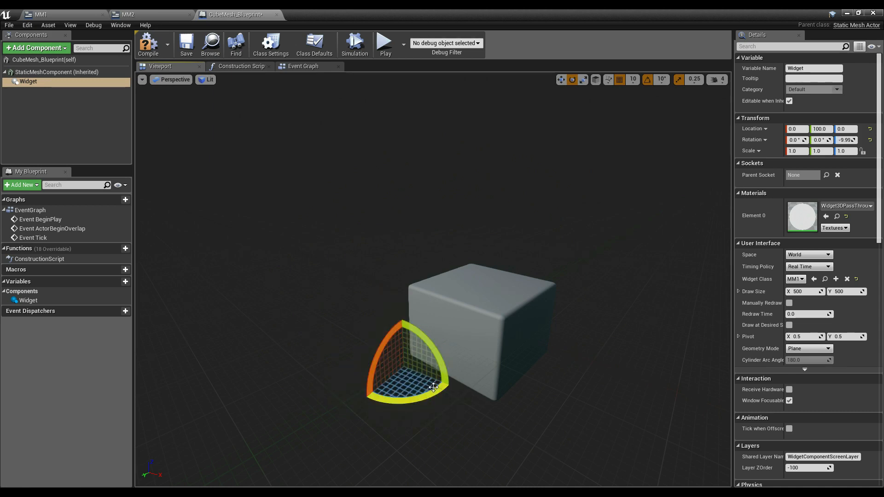
drag(434, 387, 454, 396)
click(57, 14)
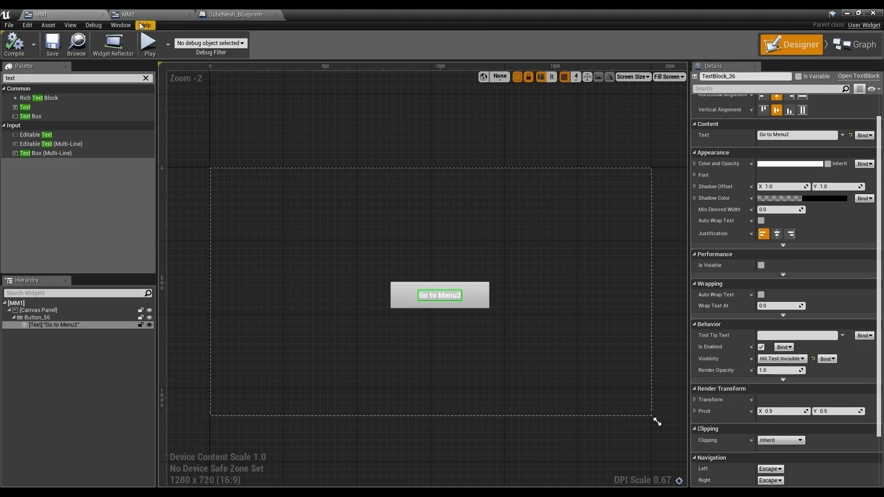
click(222, 13)
right_drag(332, 161, 338, 172)
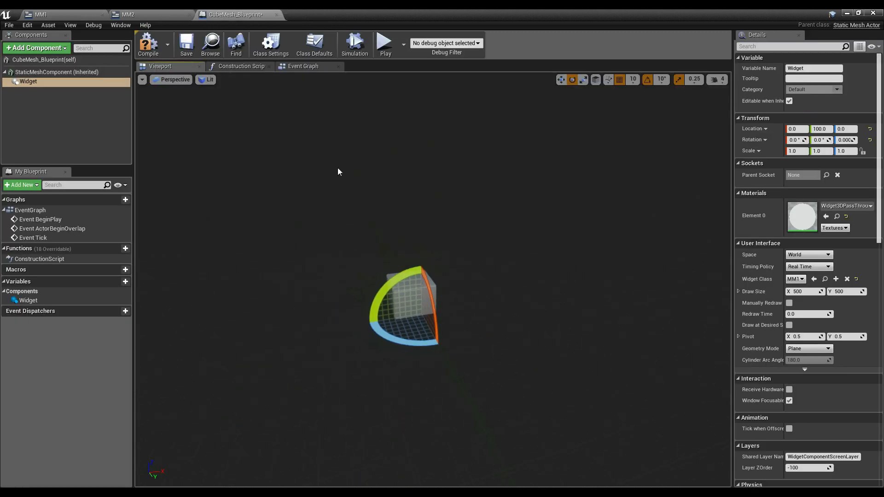
Save the cube Blueprint and raise its actor in the level to about Z 272.
click(186, 54)
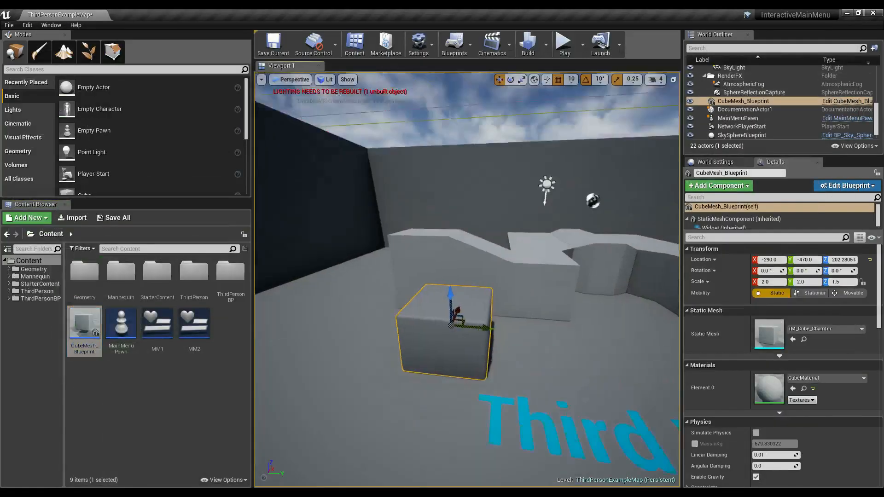
right_drag(497, 277, 465, 274)
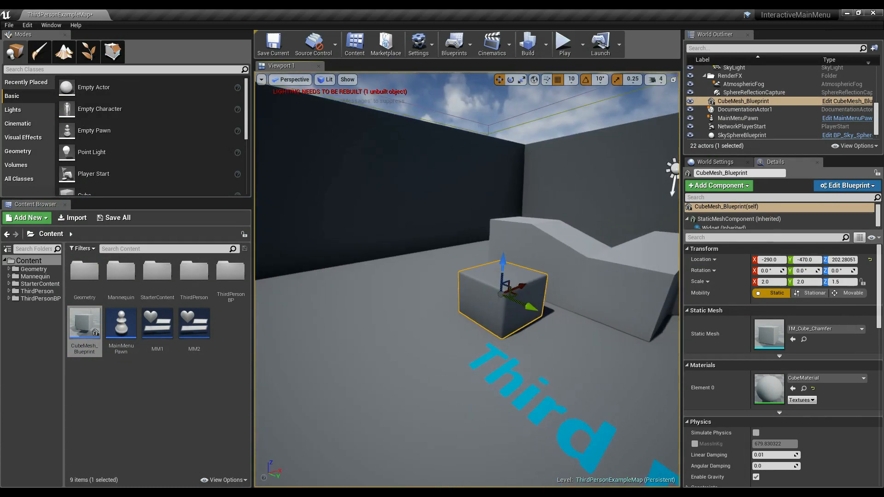
drag(504, 267, 511, 240)
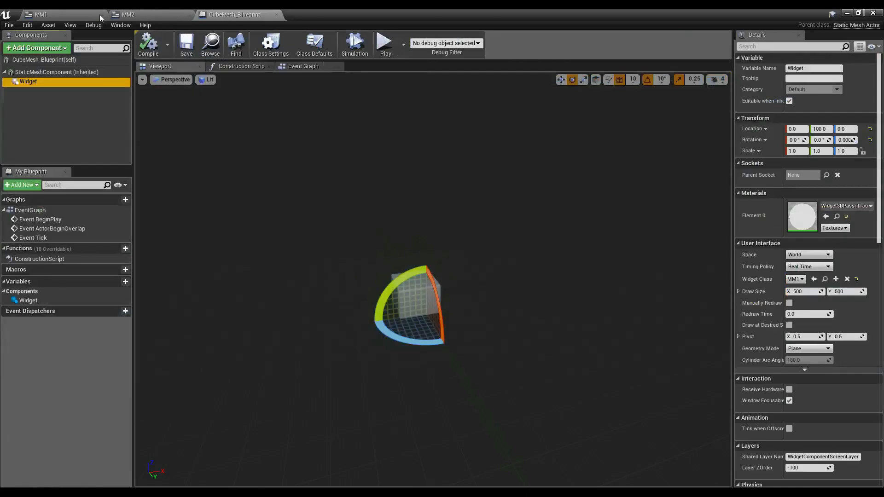
Move the MM1 button's anchor to the button's centre and save MM1, and recompile and save the cube Blueprint.
click(100, 15)
click(399, 295)
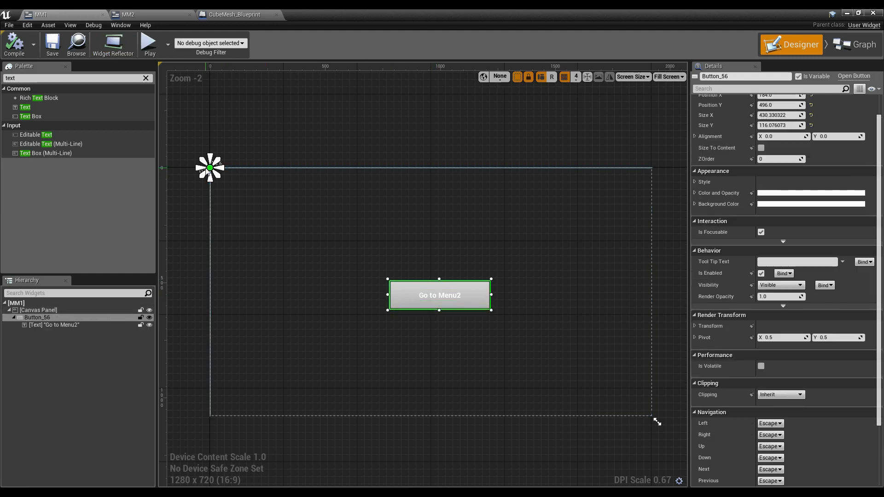
drag(296, 224, 440, 297)
key(ctrl+s)
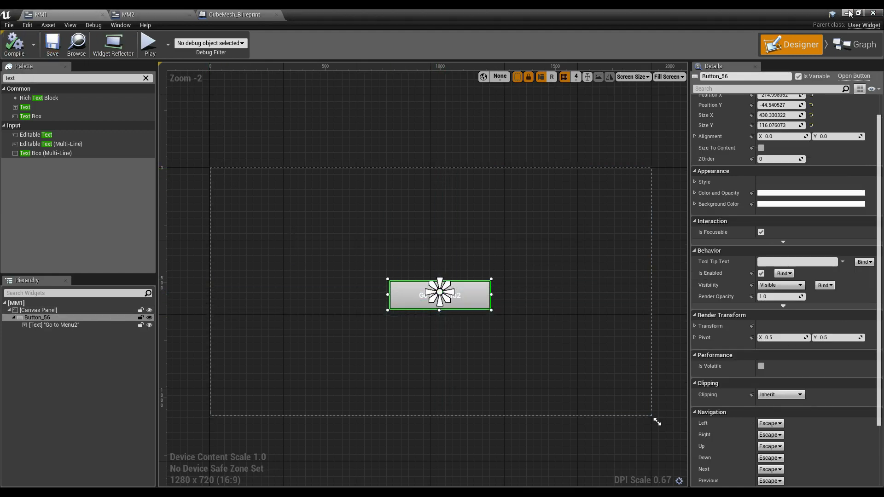
click(203, 14)
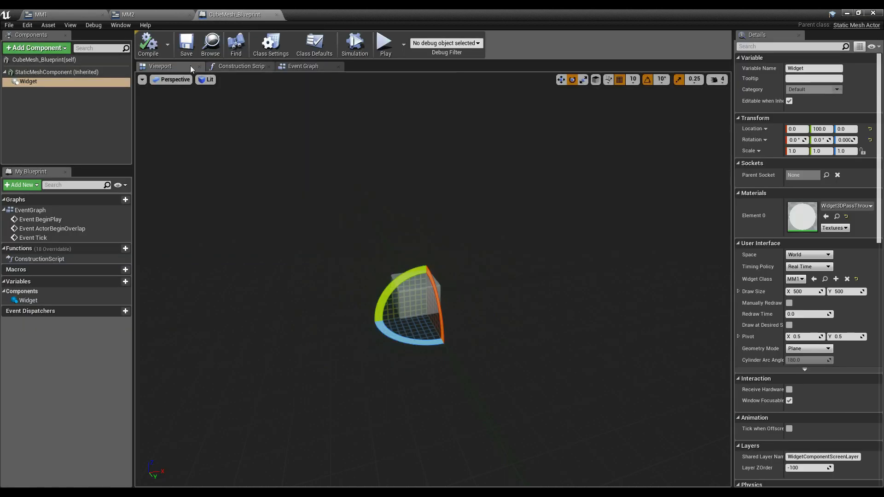
click(145, 50)
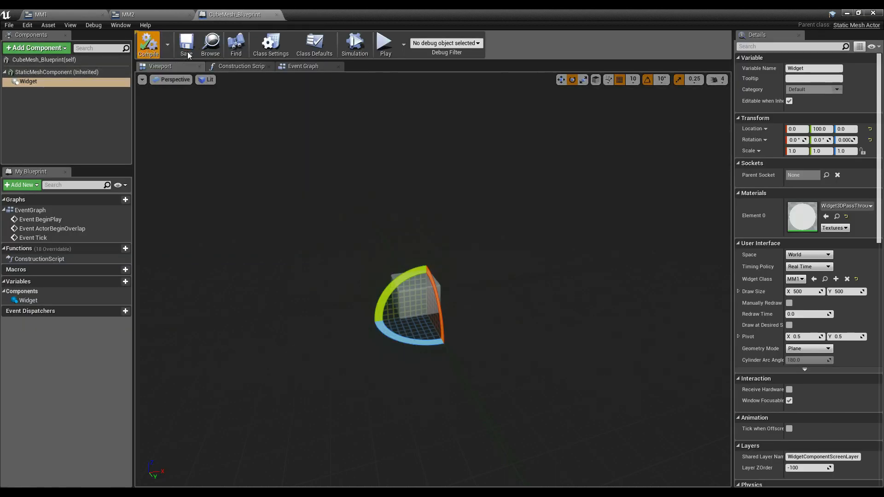
click(186, 52)
Rotate the widget component to -180° about its vertical axis.
right_drag(295, 198, 325, 271)
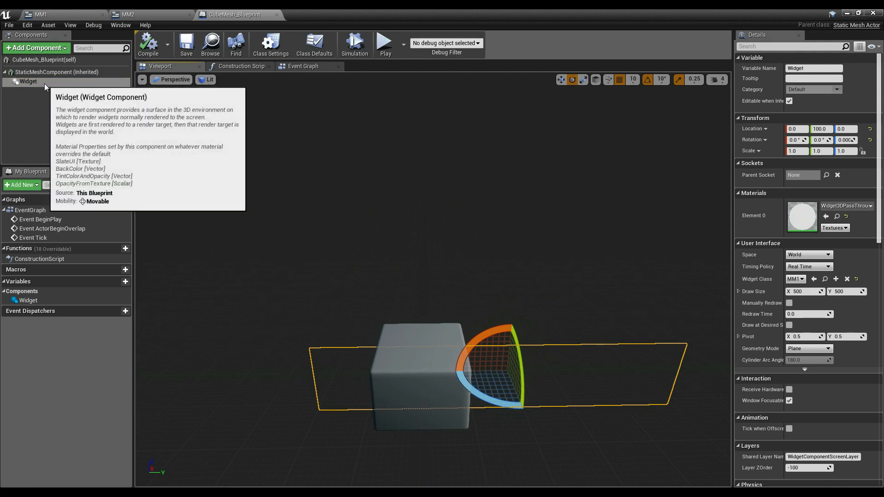
right_drag(378, 267, 392, 291)
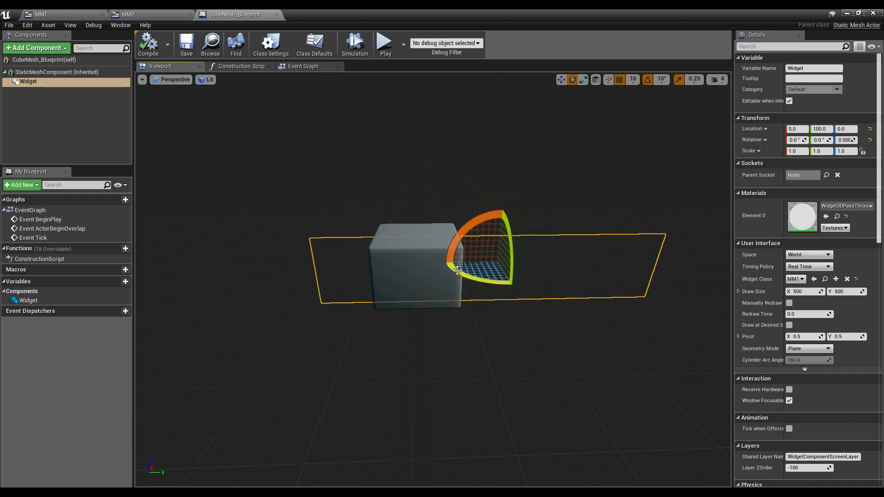
drag(458, 270, 518, 281)
Move the widget component in front of the cube's face, to about X -55, Y 0, Z 13.3.
key(w)
drag(459, 263, 418, 301)
mouse_move(380, 316)
right_down()
mouse_move(375, 336)
mouse_move(380, 323)
right_up()
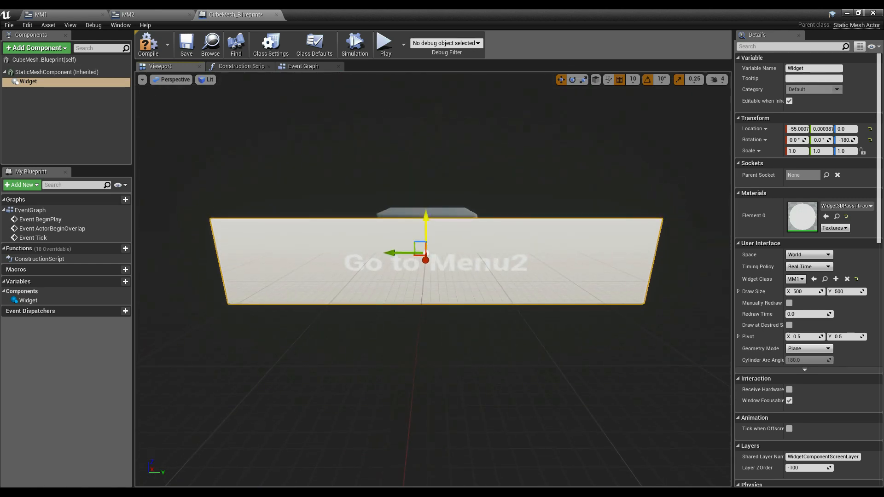
drag(426, 213, 424, 202)
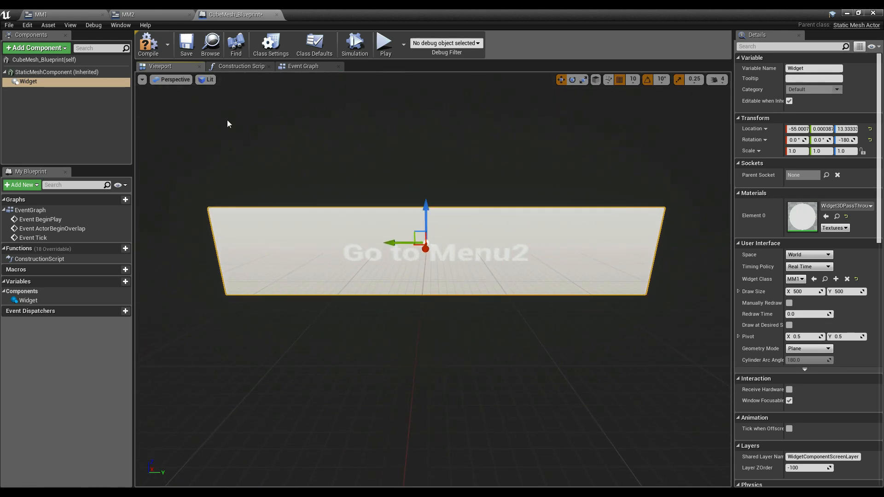
click(69, 15)
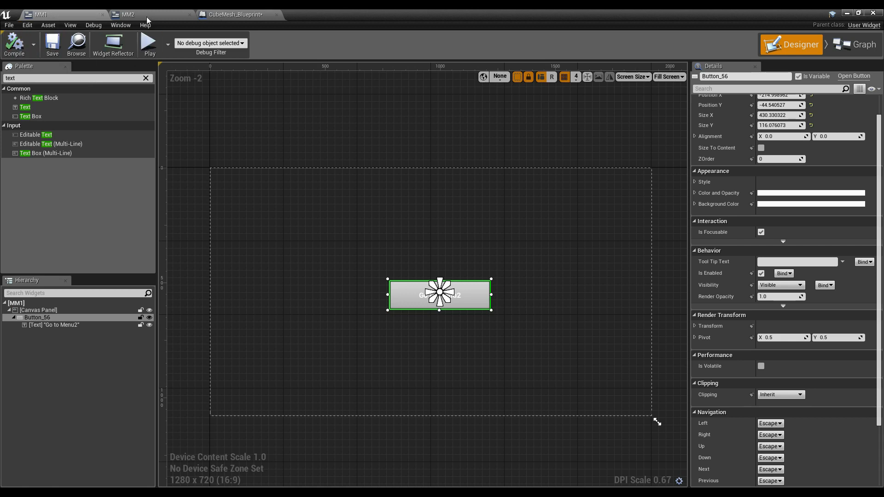
click(231, 15)
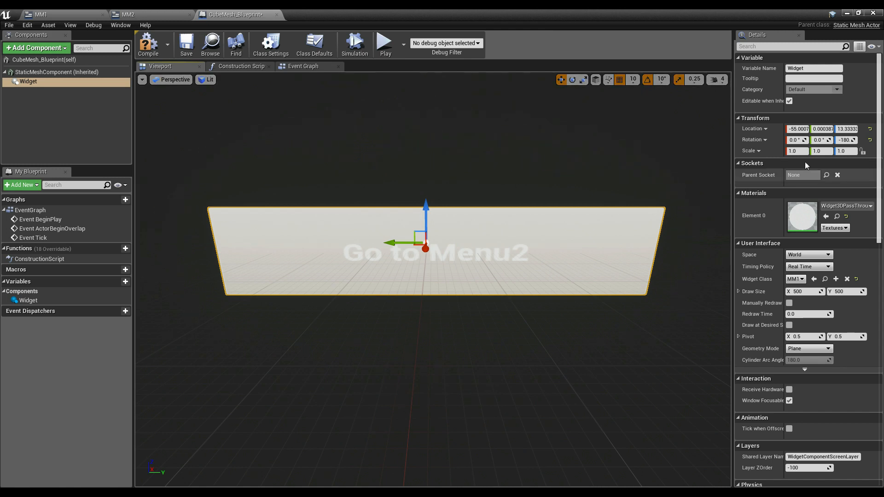
Scale the widget component to 0.2 on all axes.
right_drag(599, 207, 597, 194)
drag(804, 151, 646, 148)
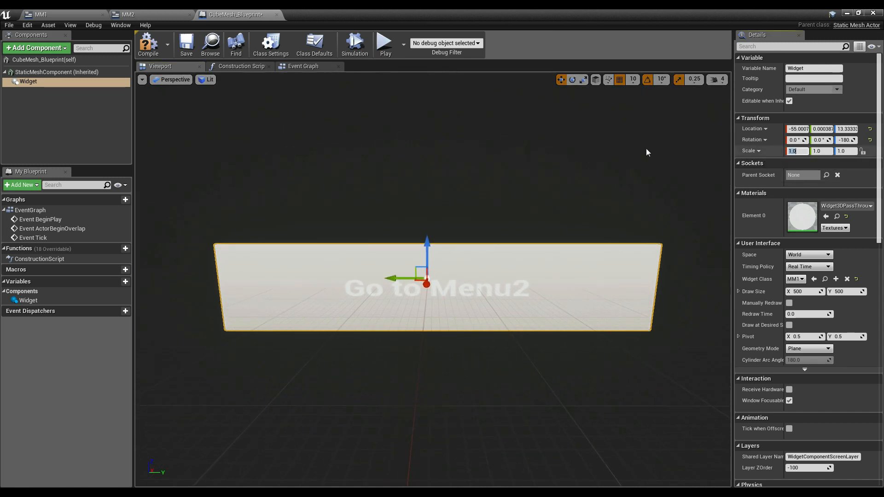
text(0.2)
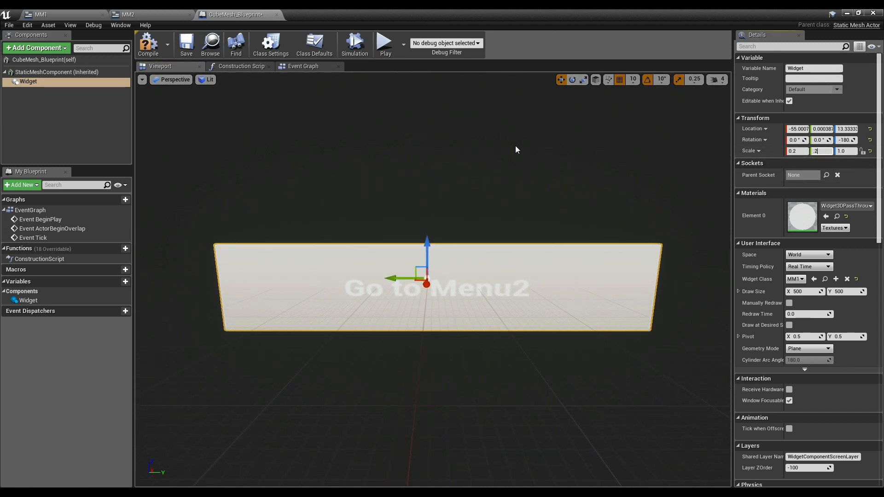
key(Tab)
text(0.2)
key(Return)
Move the scaled widget component against the cube's front face, to about X -50, Y -5.
key(w)
right_drag(515, 145, 617, 182)
key(a)
drag(475, 294, 415, 310)
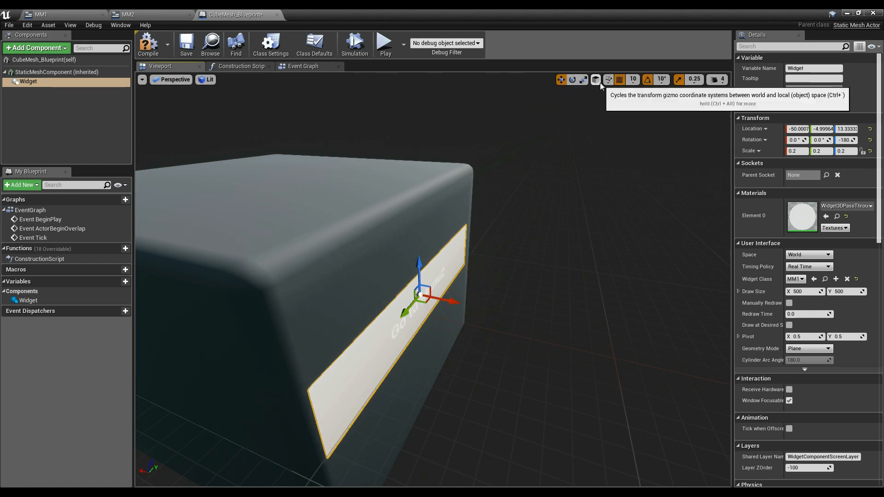
Set the grid snap to 1, nudge the widget component out to about X -51, and compile the Blueprint.
click(633, 79)
click(634, 91)
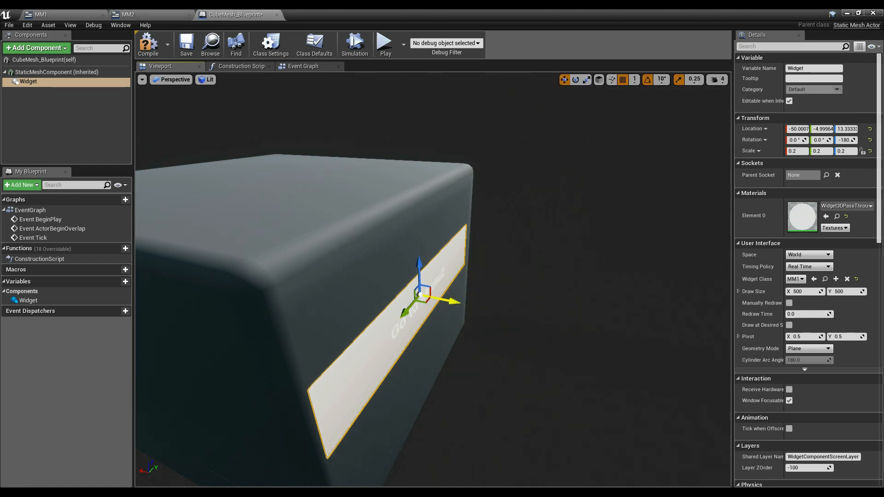
drag(451, 301, 457, 302)
right_drag(457, 303, 341, 313)
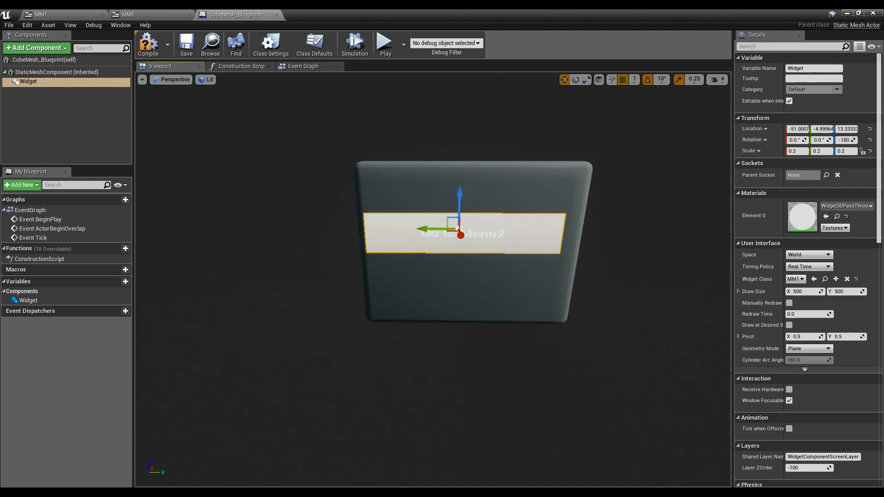
right_drag(494, 285, 495, 287)
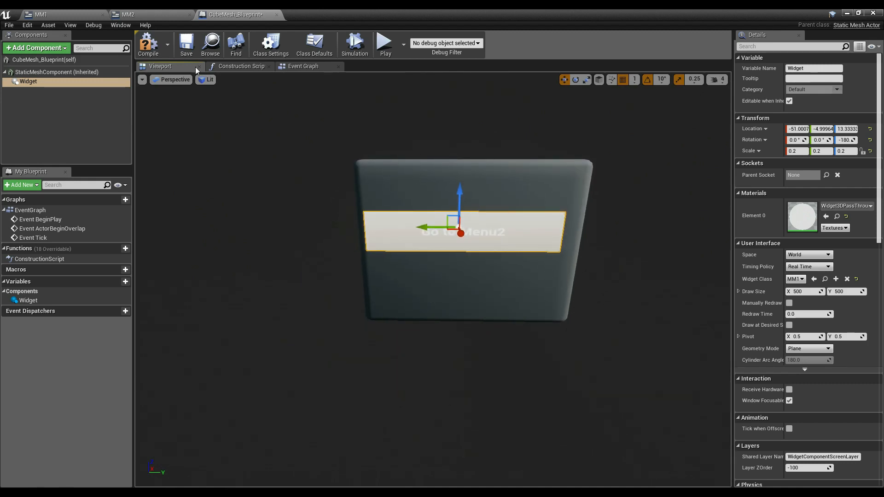
click(159, 49)
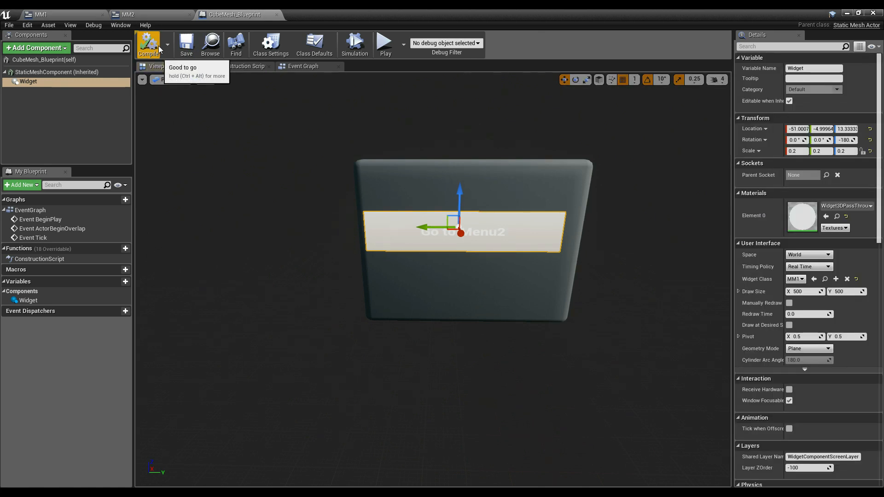
key(e)
right_drag(310, 128, 312, 134)
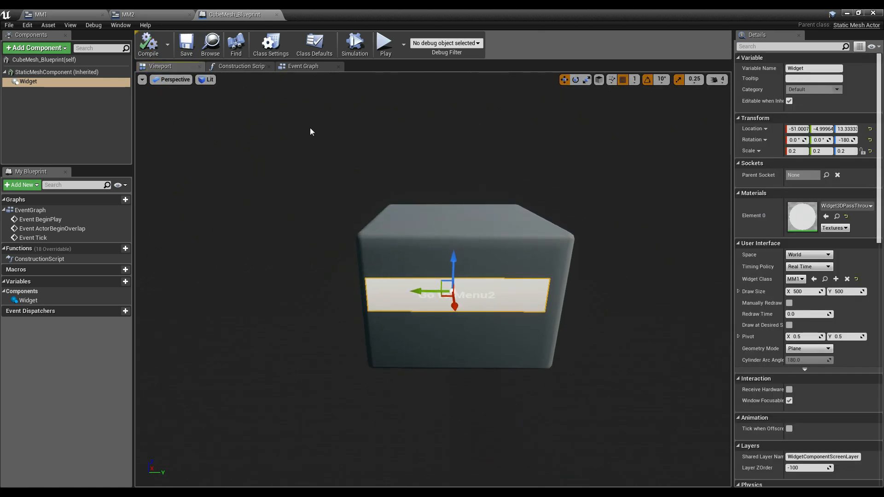
Inspect the cube and its widget in the level, and check the static mesh component's properties in the Blueprint.
click(847, 13)
right_drag(544, 221, 585, 225)
key(w)
key(q)
right_drag(512, 240, 497, 238)
key(e)
click(496, 238)
click(157, 494)
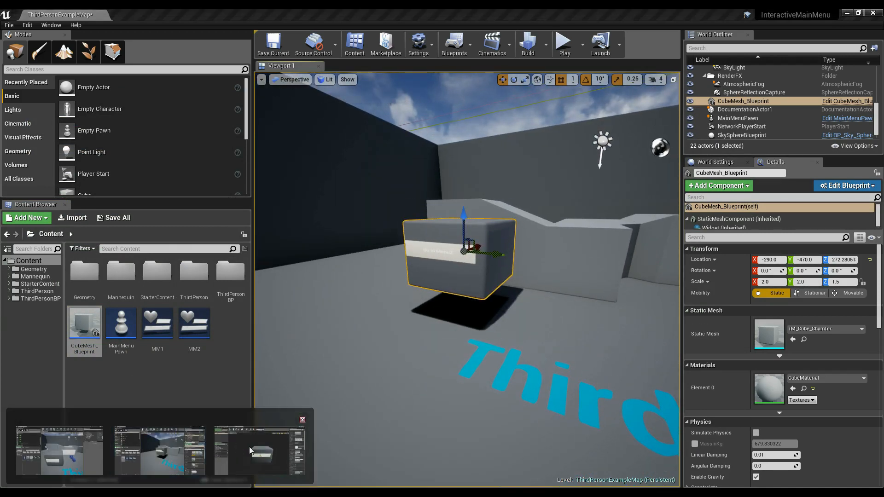
click(264, 447)
click(59, 73)
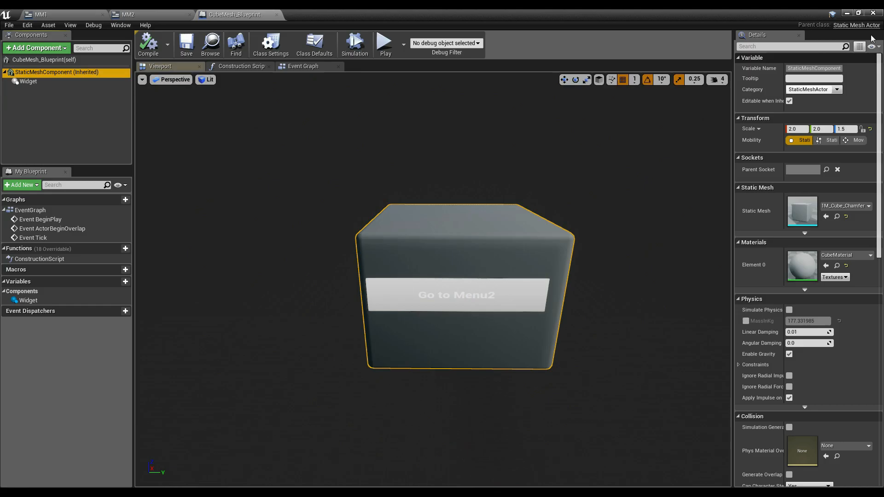
click(847, 13)
Set the mobility of the SkyLight and the Light Source to Movable, and reselect the cube actor.
scroll(760, 101, up, 2)
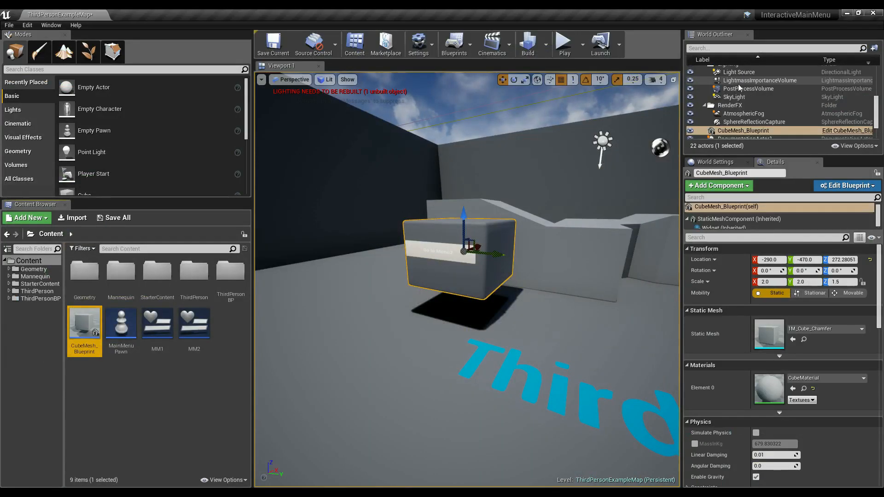
click(734, 97)
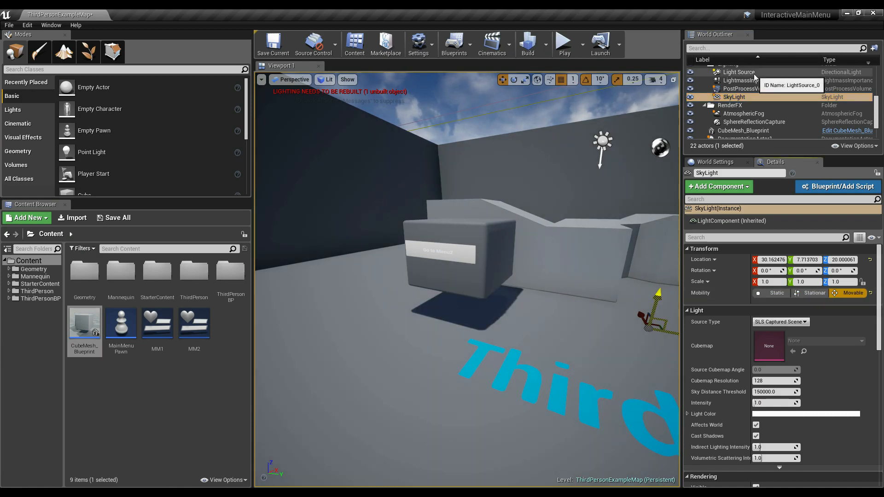
click(753, 74)
click(851, 294)
click(481, 259)
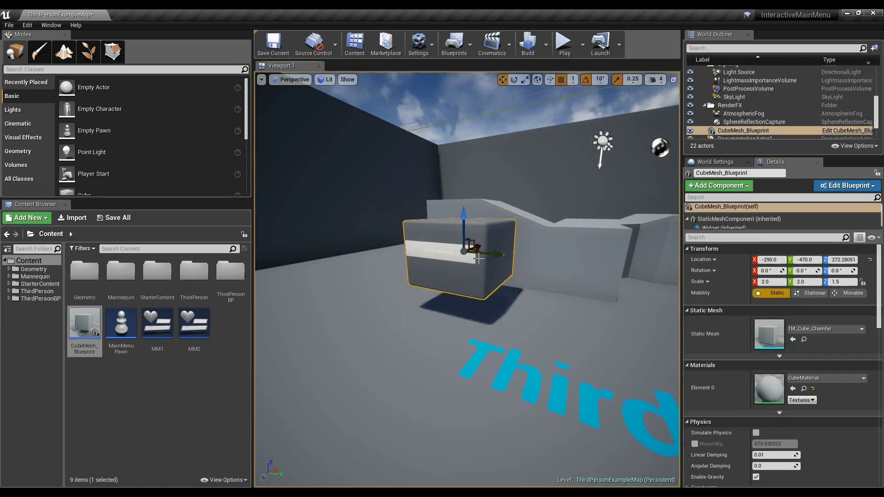
Lower the cube Blueprint actor in the level to about Z 201.
right_drag(480, 259, 493, 258)
drag(448, 215, 449, 251)
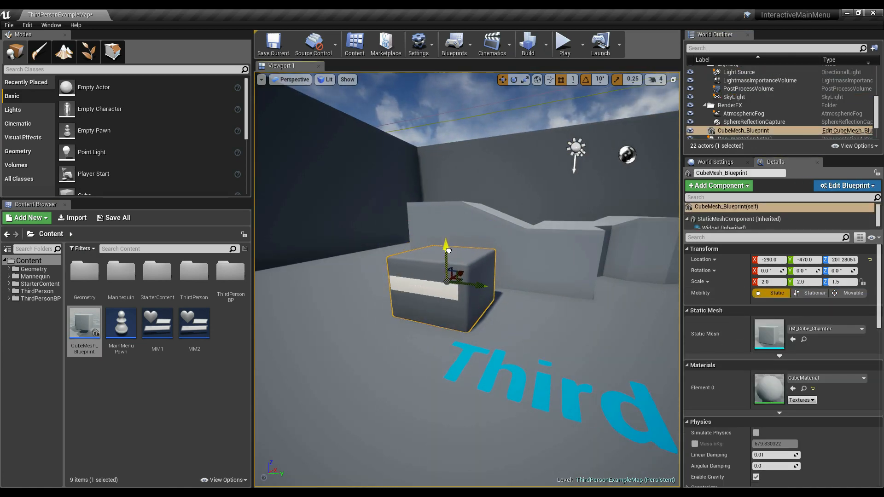
right_drag(448, 250, 456, 288)
Convert the left arm static mesh of the walkway into a Blueprint named LeftArm_StaticMesh_Blueprint in the Content folder.
click(500, 249)
right_drag(500, 249, 471, 252)
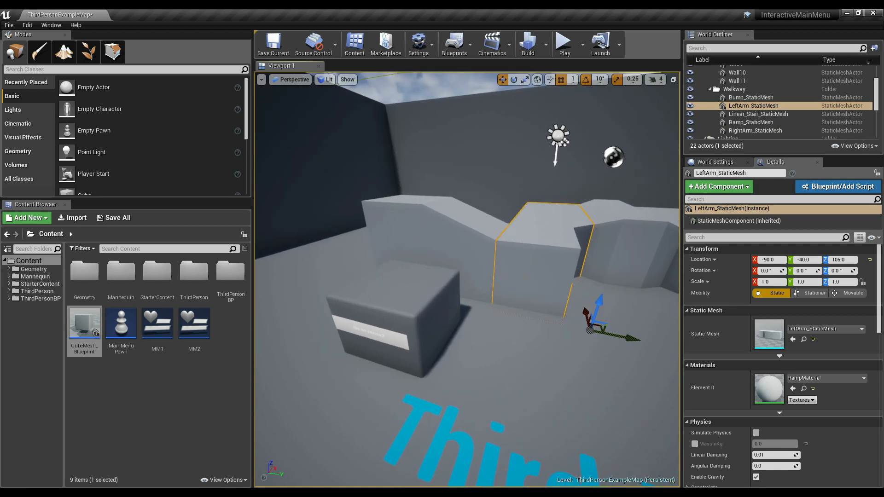
click(838, 187)
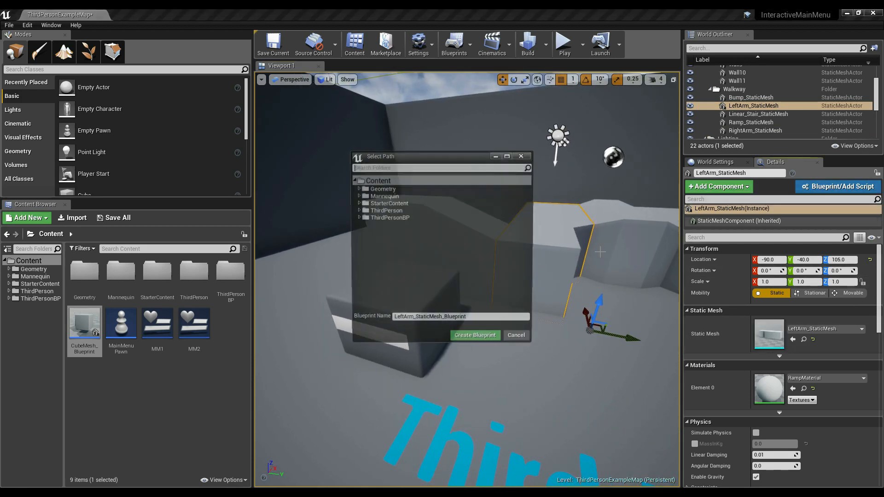
click(477, 341)
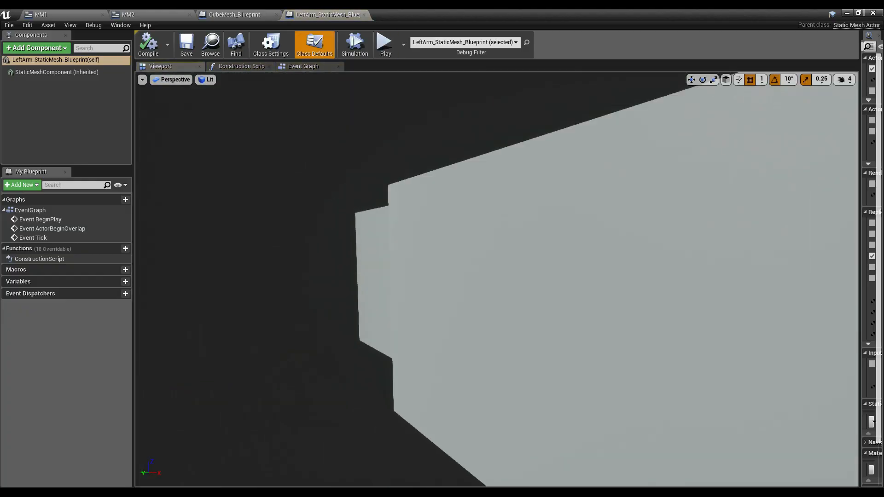
Add a Widget component to the left arm Blueprint, set its widget class to MM2, and compile.
right_drag(477, 323, 621, 341)
right_drag(402, 184, 403, 249)
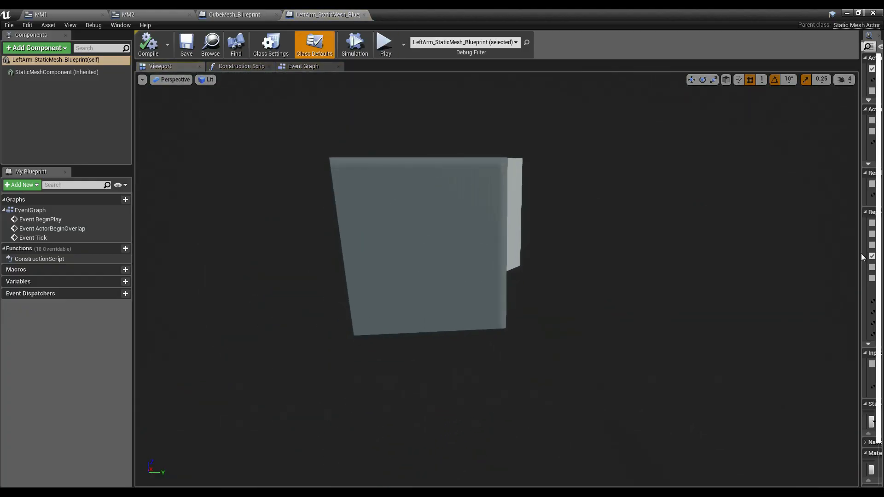
drag(860, 256, 698, 258)
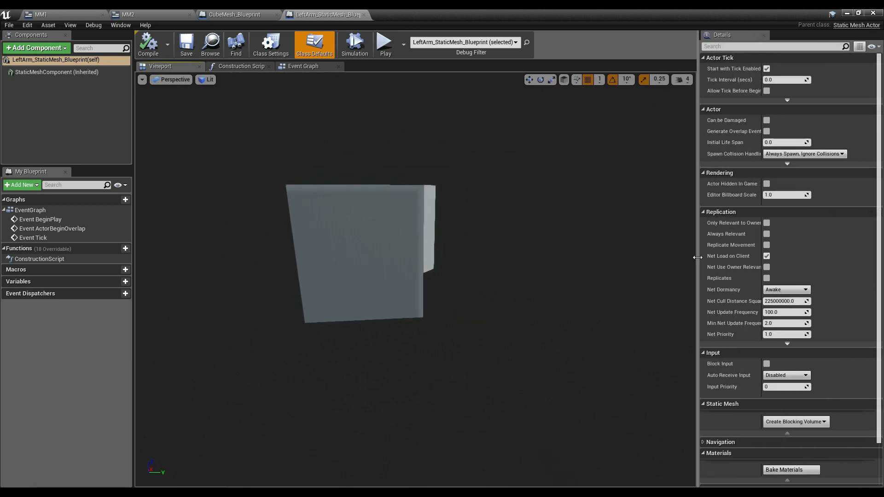
click(24, 48)
text(widget)
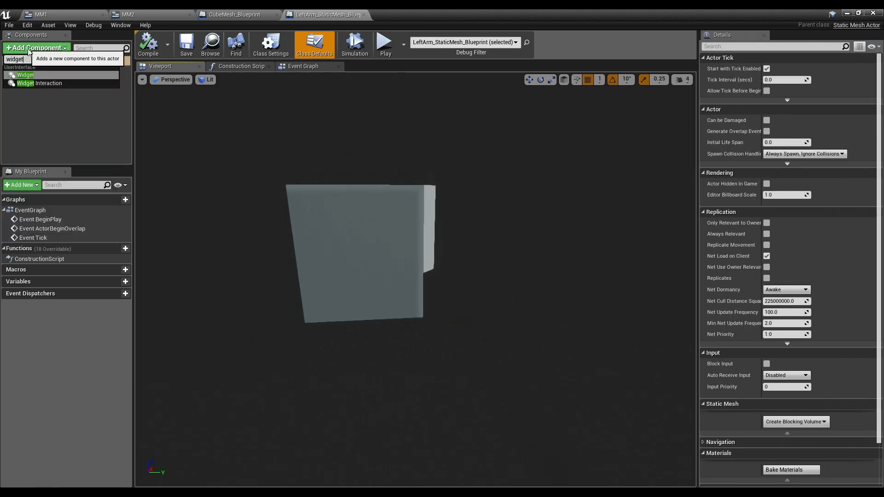
click(37, 75)
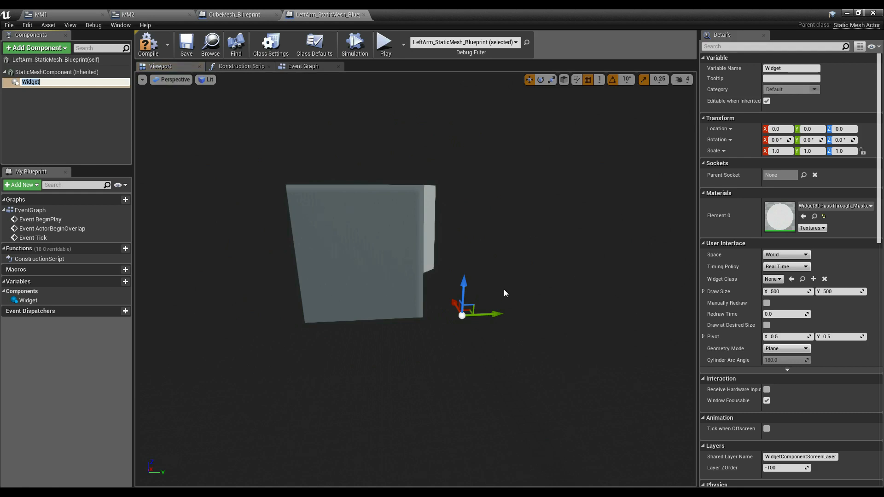
click(779, 279)
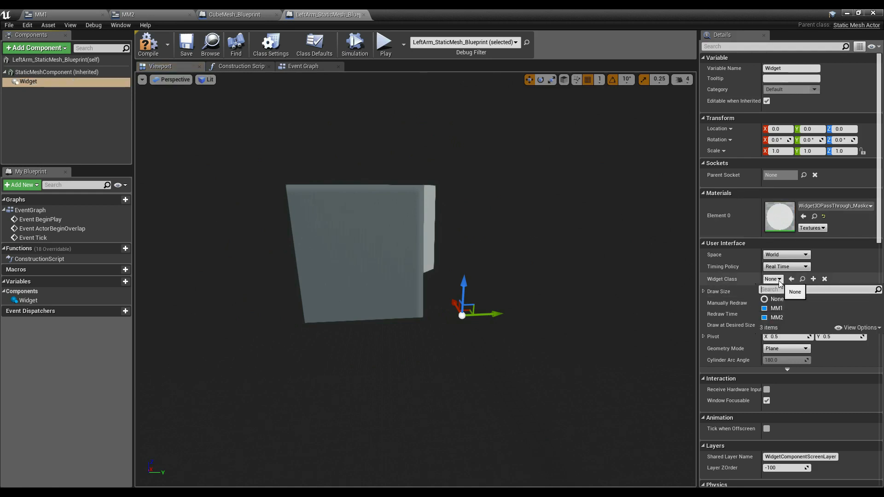
click(777, 318)
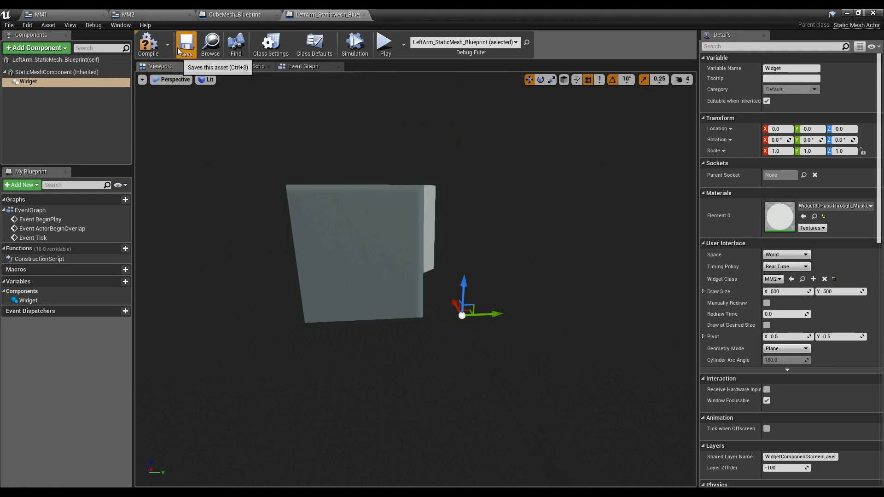
click(148, 44)
Look for the MM2 button in the left arm Blueprint and shift the widget component to about X -68.
right_drag(415, 277, 433, 313)
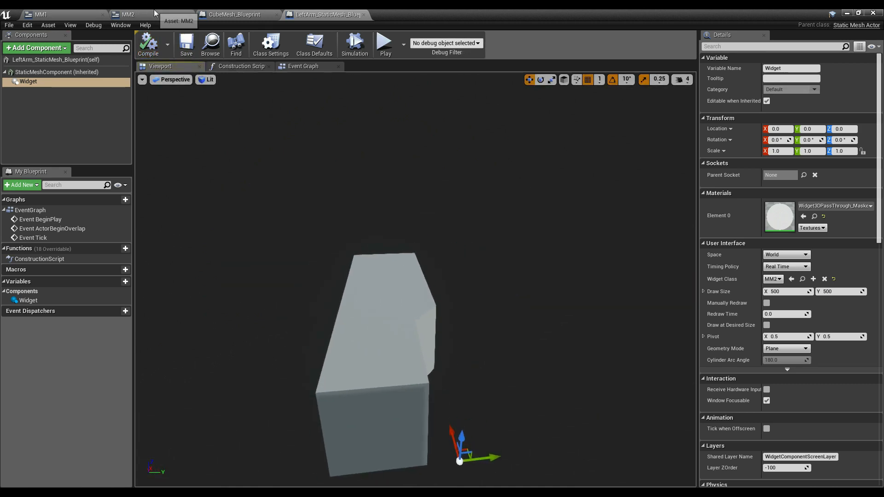
click(152, 14)
click(327, 14)
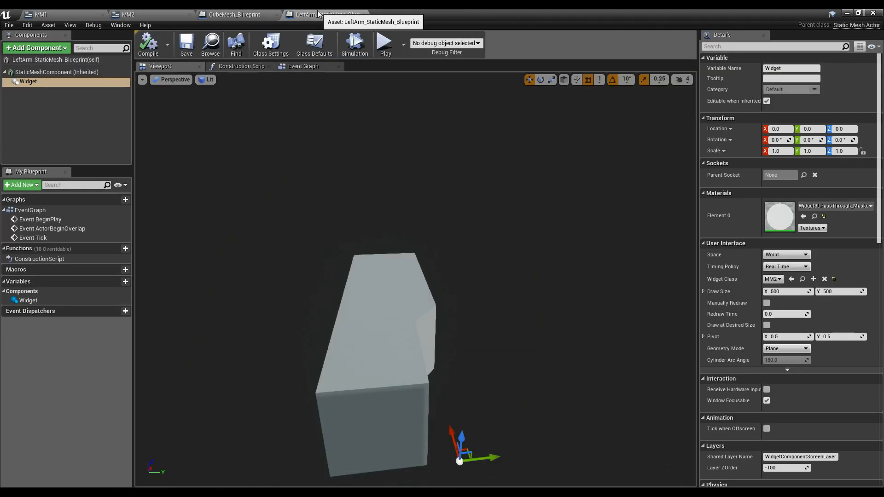
right_drag(458, 266, 198, 272)
right_drag(386, 347, 386, 355)
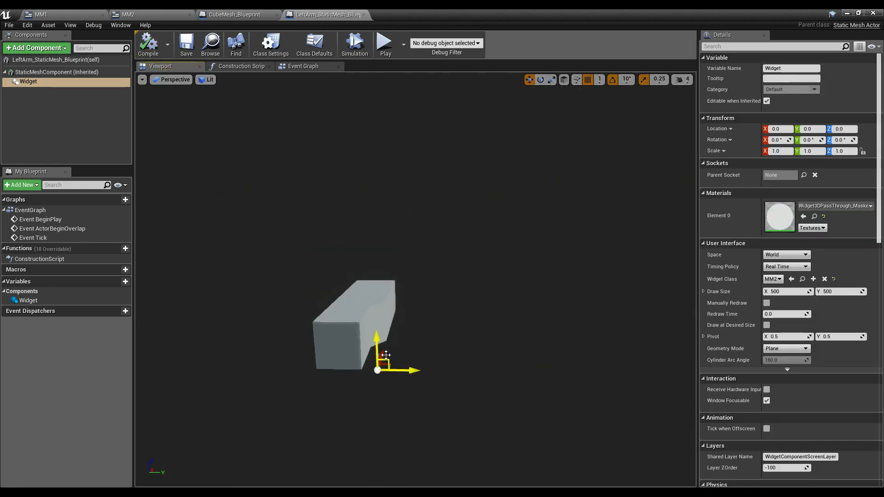
Raise the left arm Blueprint actor in the level to about Z 489.
click(849, 13)
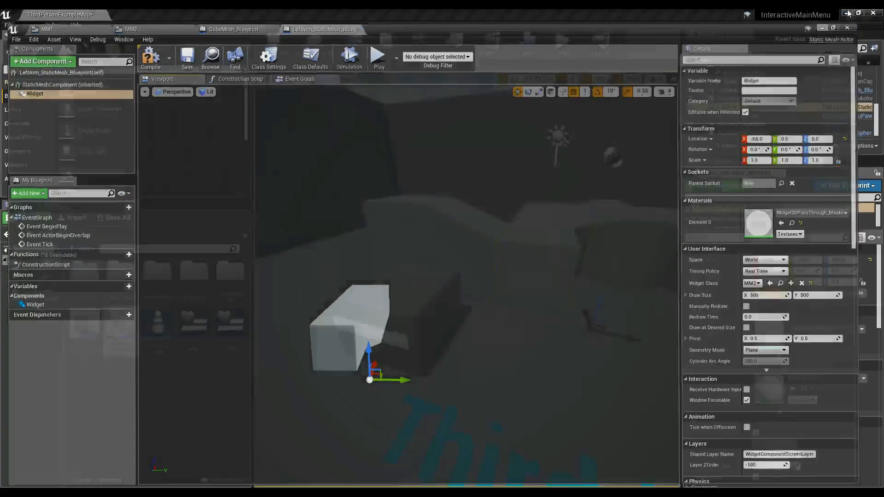
drag(603, 307, 620, 229)
right_drag(620, 225, 263, 240)
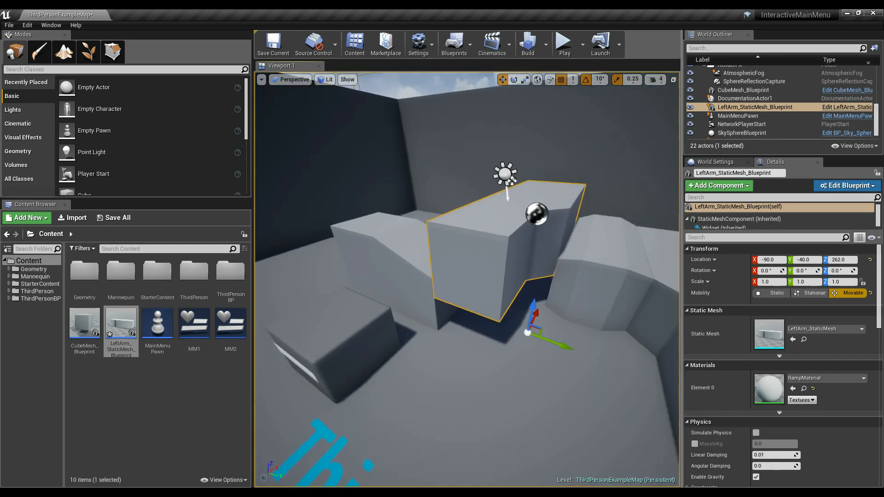
drag(527, 306, 518, 184)
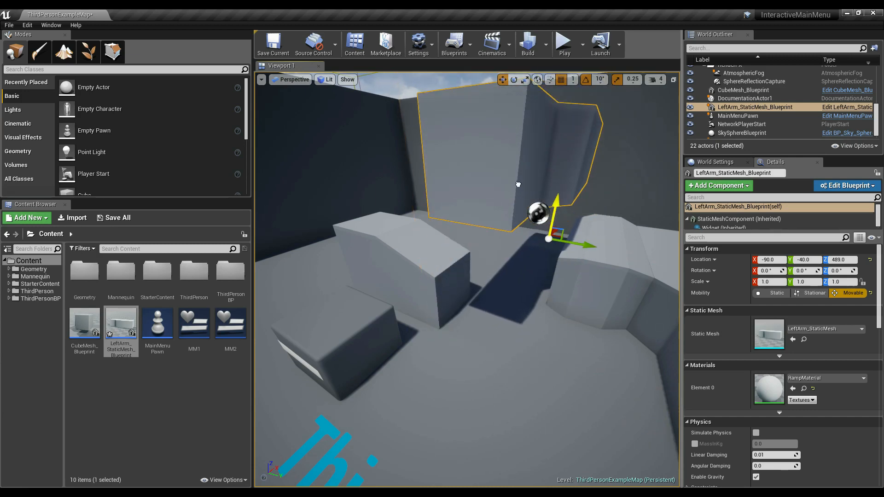
mouse_move(518, 185)
right_down()
mouse_move(507, 249)
mouse_move(505, 193)
right_up()
Anchor the Go to Menu1 button to the centre of the MM2 canvas and save the widget.
key(alt+Tab)
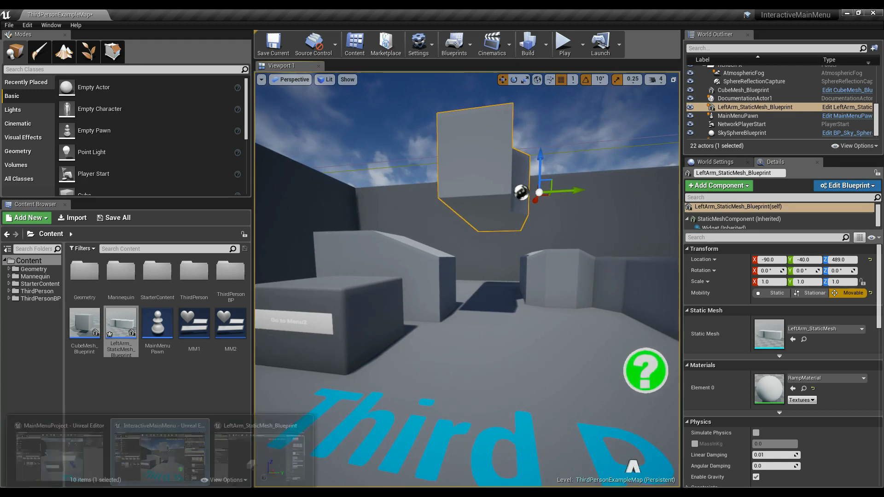
key(alt+Tab)
click(138, 15)
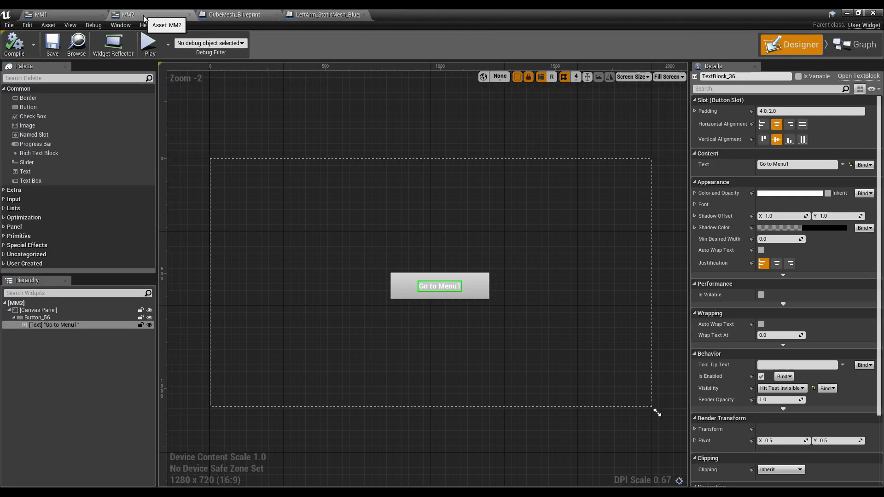
click(438, 298)
drag(213, 161, 450, 290)
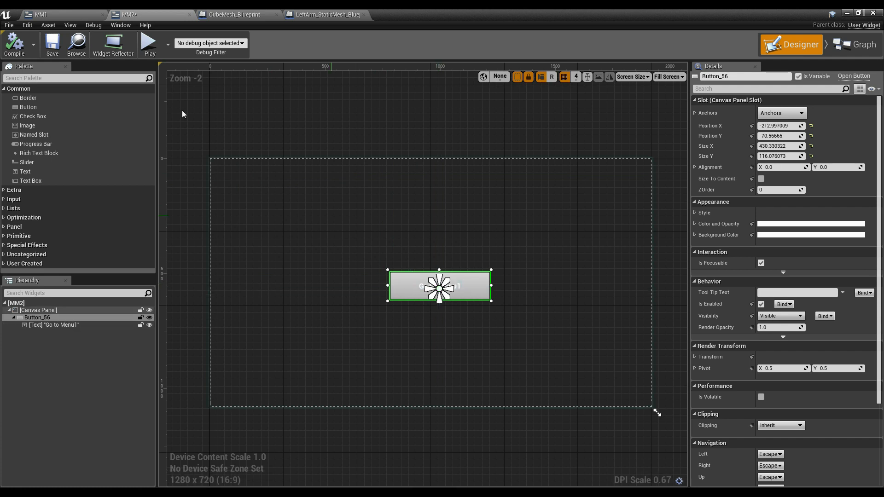
click(50, 46)
Save and compile the left arm Blueprint.
click(328, 15)
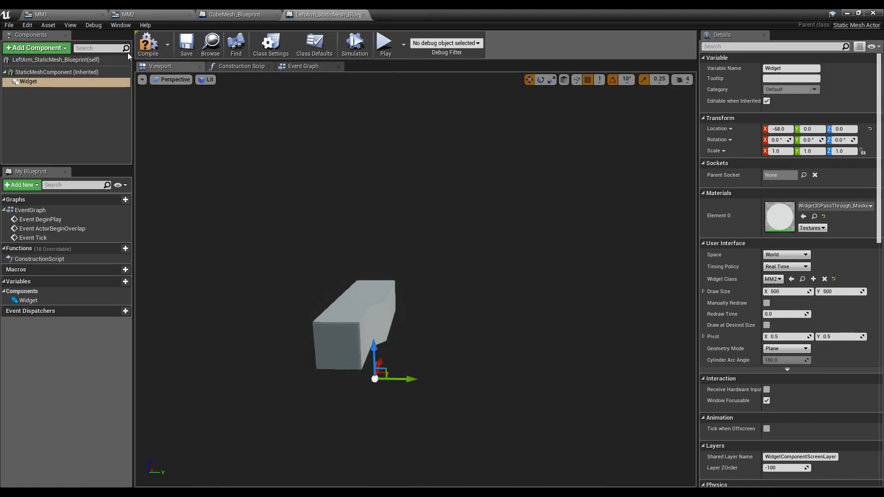
click(186, 45)
click(150, 46)
Rotate the left arm's widget component to -180° about Z.
right_drag(350, 221, 221, 235)
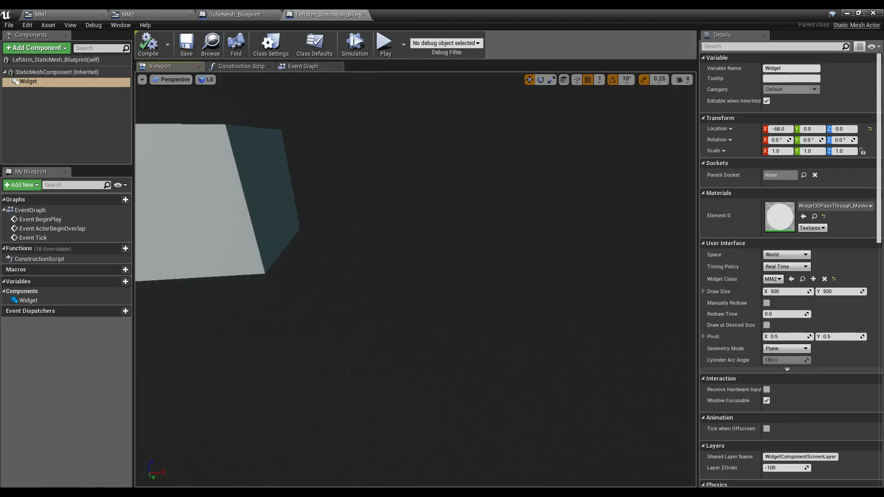
right_drag(414, 276, 482, 321)
key(e)
drag(422, 323, 462, 343)
Move the widget component in front of the arm's end face, to about X -15, Y -174, Z 137, and scale it uniformly to 0.3.
key(w)
drag(405, 300, 303, 300)
drag(340, 276, 344, 181)
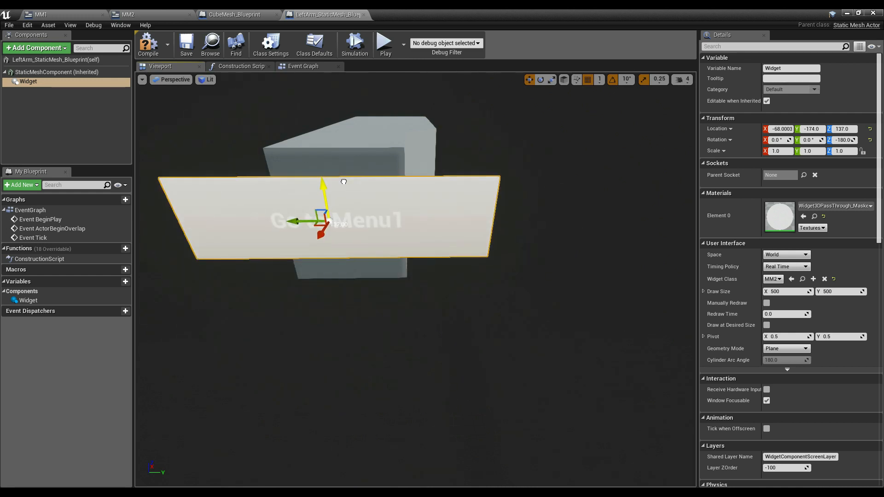
drag(318, 239, 326, 223)
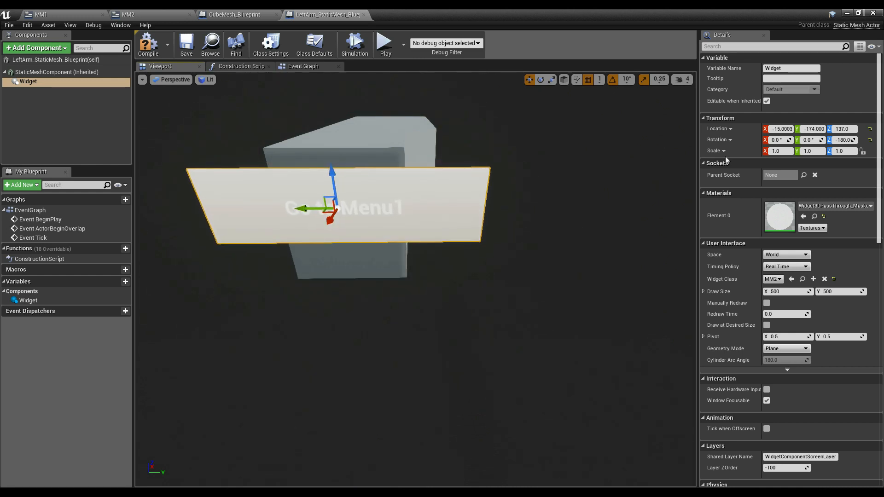
text(0.2)
key(Return)
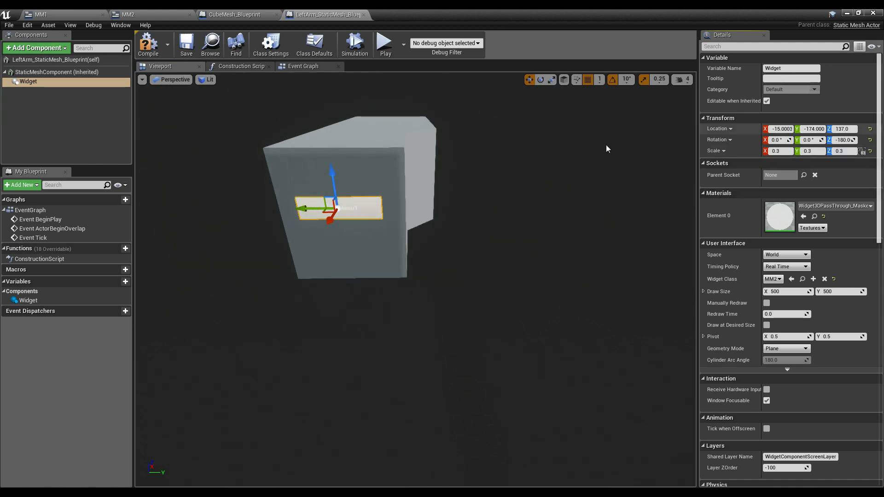
Move the scaled widget component against the arm's end face, to about X -4, and save the Blueprint.
right_drag(335, 176, 314, 217)
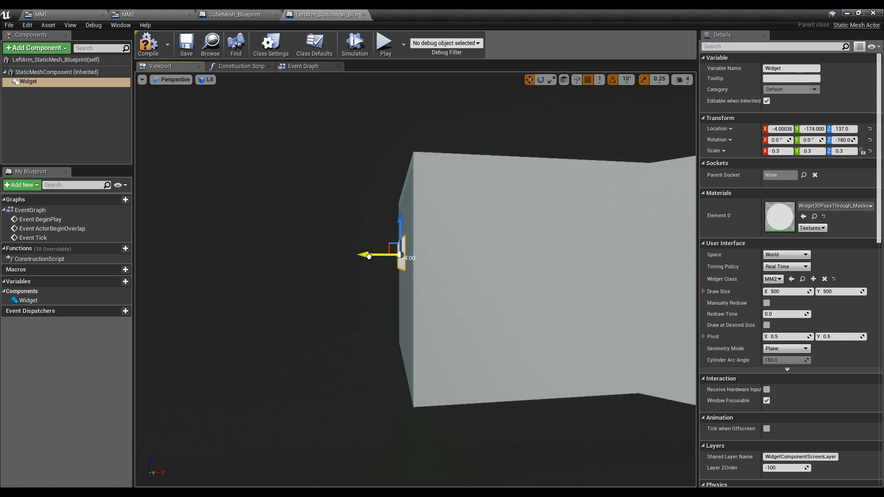
right_drag(362, 255, 483, 258)
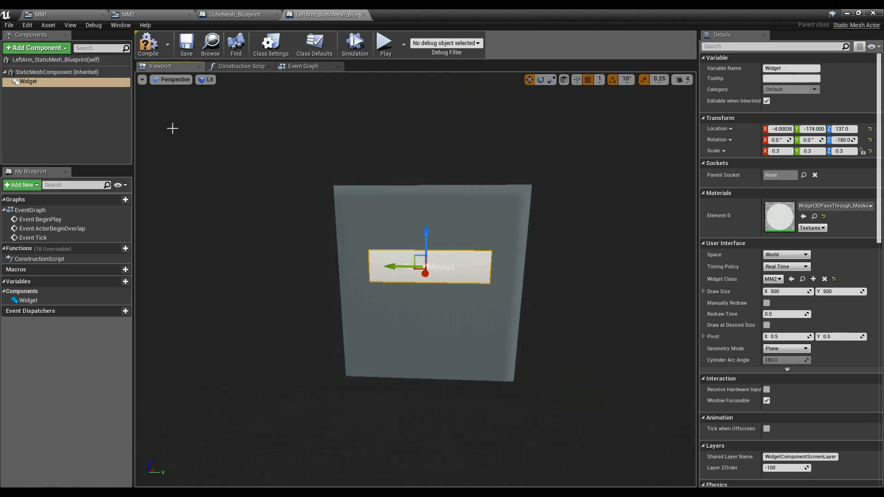
click(185, 51)
Lower the left arm Blueprint actor in the level to the floor, at about Z 131.
click(847, 13)
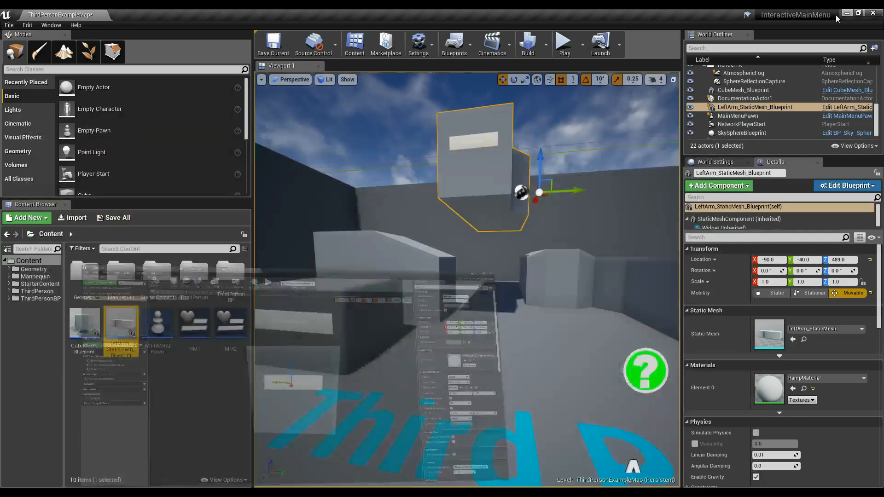
key(End)
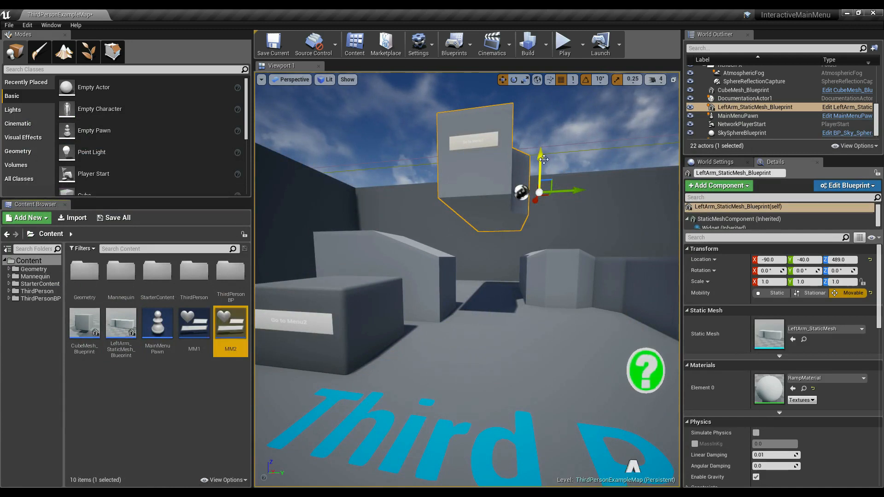
click(495, 138)
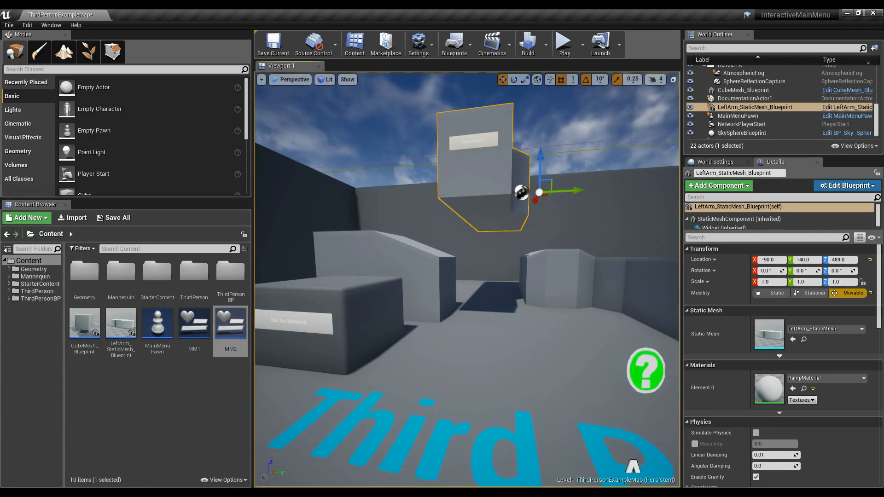
key(End)
drag(537, 227, 545, 300)
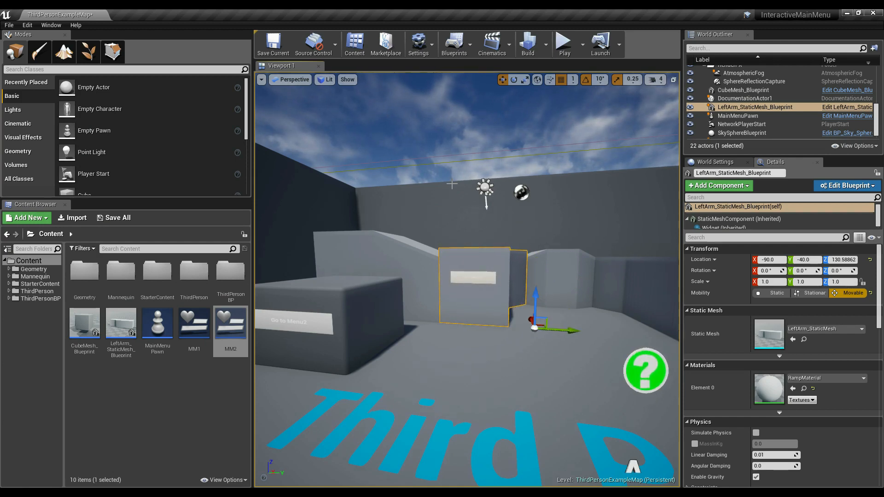
Find the Camera class and place a camera actor in front of the cube's widget, at about X -529, Y -450.
click(453, 185)
right_drag(452, 184, 442, 221)
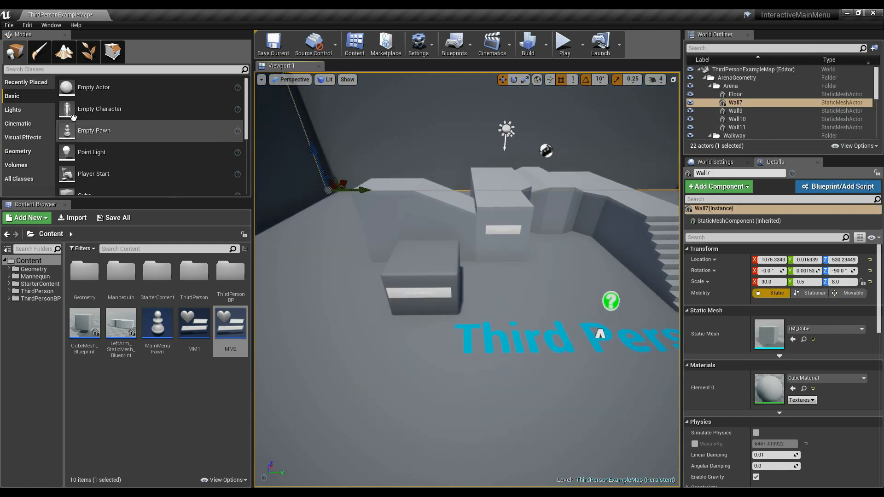
click(27, 82)
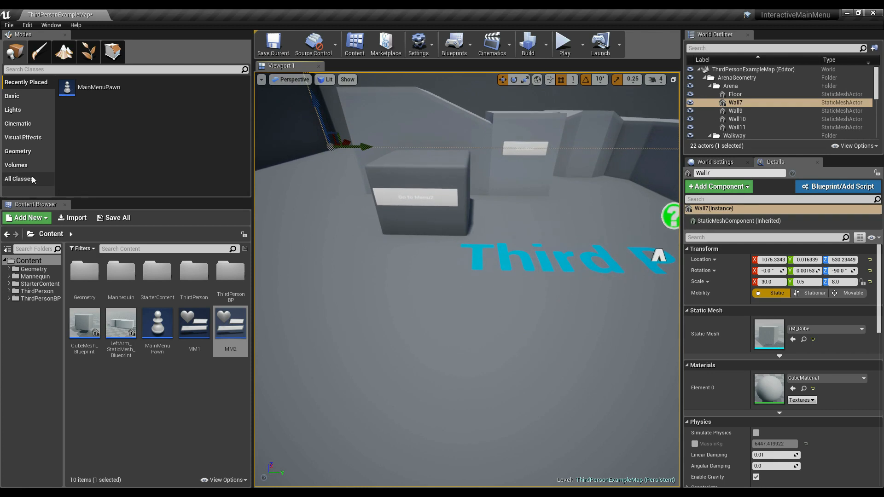
click(33, 179)
right_drag(331, 165, 336, 150)
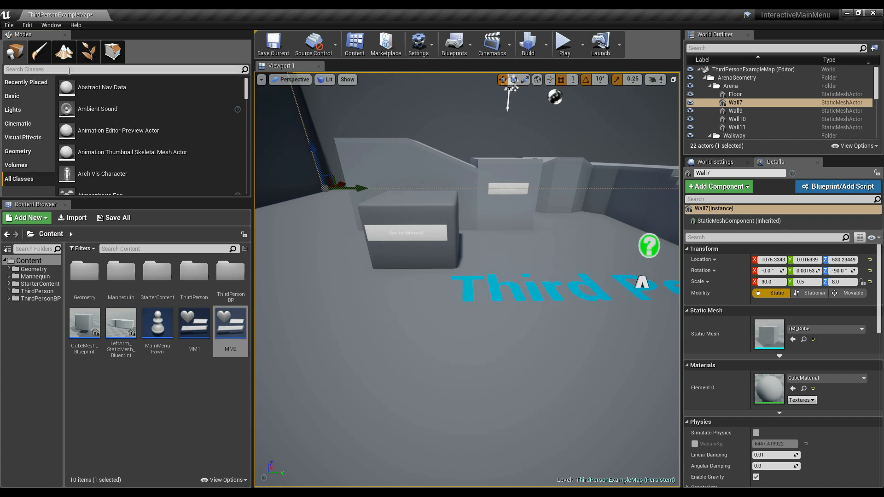
click(69, 70)
text(camera)
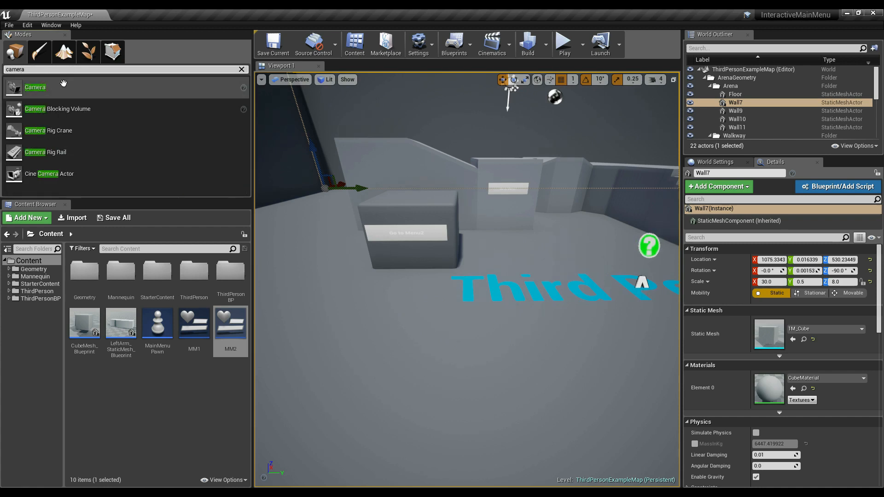
drag(88, 105, 408, 274)
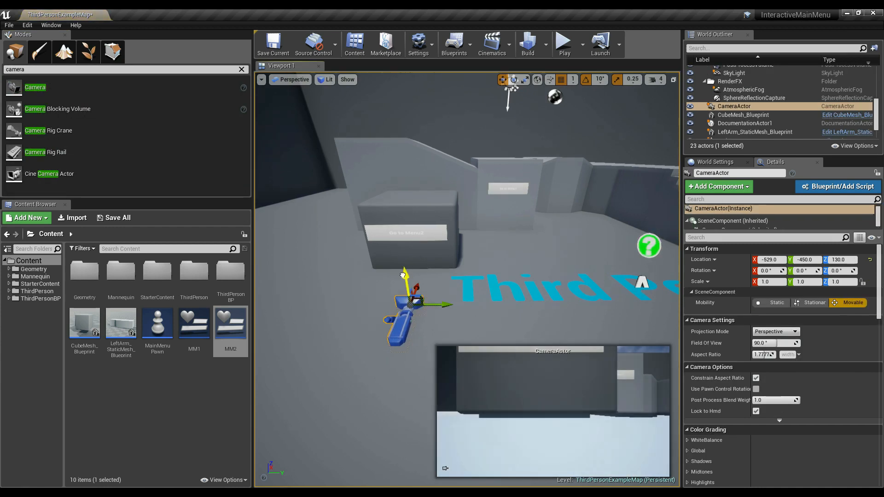
Raise the cube's camera, place a second camera before the arm's widget at about X -309, Y -203, Z 291, pitched -10°, and save the level.
mouse_move(399, 218)
mouse_down()
mouse_move(399, 194)
mouse_move(402, 216)
mouse_up()
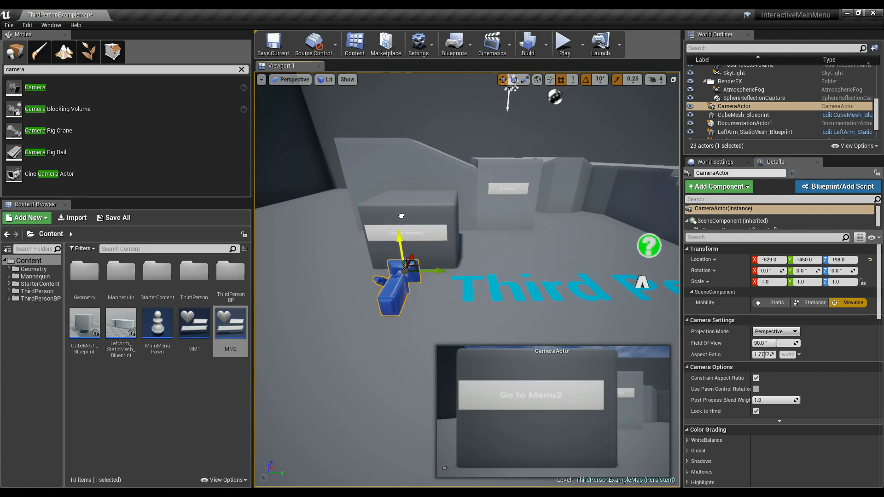
drag(436, 275, 564, 196)
key(e)
key(w)
drag(538, 157, 537, 145)
drag(524, 185, 526, 187)
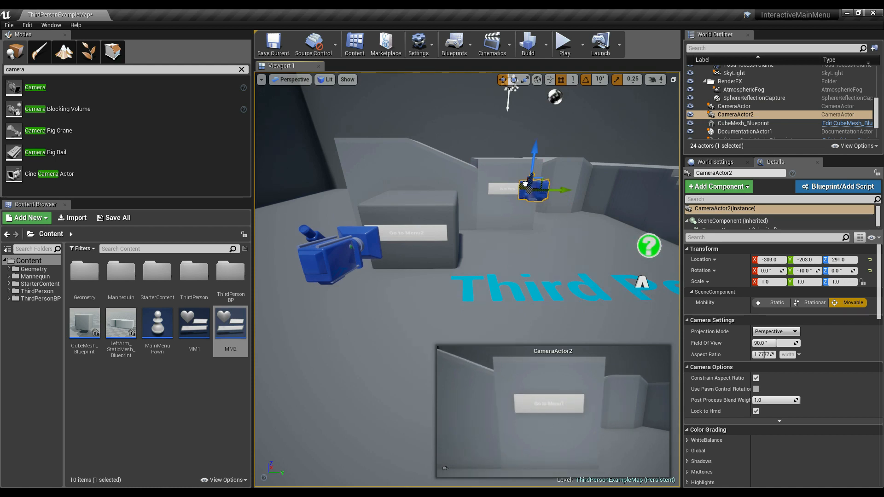
click(9, 24)
click(34, 85)
Open the event graph of the MM1 widget Blueprint and add a variable named CameraArray.
key(alt+Tab)
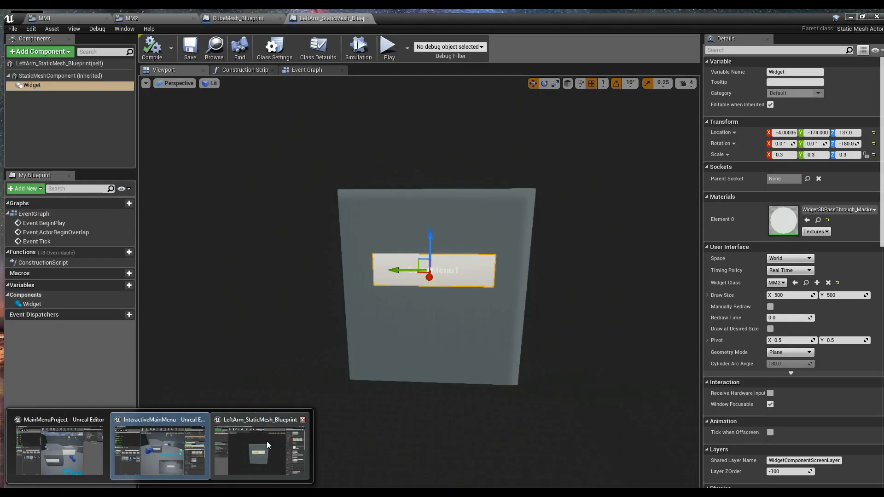
key(alt+Tab)
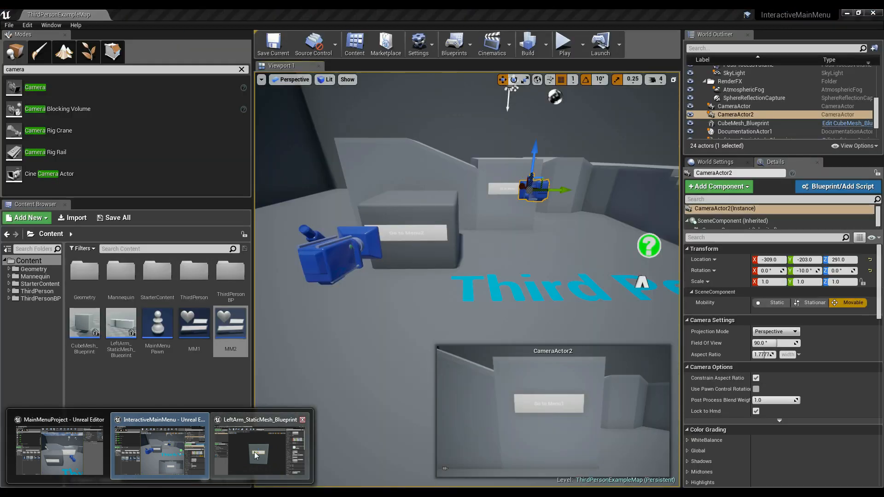
click(71, 16)
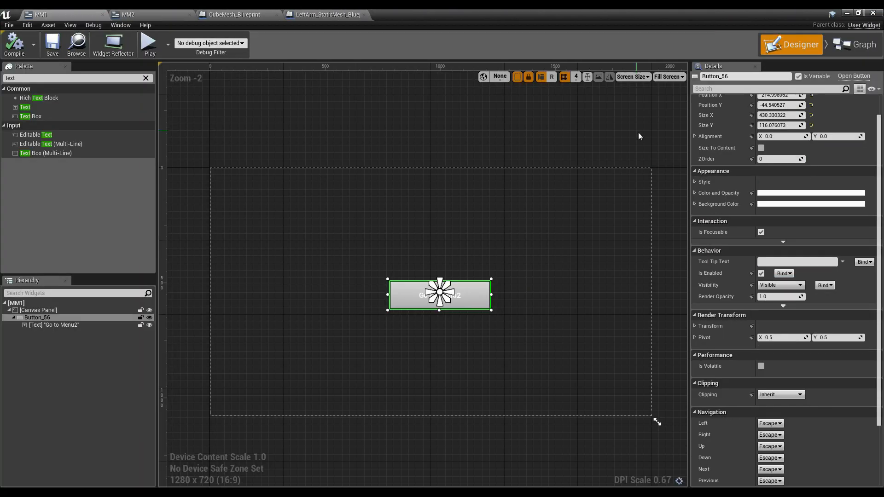
click(854, 44)
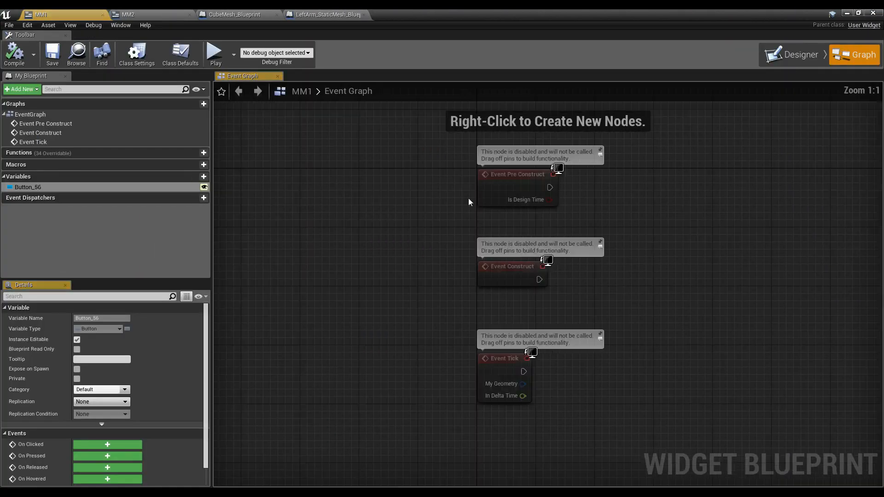
click(199, 177)
text(CameraAr)
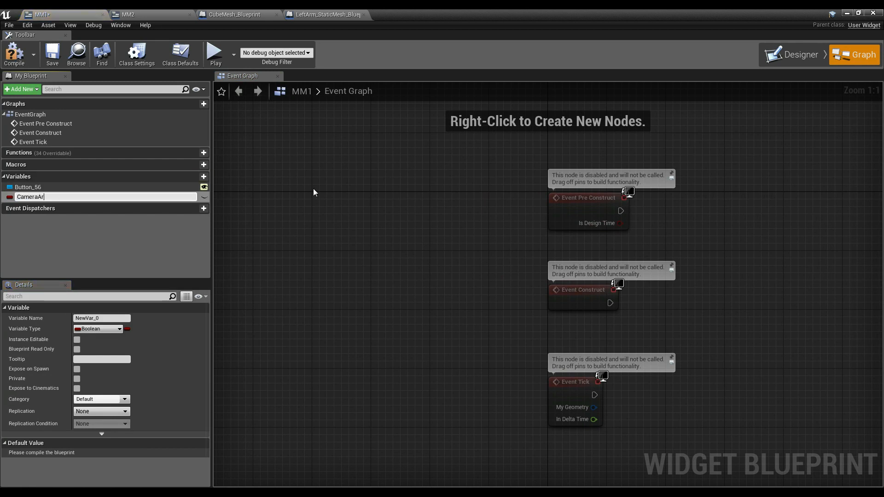
text(ray)
key(Return)
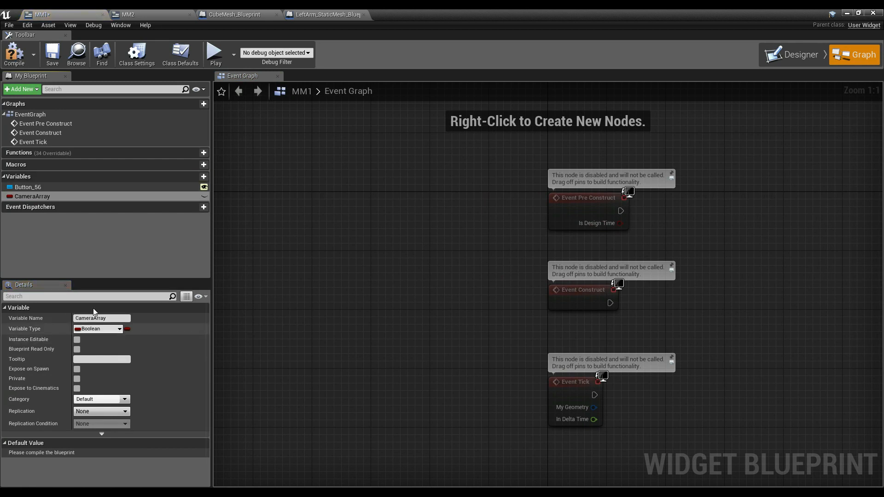
Make MM1's CameraArray variable an array of Camera Actor object references, then compile and save the widget Blueprint.
click(107, 329)
text(camera)
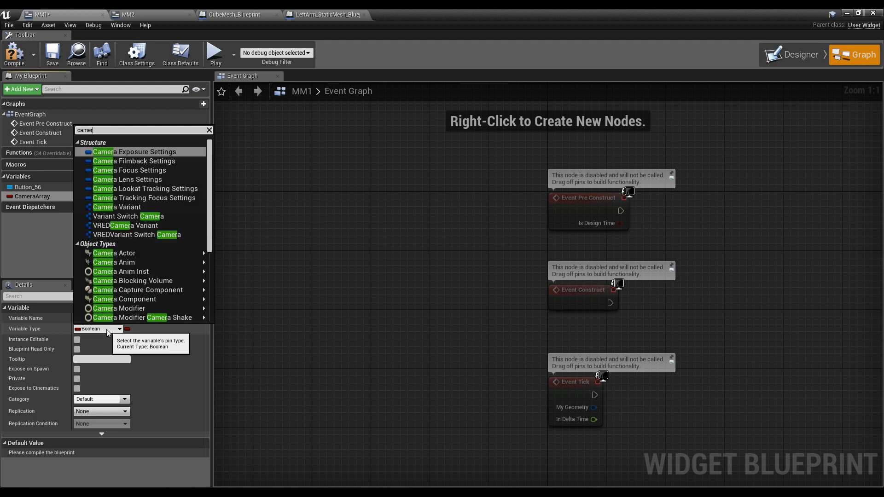
mouse_move(201, 252)
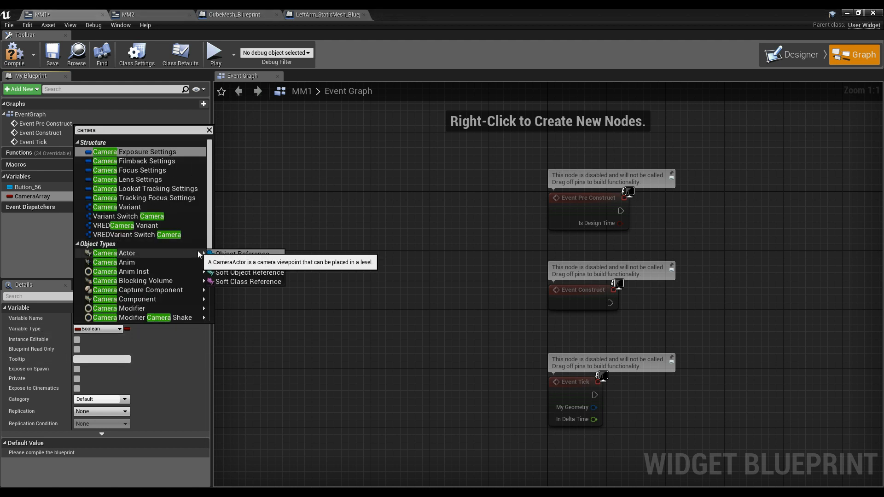
click(258, 254)
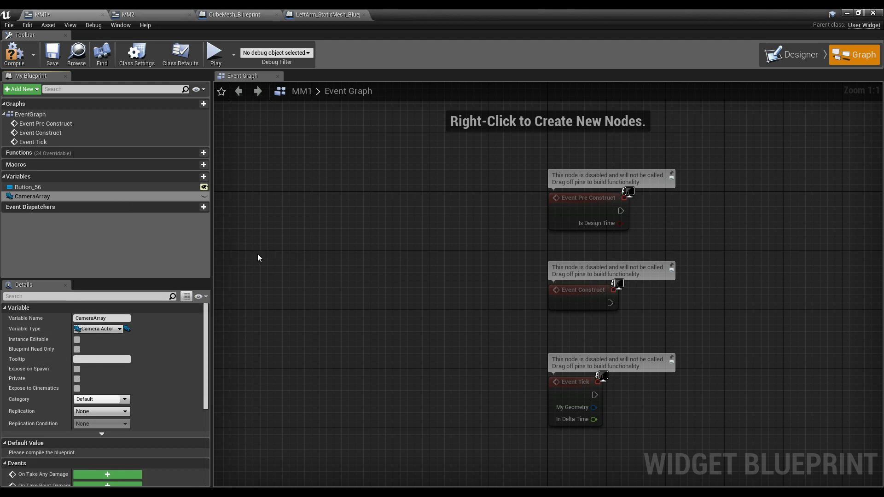
click(127, 329)
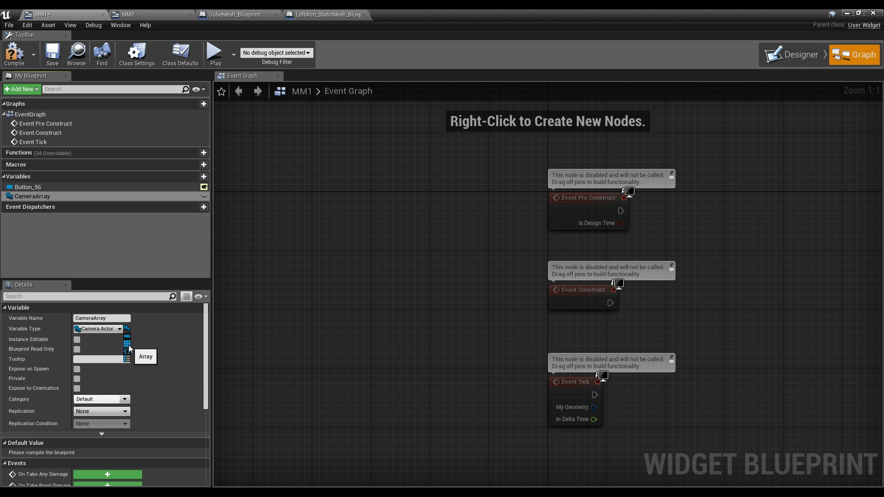
click(129, 348)
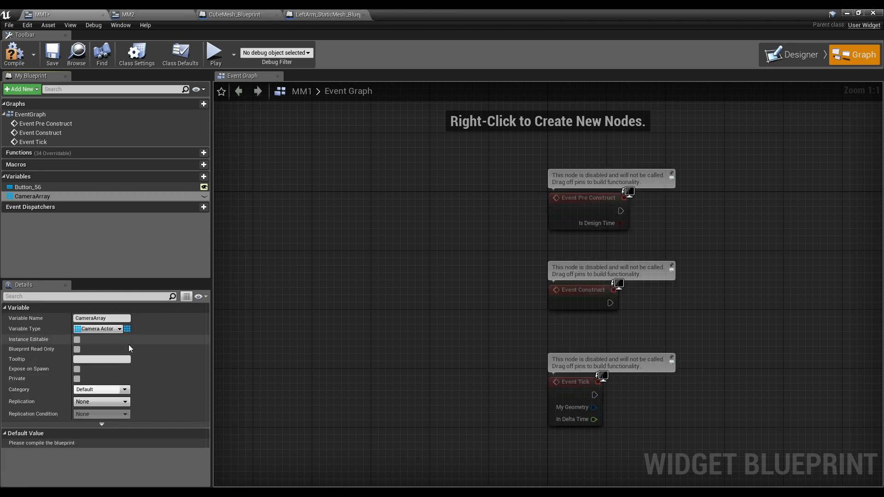
click(17, 59)
click(85, 197)
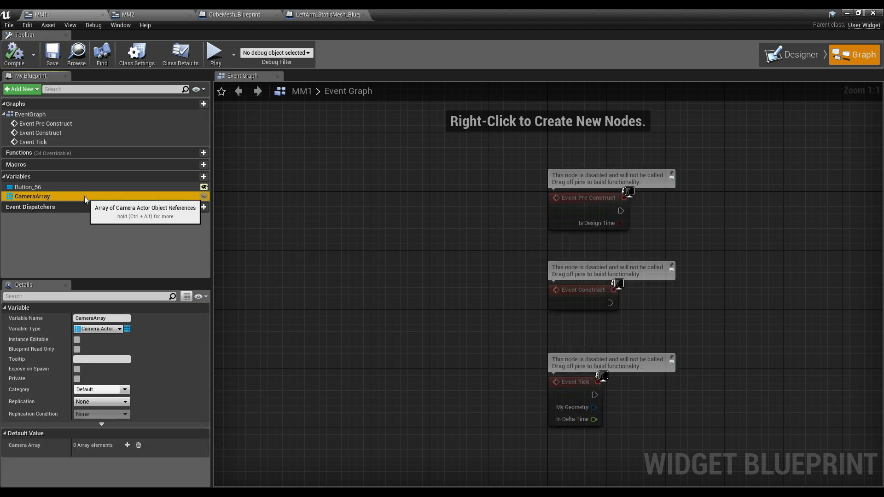
Open the event graph of the MM2 widget Blueprint and add a variable named CameraArray.
click(150, 17)
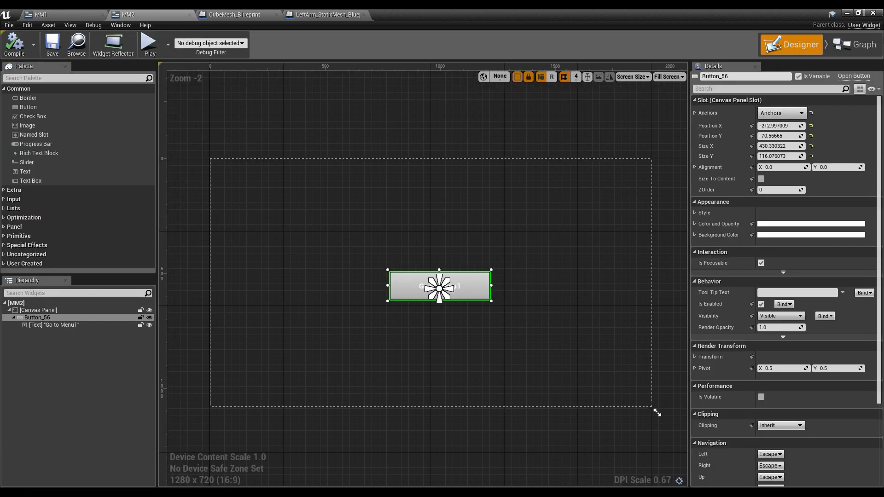
click(856, 45)
click(193, 176)
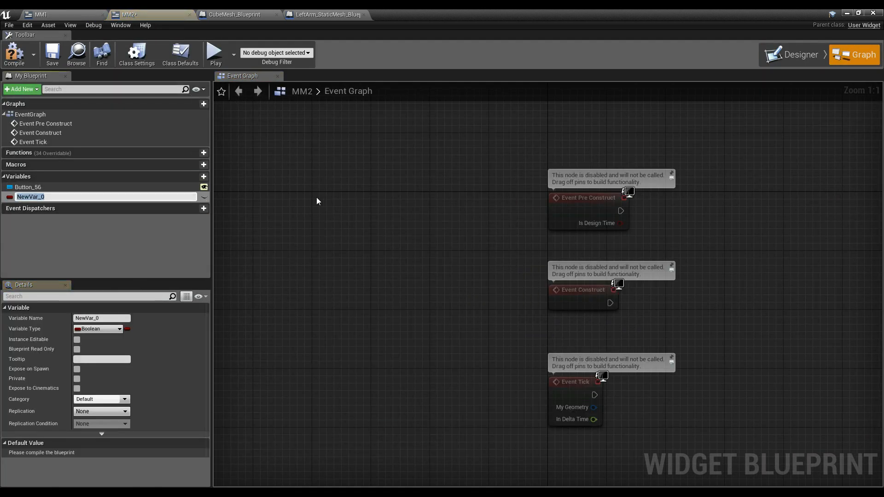
text(CameraArray)
key(Return)
Make MM2's CameraArray variable an array of Camera Actor object references, then compile and save the widget Blueprint.
click(113, 329)
text(ca)
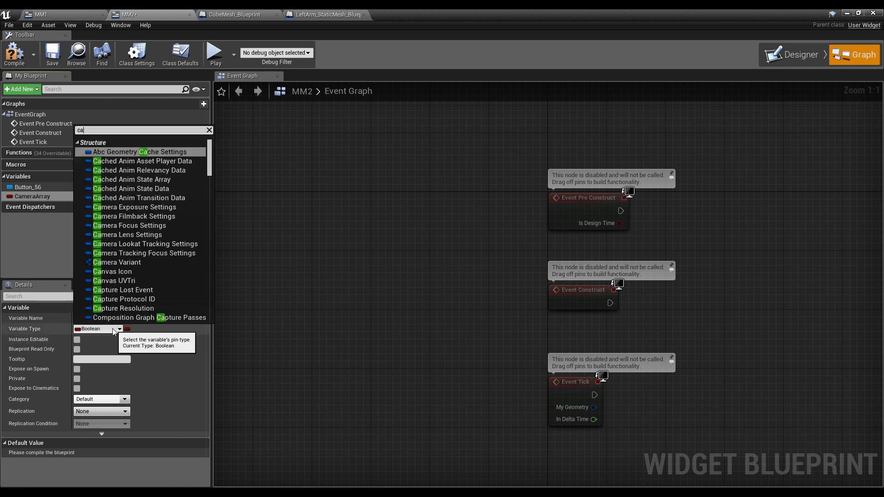
text(mera)
click(236, 253)
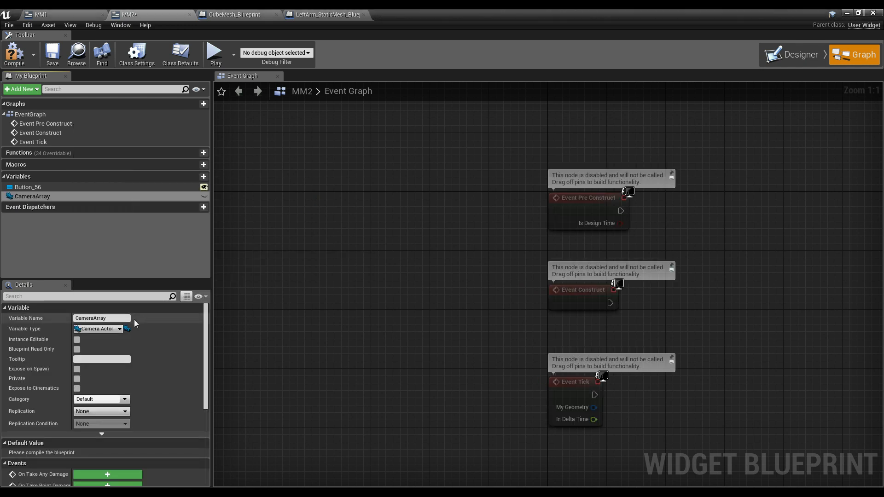
click(127, 330)
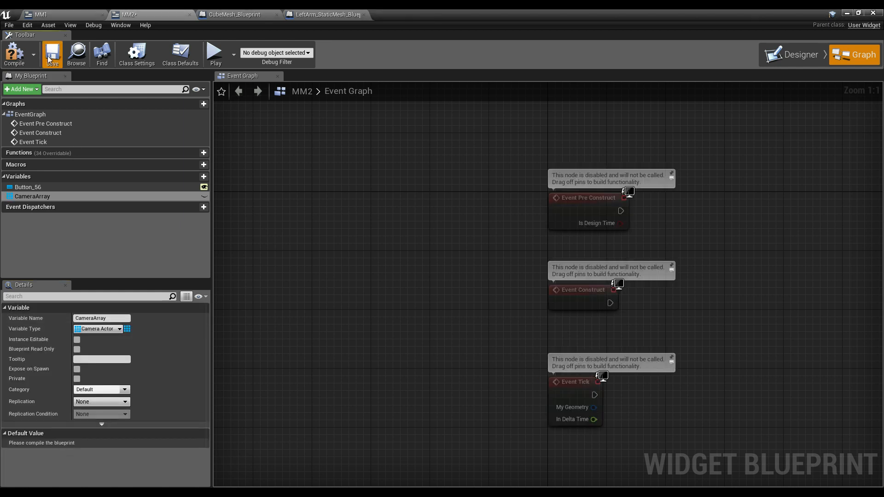
click(50, 57)
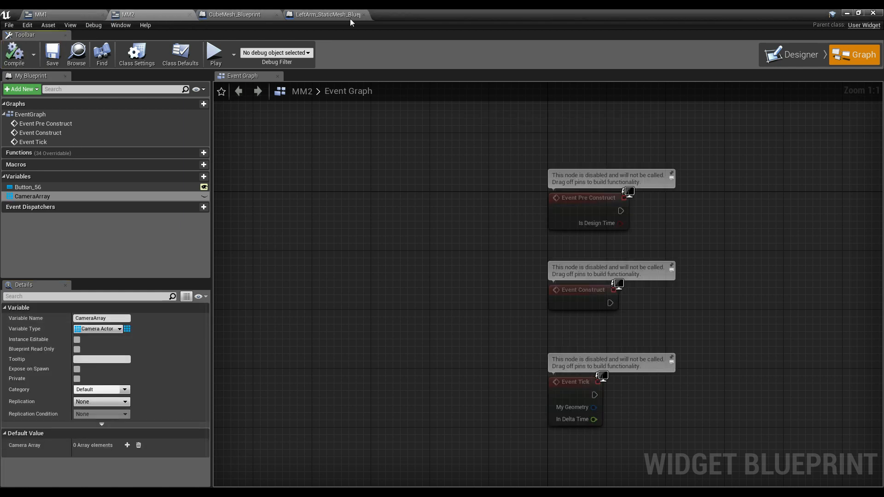
Open the Level Blueprint of ThirdPersonExampleMap and add an Event BeginPlay node to its event graph.
click(851, 13)
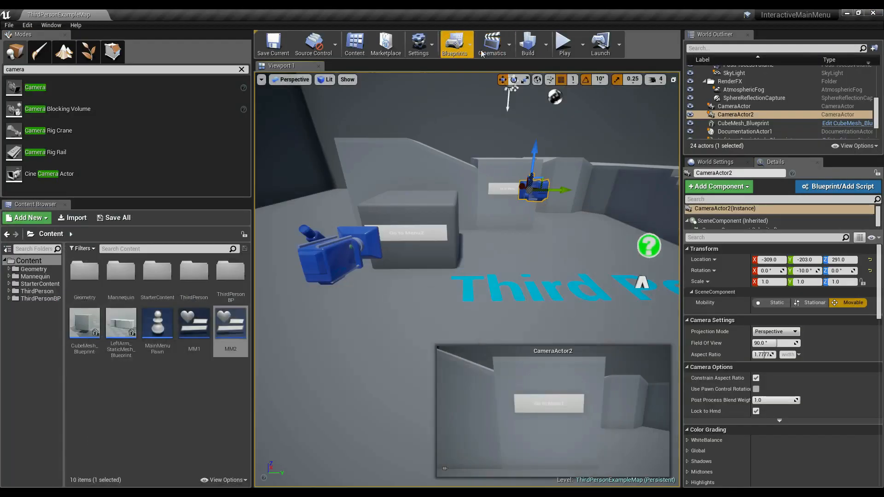
click(454, 45)
click(495, 122)
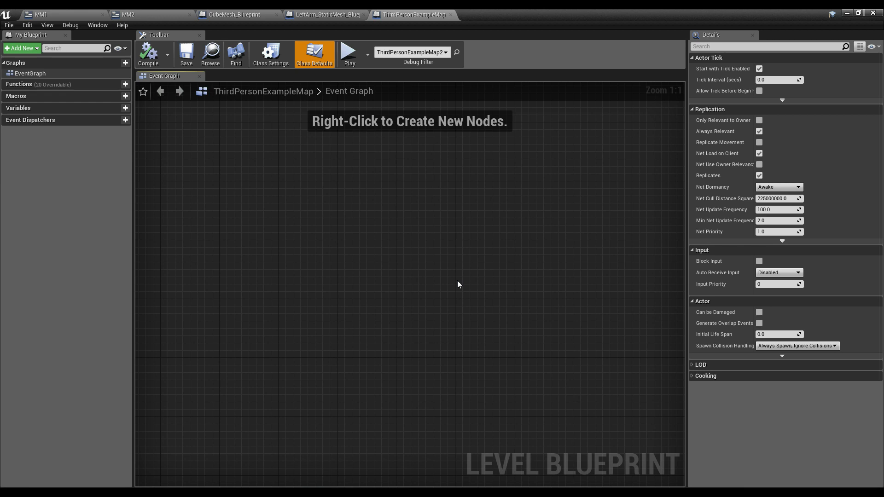
right_click(347, 261)
text(begin play)
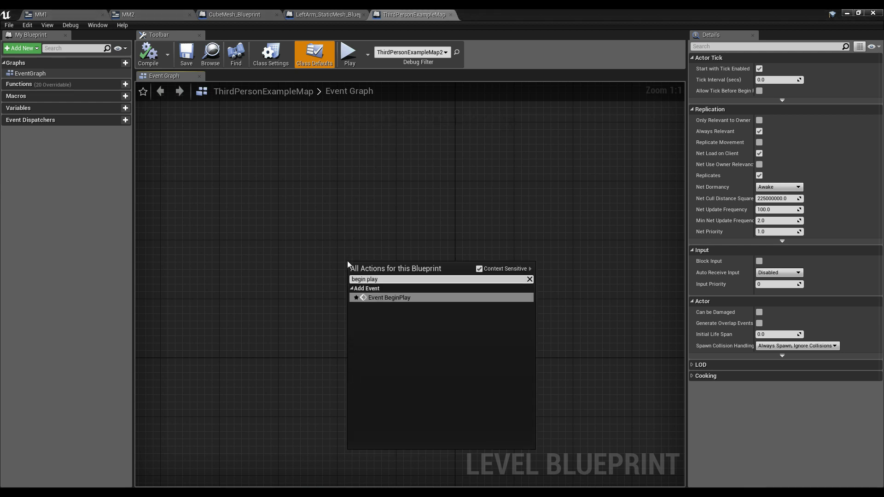
key(Return)
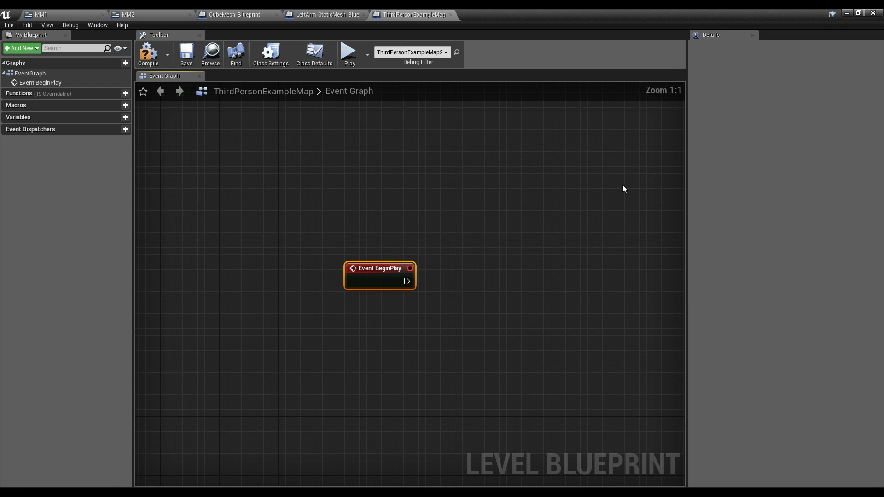
click(850, 13)
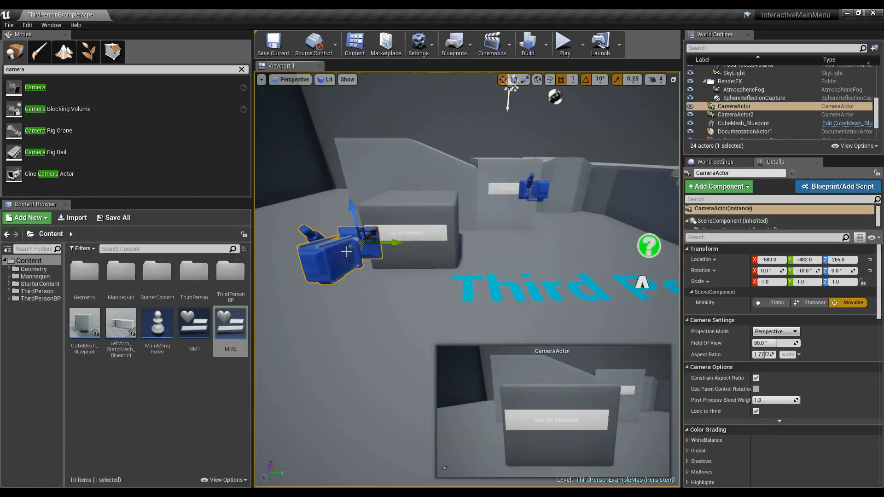
ctrl+click(534, 193)
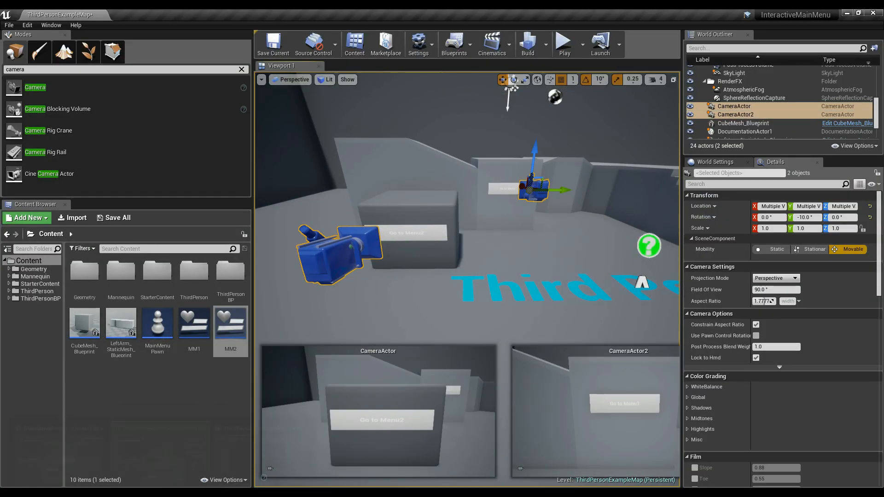
click(260, 453)
right_click(339, 312)
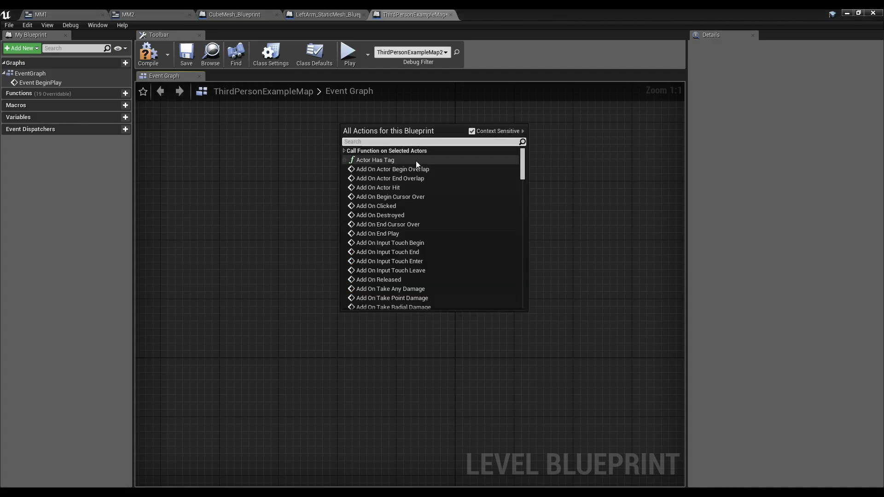
click(345, 150)
click(627, 175)
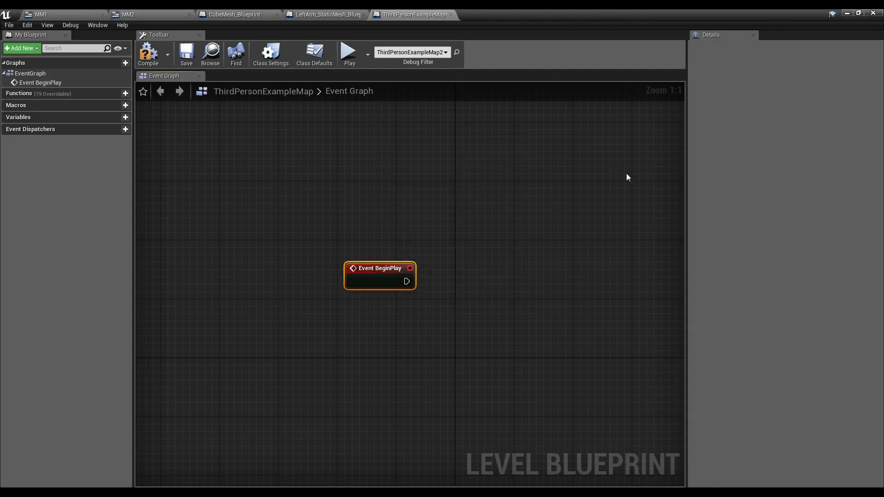
Select the cube's camera in the level and create a reference to CameraActor in the Level Blueprint below Event BeginPlay.
click(848, 14)
click(328, 257)
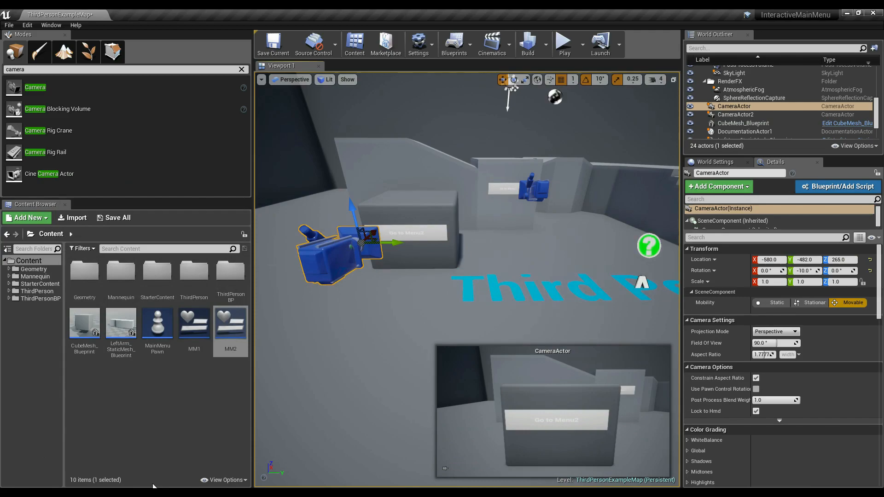
click(261, 453)
right_click(357, 325)
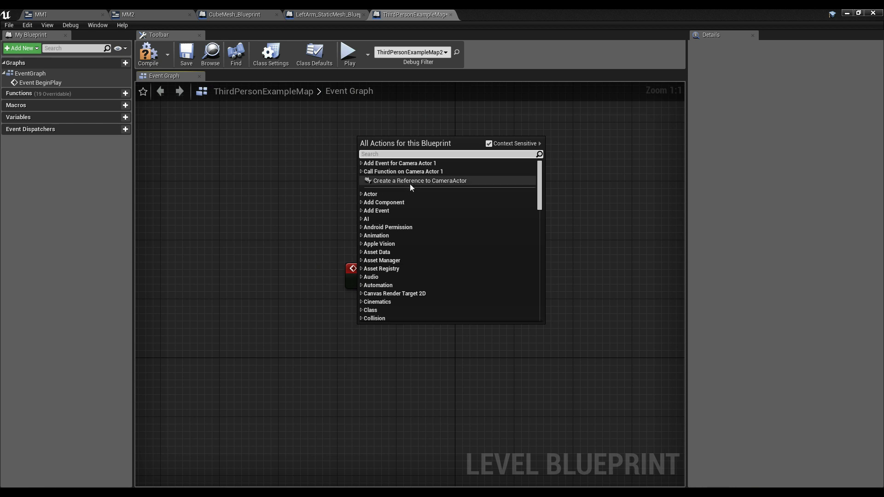
click(433, 181)
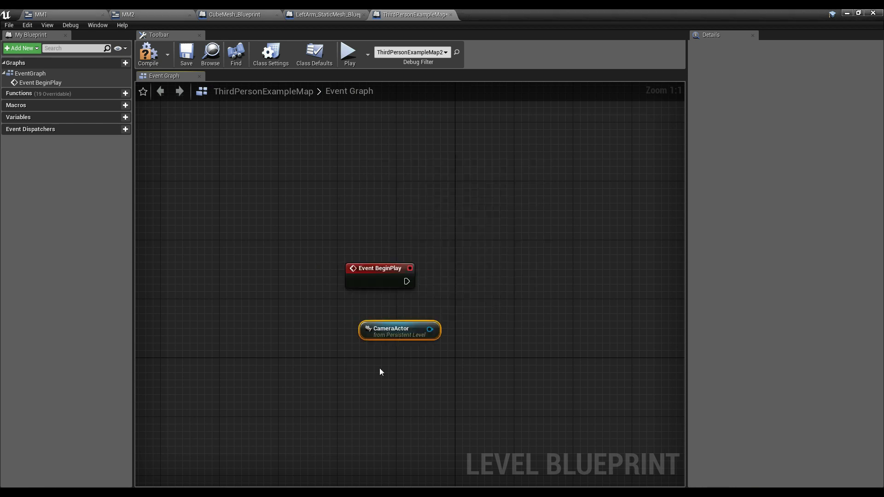
Select the arm's camera in the level, create a reference to CameraActor2 in the Level Blueprint, and align it under the CameraActor node.
click(847, 13)
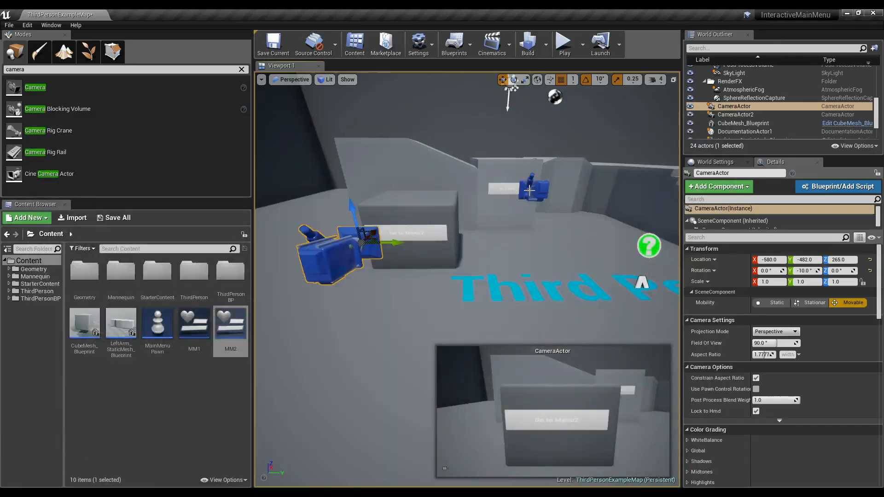
mouse_move(195, 488)
click(267, 452)
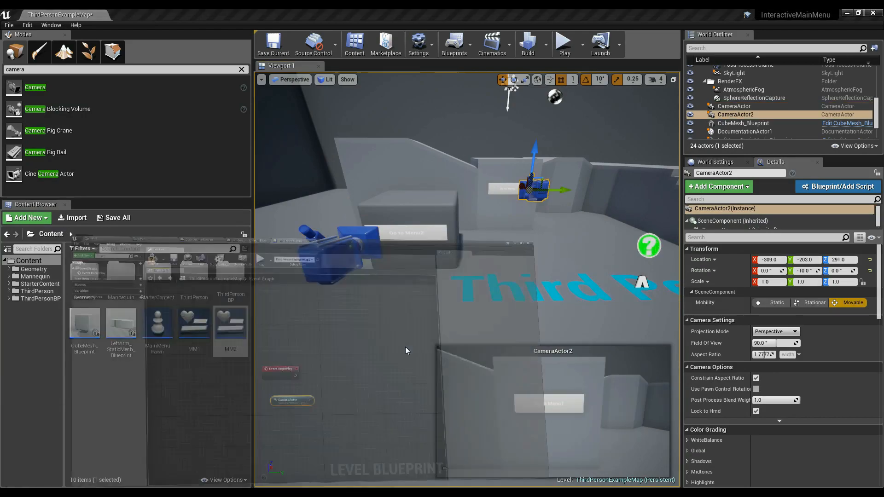
right_click(355, 357)
click(415, 213)
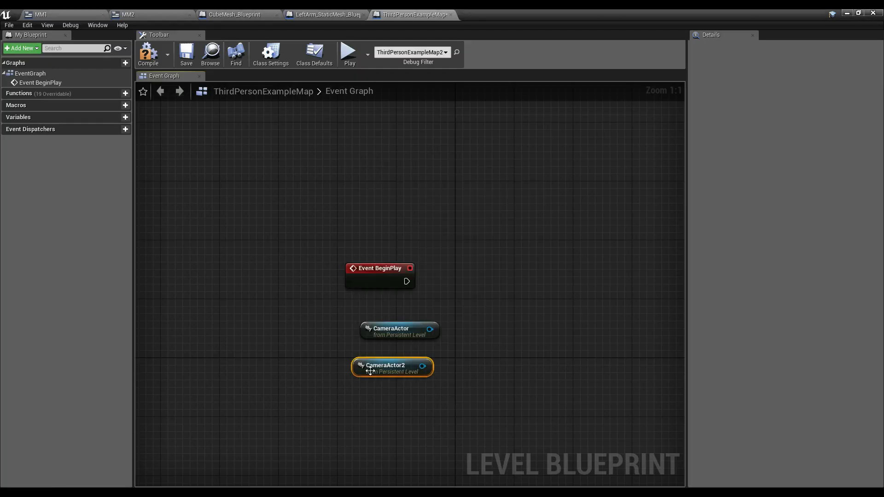
click(512, 297)
right_drag(513, 297, 445, 295)
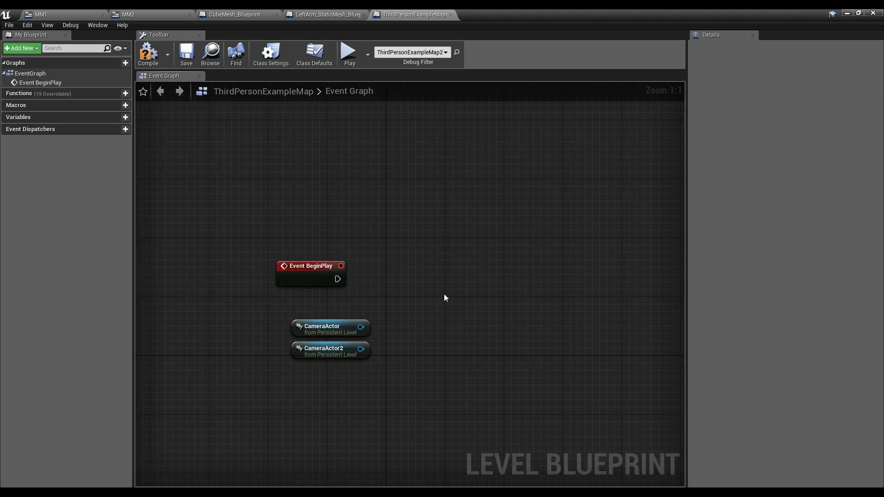
Select the cube mesh in the level and create a CubeMesh_Blueprint reference above Event BeginPlay in the Level Blueprint.
drag(322, 274, 319, 256)
click(848, 15)
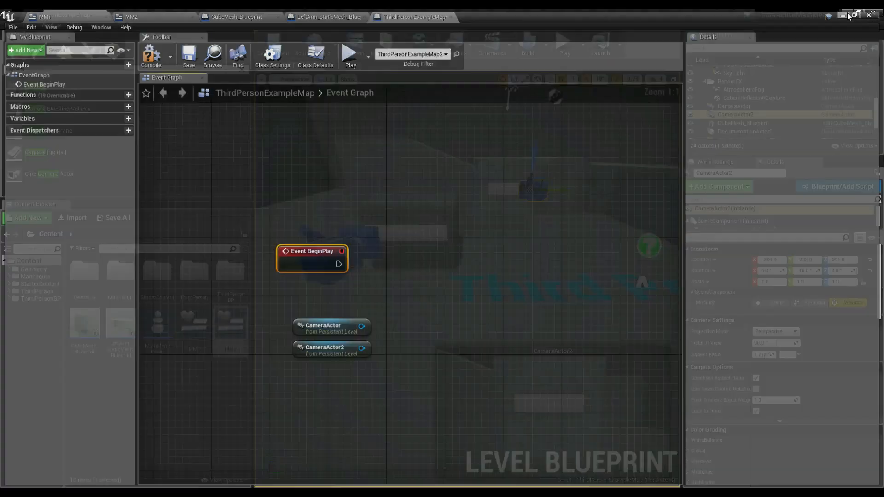
click(438, 202)
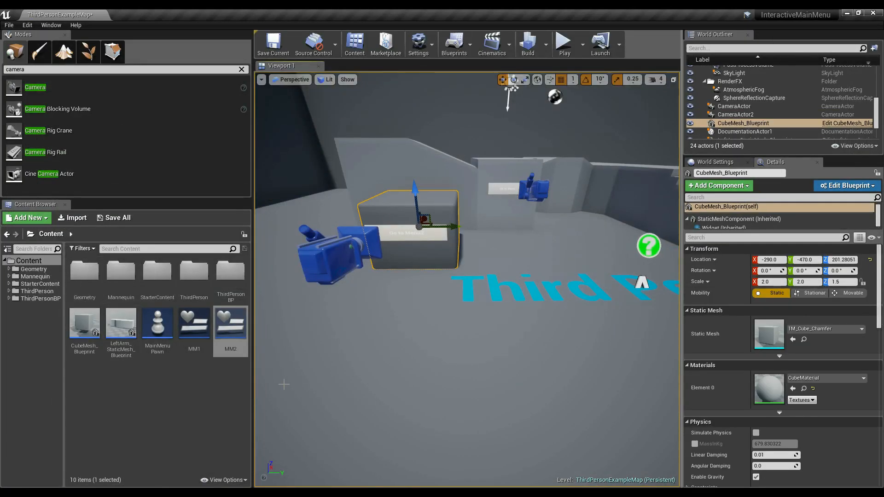
click(273, 451)
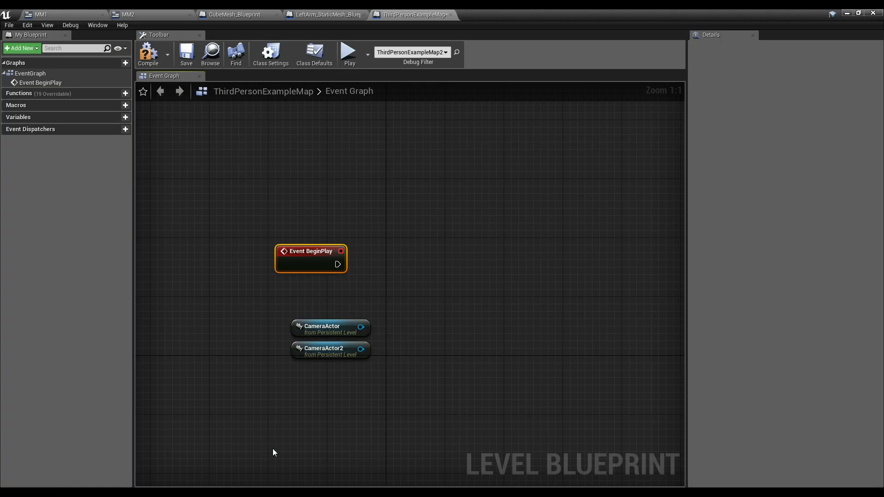
right_click(395, 256)
click(450, 300)
drag(397, 261, 308, 188)
Get the Widget component from the CubeMesh_Blueprint reference and check that component in the cube's own Blueprint.
drag(378, 186, 424, 185)
text(get )
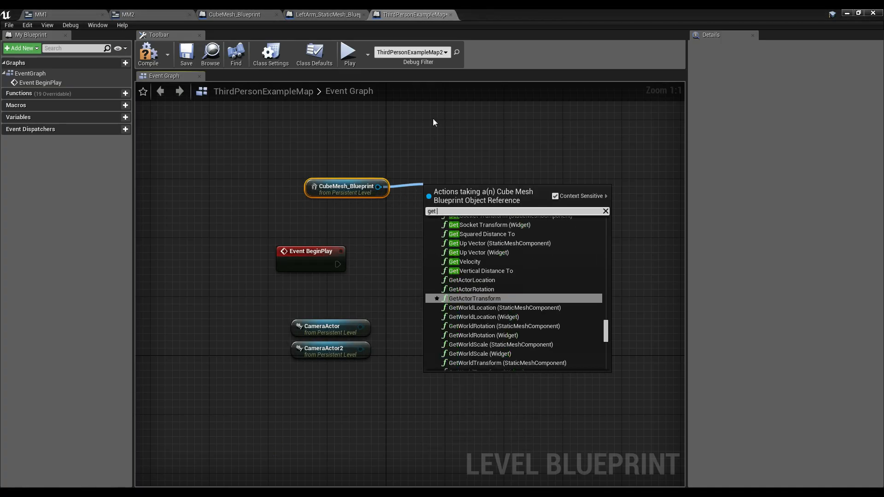
text(widget)
click(455, 358)
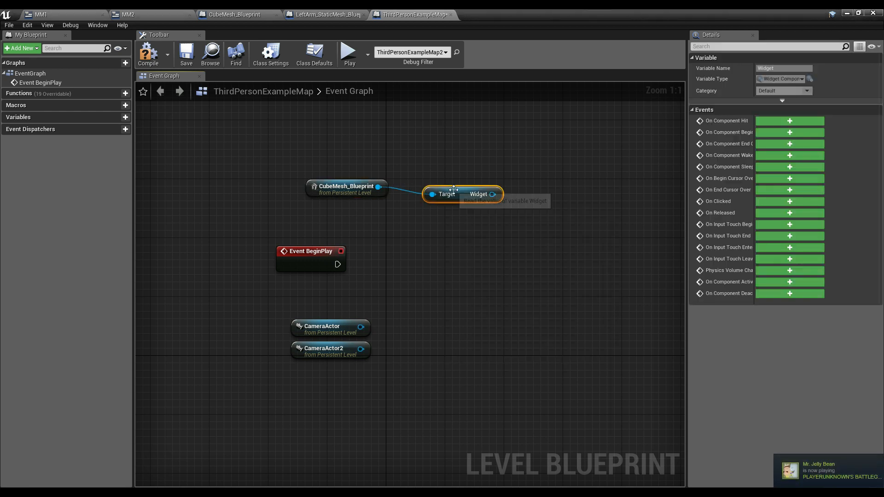
click(258, 14)
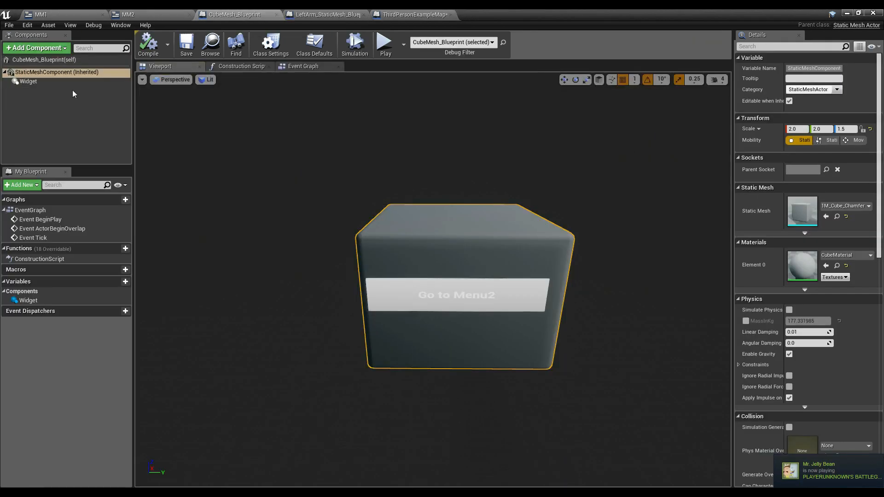
click(455, 14)
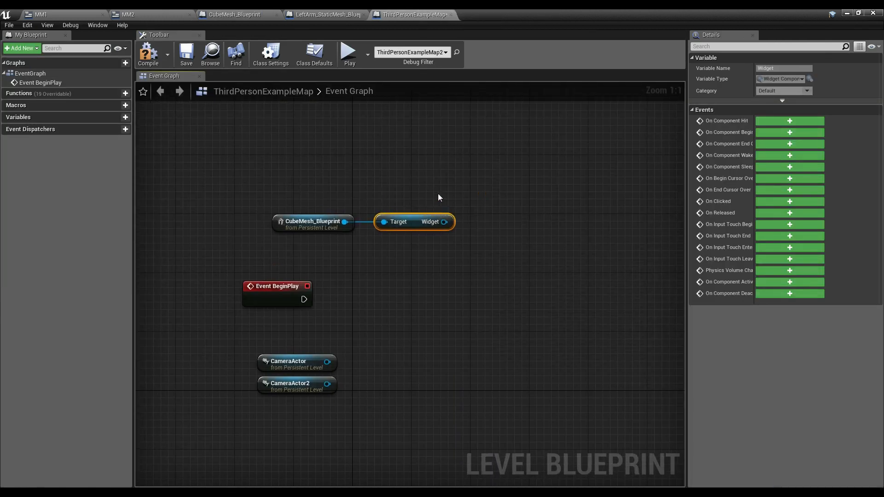
Add a Get User Widget Object node from the cube's Widget and reposition the whole reference chain above Event BeginPlay.
click(438, 193)
drag(444, 222, 496, 220)
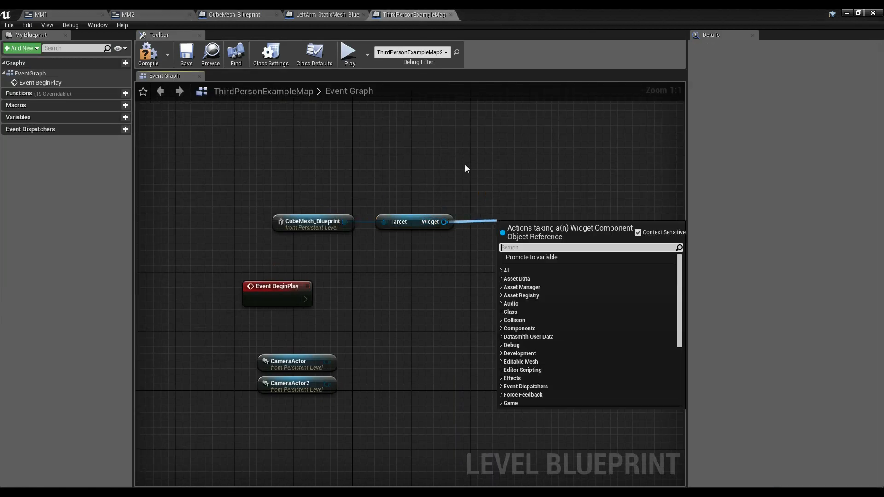
text(get widget)
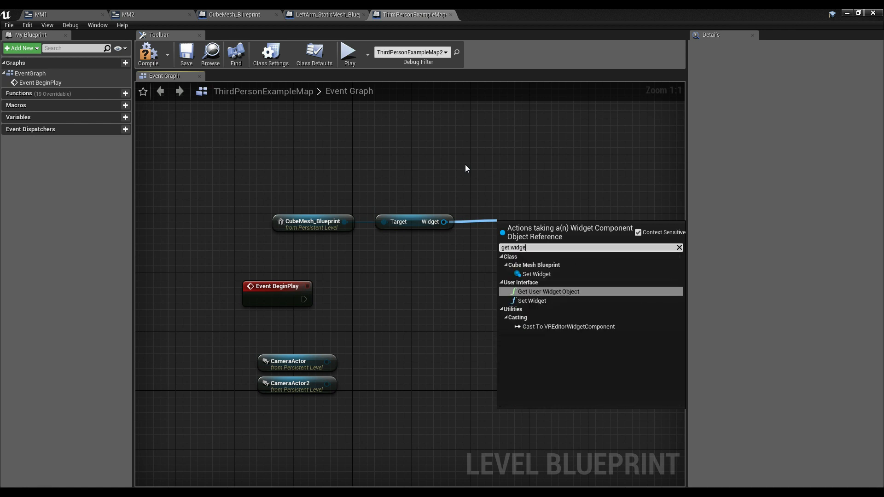
click(566, 292)
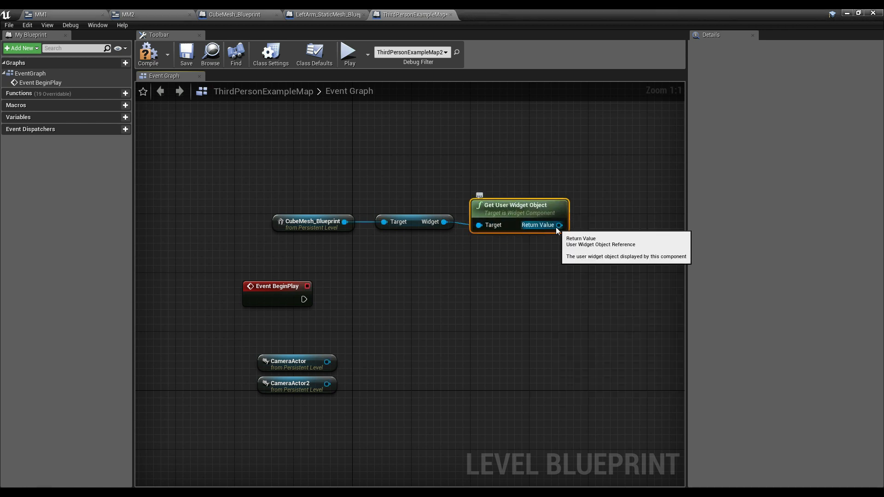
drag(572, 250, 270, 173)
drag(506, 210, 379, 196)
right_drag(398, 186, 461, 178)
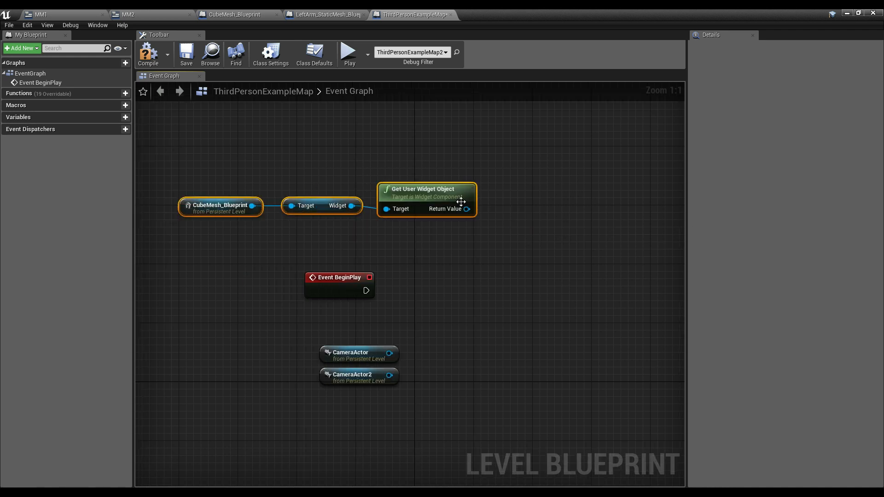
Cast the cube's user widget object to MM1 and run the cast from Event BeginPlay.
drag(454, 208, 496, 287)
text(cast to)
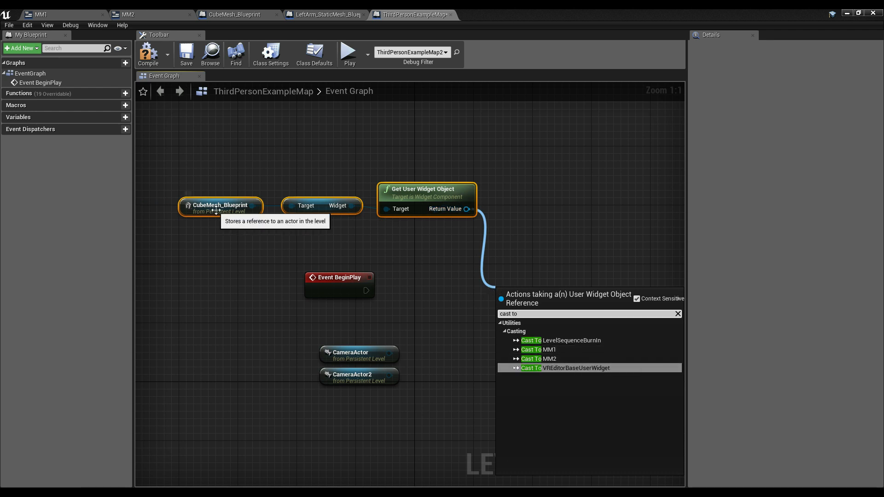
click(565, 351)
drag(366, 291, 534, 290)
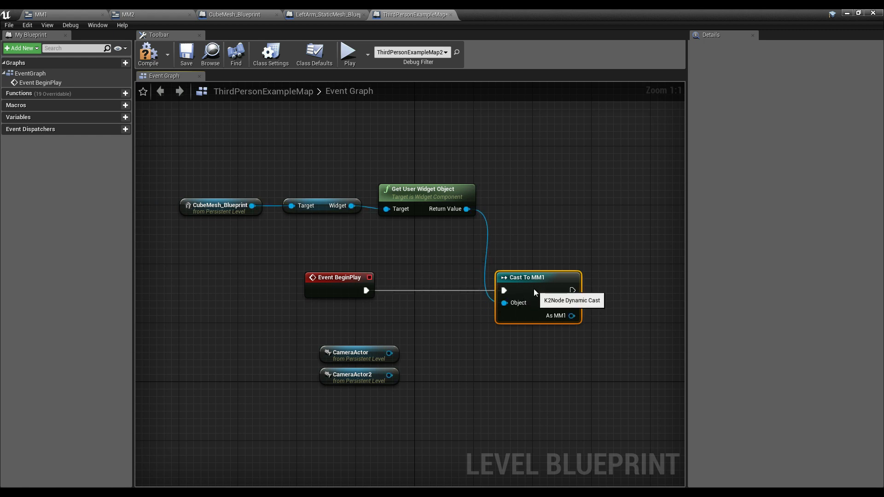
Add a Set CameraArray node targeting the As MM1 output of the cast.
right_drag(610, 274, 553, 260)
click(554, 260)
drag(516, 302, 549, 237)
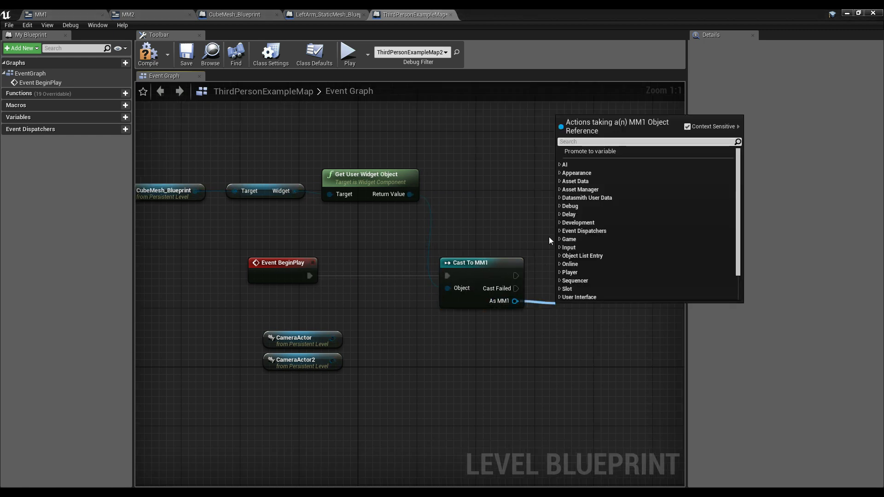
text(get)
key(BackSpace)
key(BackSpace)
key(BackSpace)
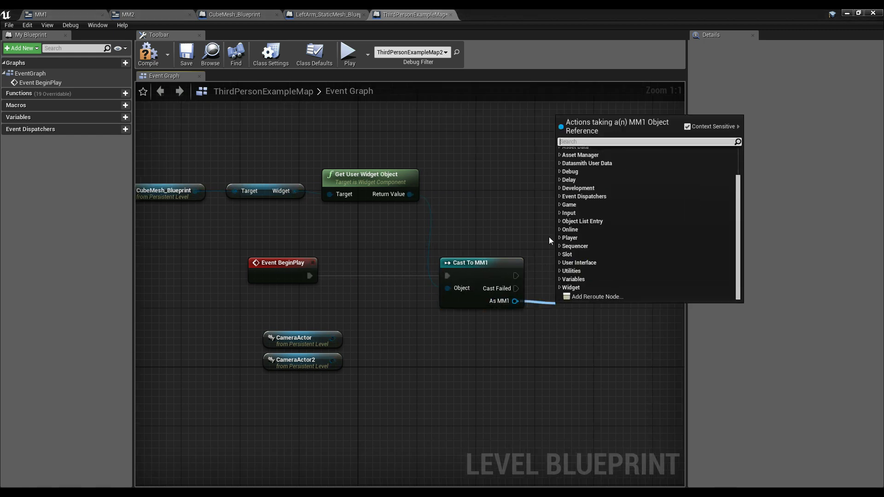
text(set camera)
click(604, 168)
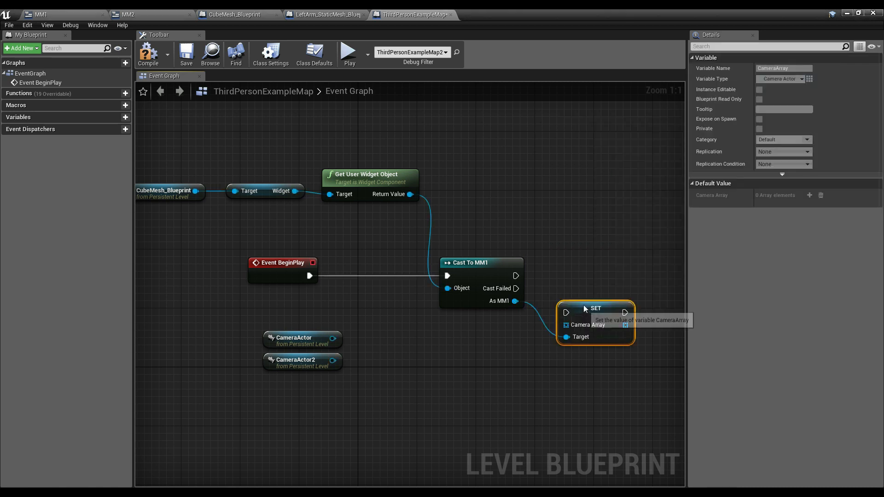
Feed MM1's Camera Array from a two-element Make Array node holding CameraActor and CameraActor2, with the camera references moved closer.
drag(595, 316, 446, 335)
click(520, 253)
click(538, 358)
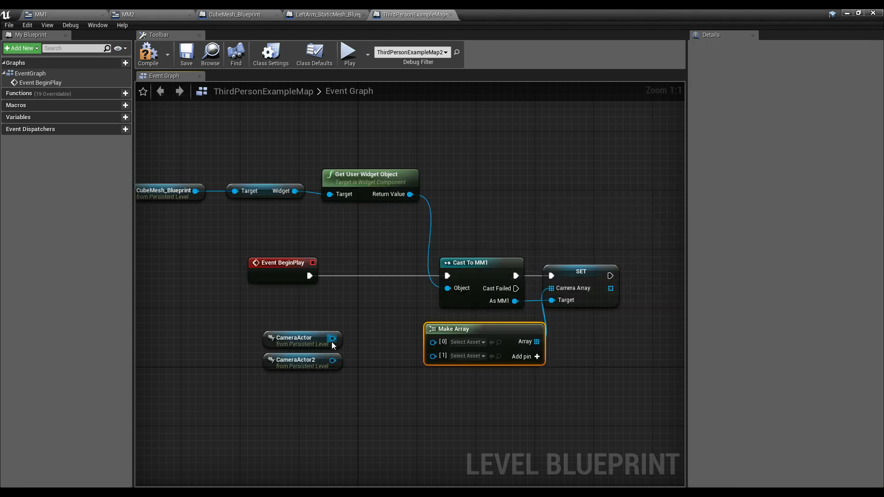
drag(332, 339, 433, 342)
drag(332, 361, 433, 356)
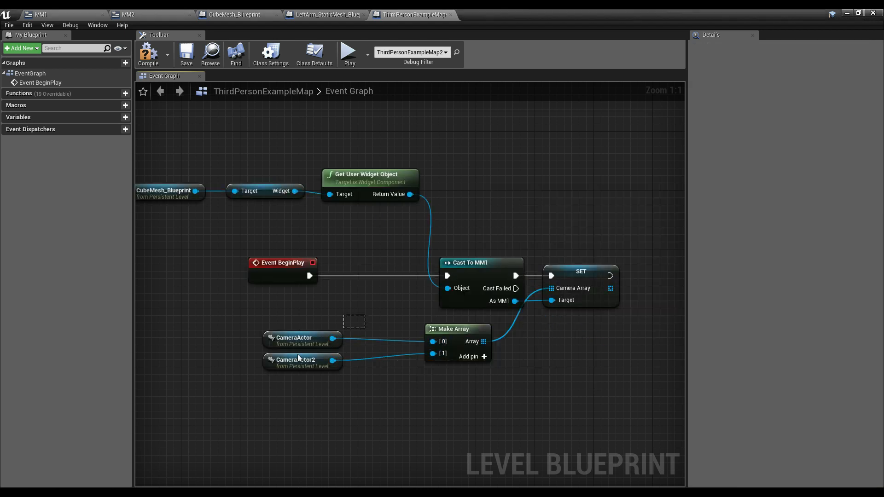
drag(298, 355, 335, 355)
click(513, 220)
scroll(513, 219, down, 2)
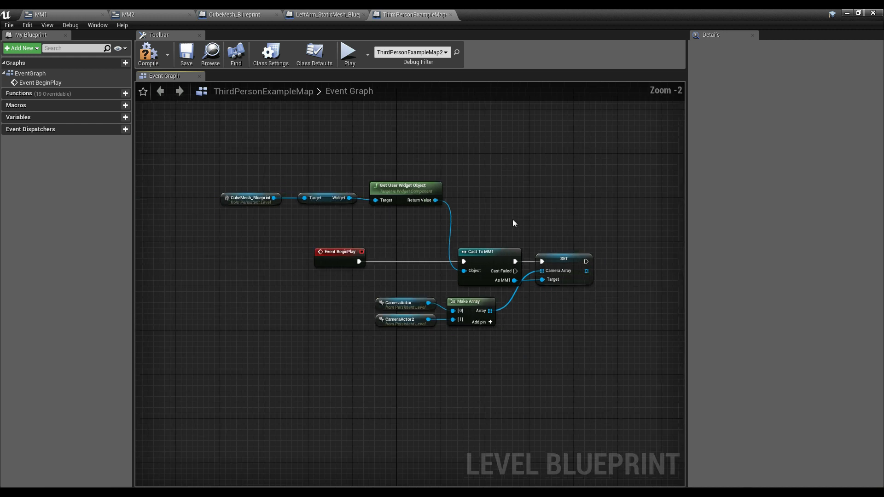
Select the left arm mesh in the level and create a LeftArm_StaticMesh_Blueprint reference in the Level Blueprint.
right_drag(513, 220, 455, 224)
click(846, 15)
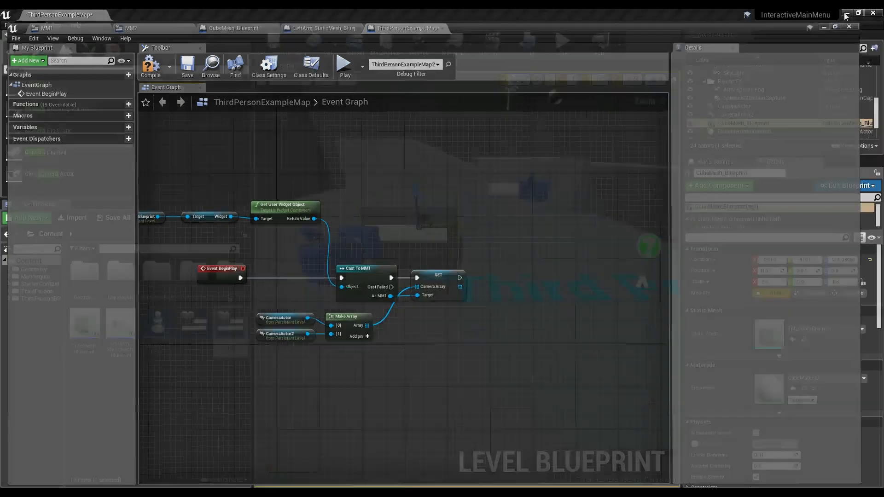
click(506, 210)
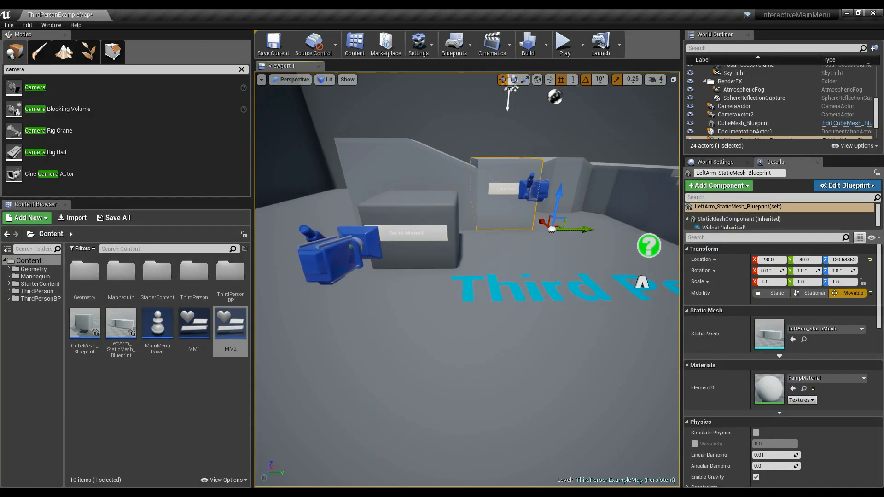
mouse_move(162, 492)
click(292, 452)
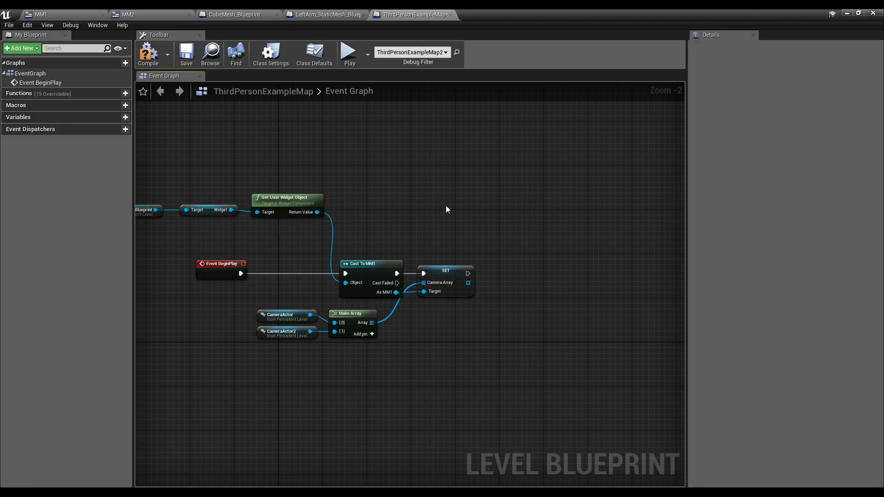
right_click(490, 200)
click(545, 242)
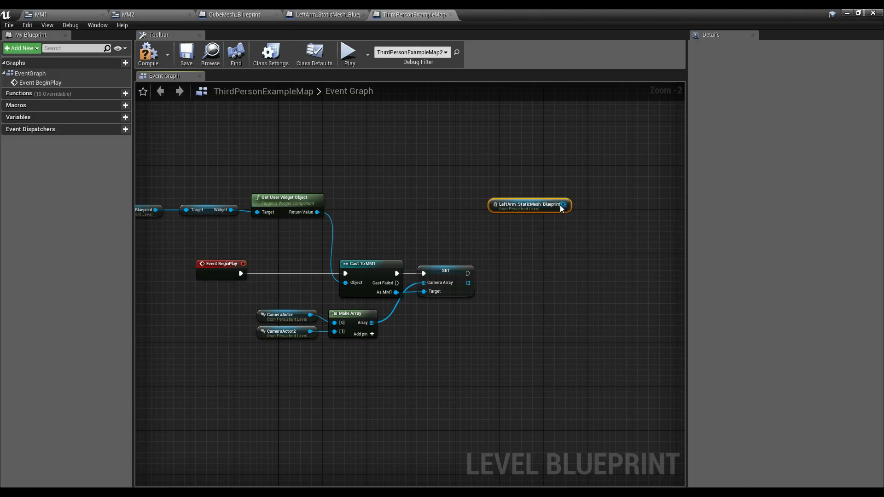
Get the Widget component from the left arm reference and chain a Get User Widget Object node to it.
drag(516, 203, 532, 212)
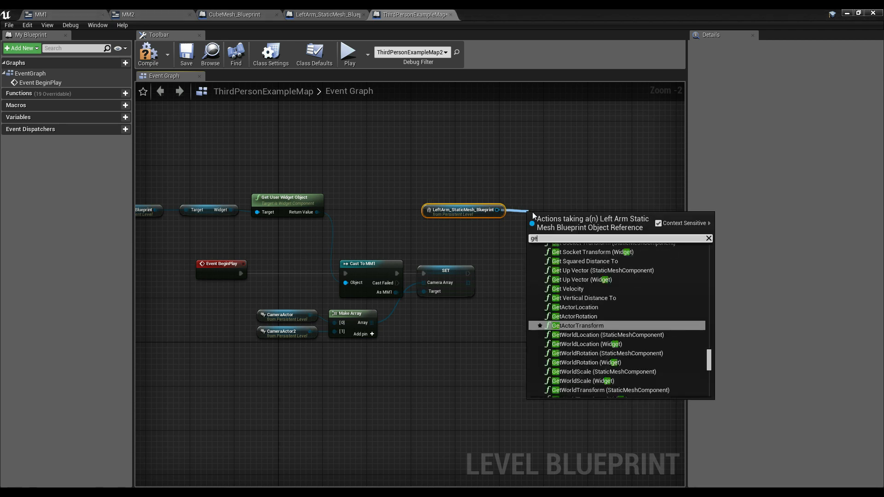
text(get we)
click(567, 376)
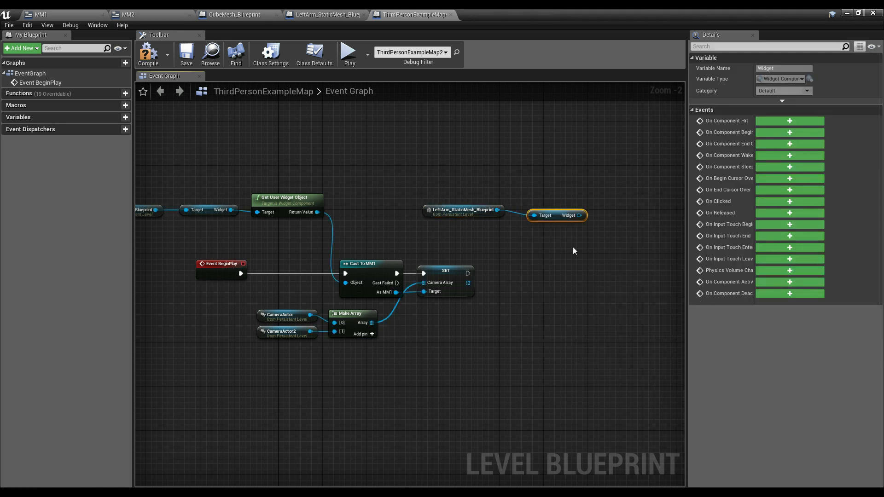
drag(557, 213, 599, 209)
text(get widge)
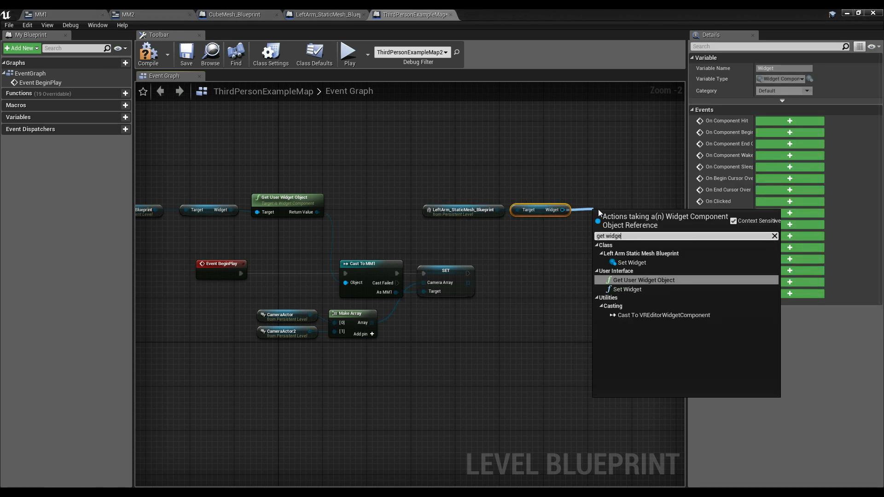
click(643, 280)
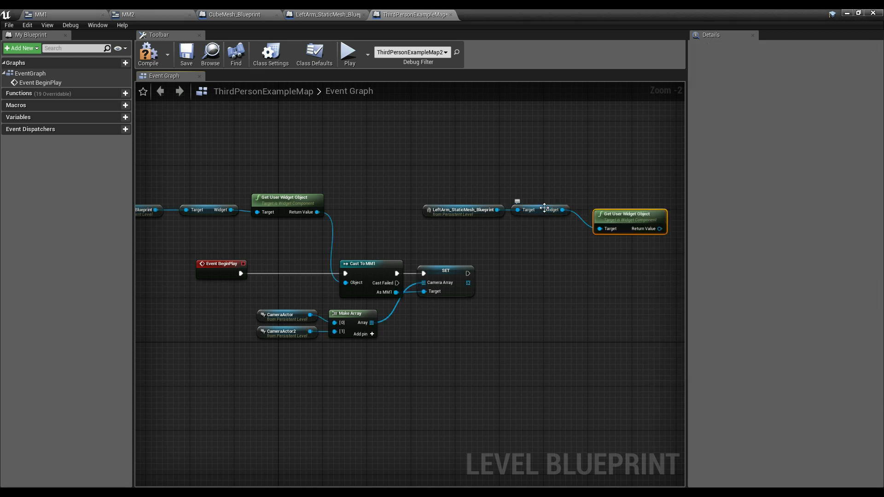
drag(650, 221, 633, 199)
right_drag(579, 237, 496, 240)
Cast the left arm's user widget object to MM2 and run the cast after MM1's Set Camera Array node.
drag(561, 212, 554, 286)
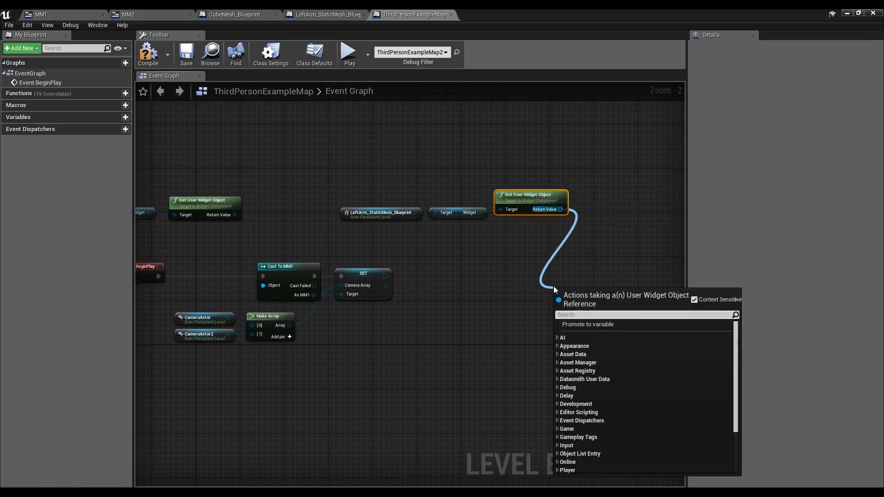
text(cast to)
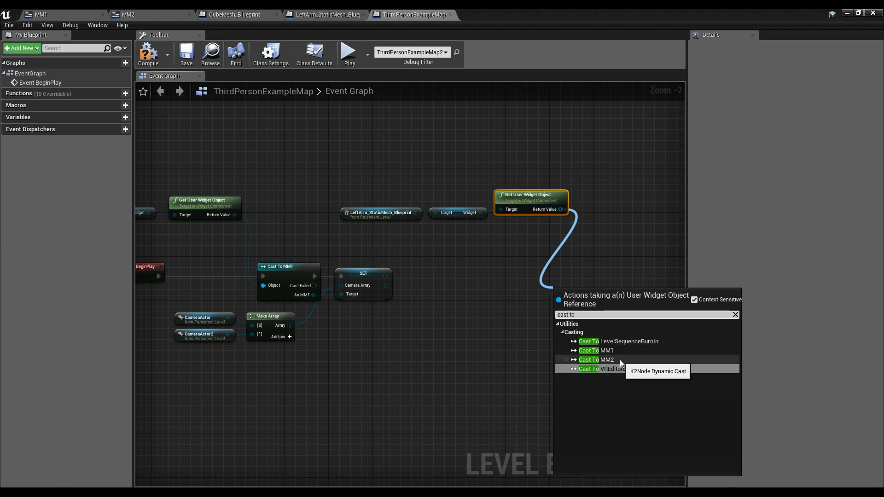
click(620, 360)
drag(386, 277, 568, 303)
drag(587, 293, 613, 273)
right_drag(683, 312, 612, 298)
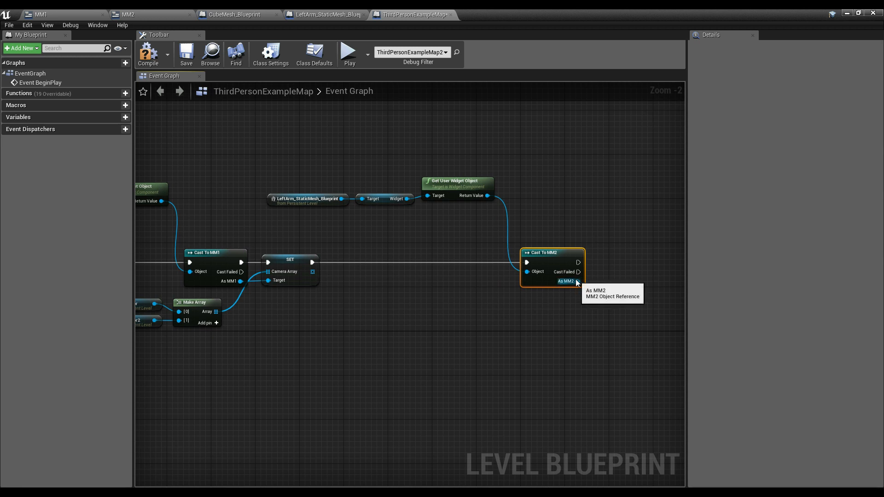
Set CameraArray on As MM2 after the cast, using the existing Make Array node as its input.
drag(578, 282, 639, 282)
text(set camera)
key(Return)
drag(578, 262, 626, 260)
drag(216, 313, 616, 274)
Tidy the Level Blueprint by moving the MM2 cast and Set nodes closer and placing the left arm chain above them.
drag(646, 241, 542, 277)
drag(546, 256, 414, 256)
right_drag(513, 165, 668, 143)
drag(671, 142, 322, 130)
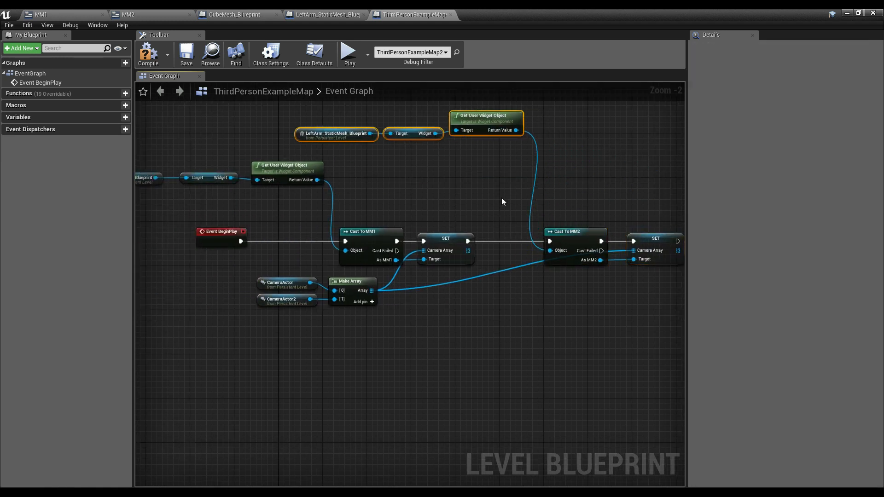
click(500, 198)
right_drag(482, 193, 459, 226)
drag(405, 151, 326, 181)
click(382, 209)
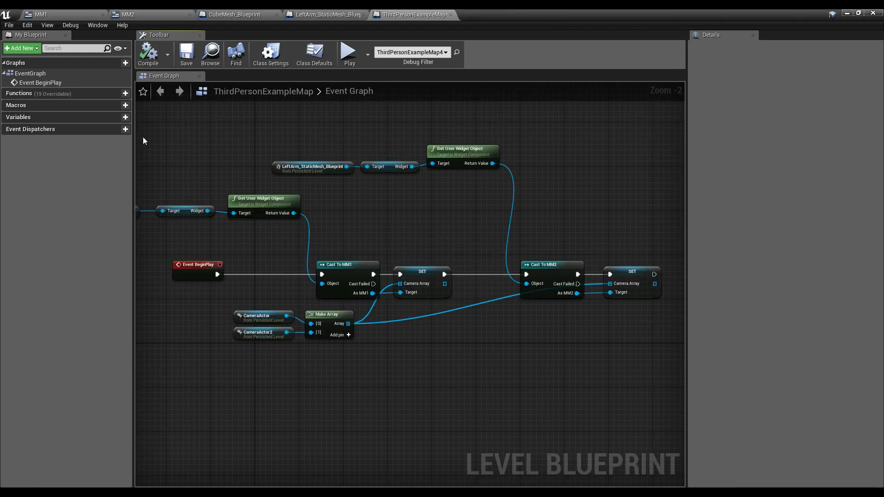
Open the MM1 widget's Designer and add an On Clicked event for Button_56.
click(77, 13)
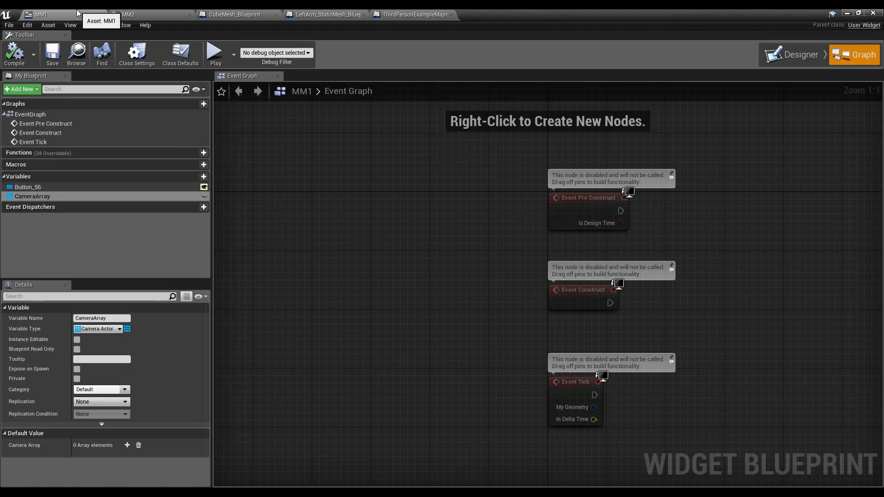
click(792, 54)
scroll(822, 297, down, 5)
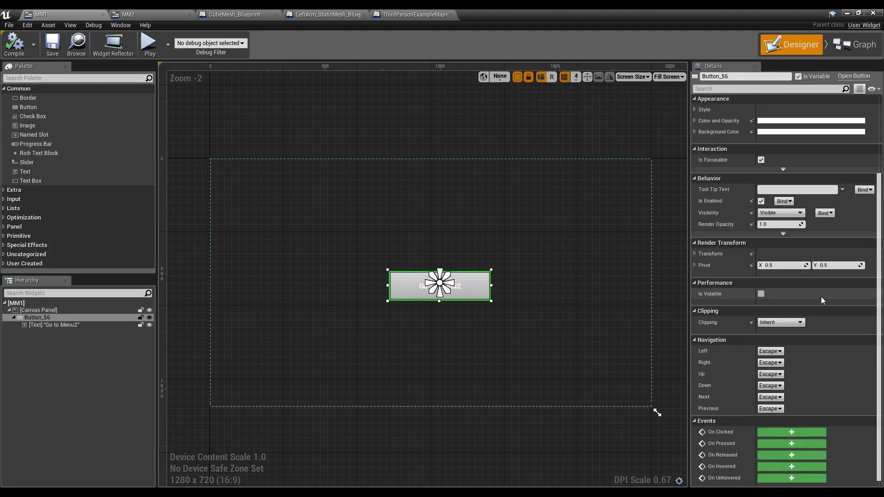
click(792, 429)
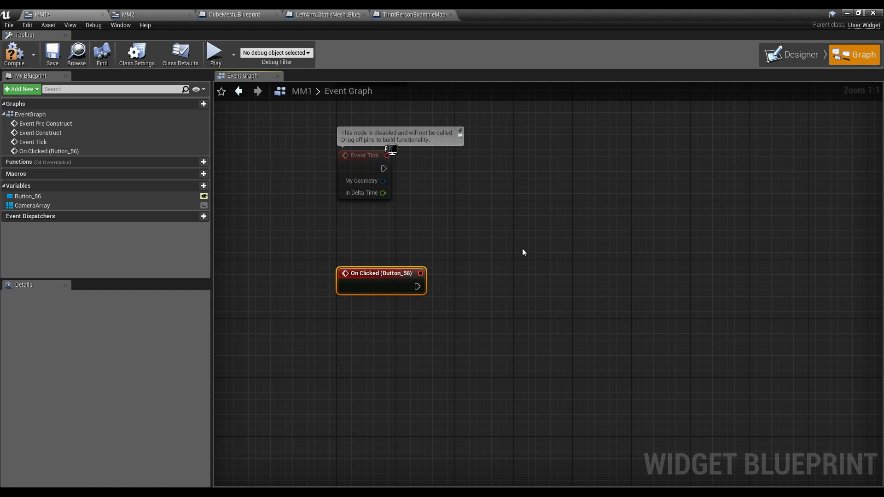
Add a Get Player Controller node feeding the Target of a Set View Target with Blend node, and run it from On Clicked (Button_56).
right_click(376, 338)
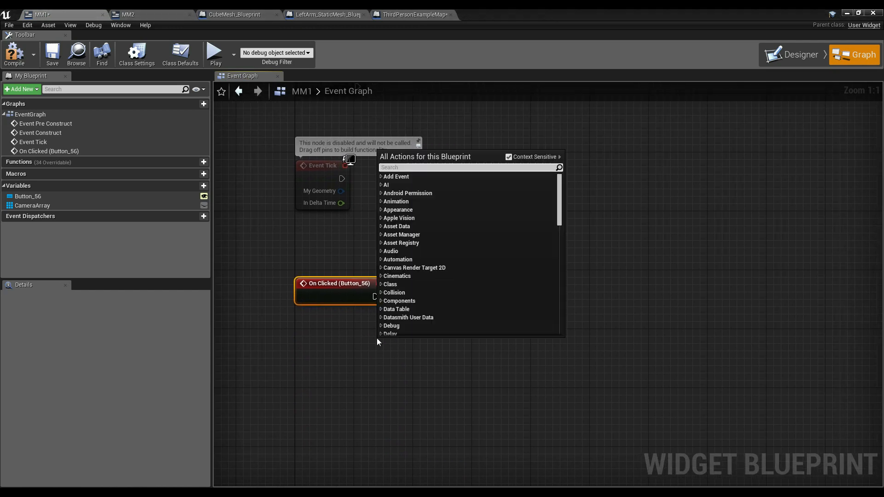
text(g)
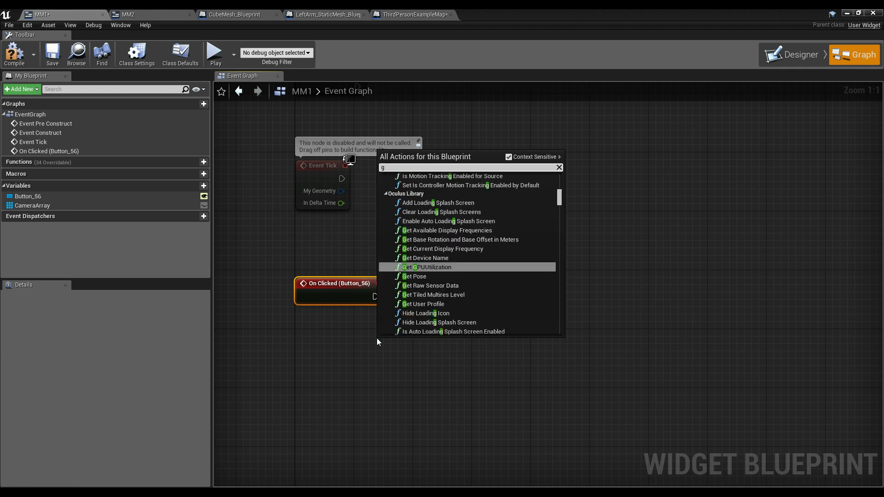
text(et player con)
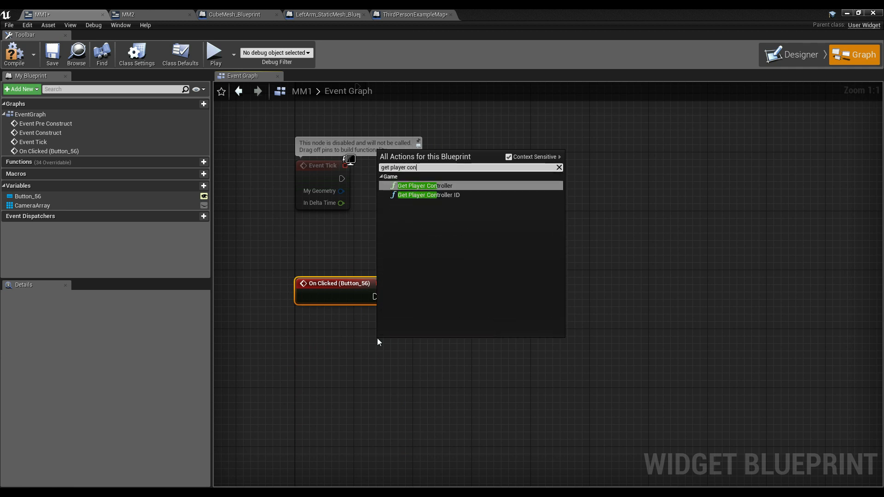
key(Return)
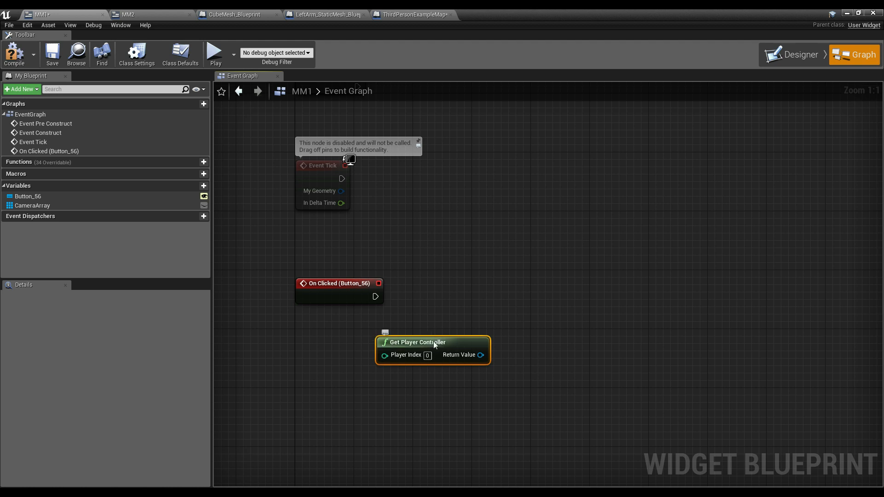
drag(433, 341, 478, 303)
text(set camera)
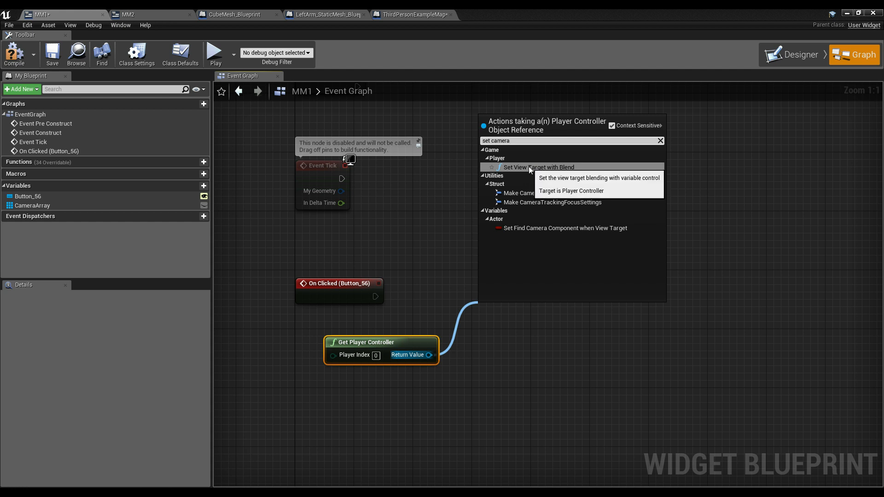
click(563, 167)
drag(376, 297, 486, 322)
drag(540, 311, 556, 292)
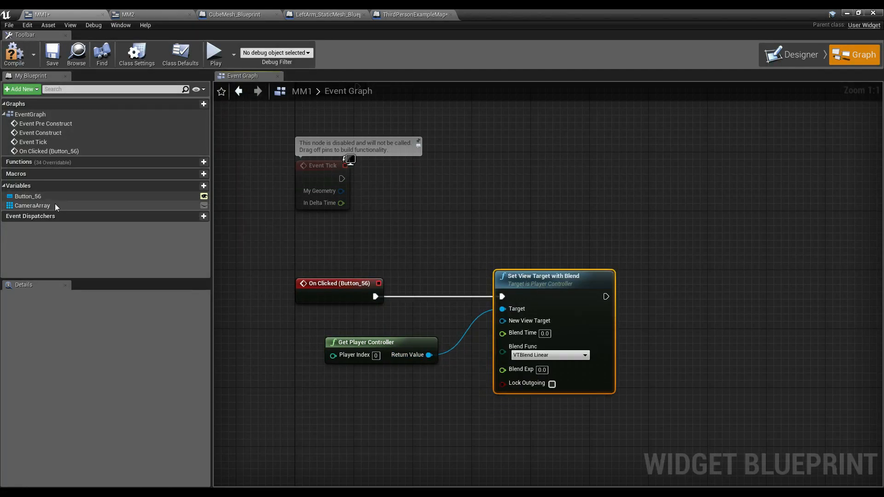
Place a getter for the CameraArray variable and add an array Get node from it.
drag(54, 206, 232, 396)
click(268, 408)
right_drag(269, 406, 286, 385)
drag(297, 384, 322, 385)
text(get)
click(371, 294)
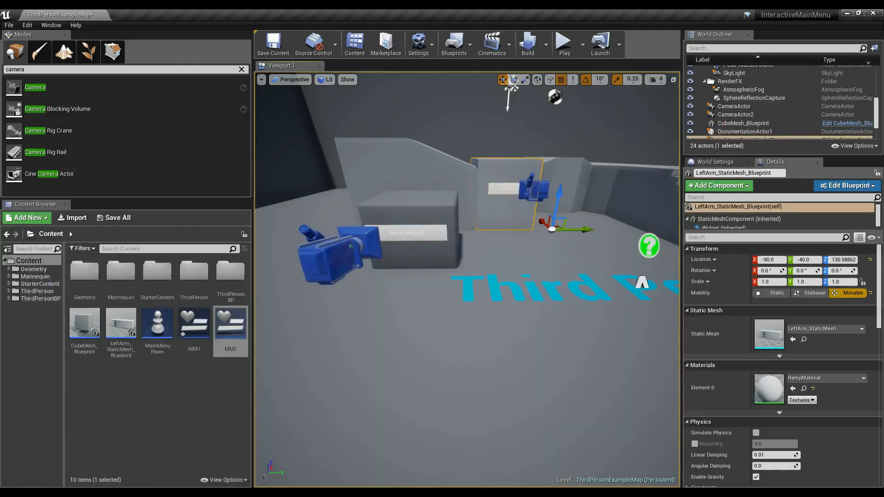
Check the two cameras in the level and set the index of MM1's Camera Array Get node to 1.
click(374, 242)
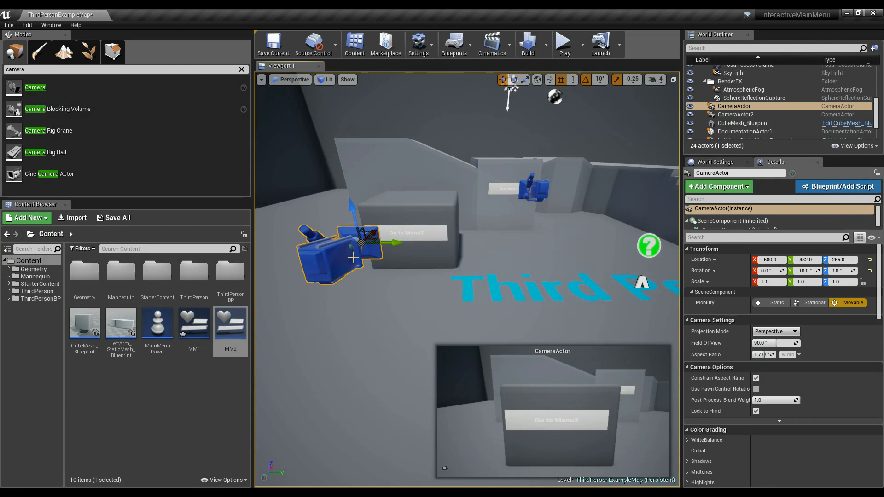
click(521, 189)
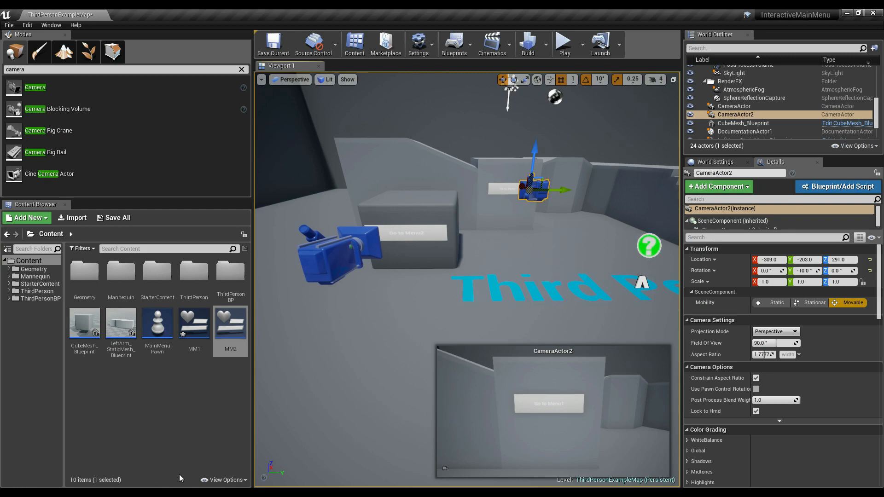
click(162, 492)
click(249, 457)
click(399, 389)
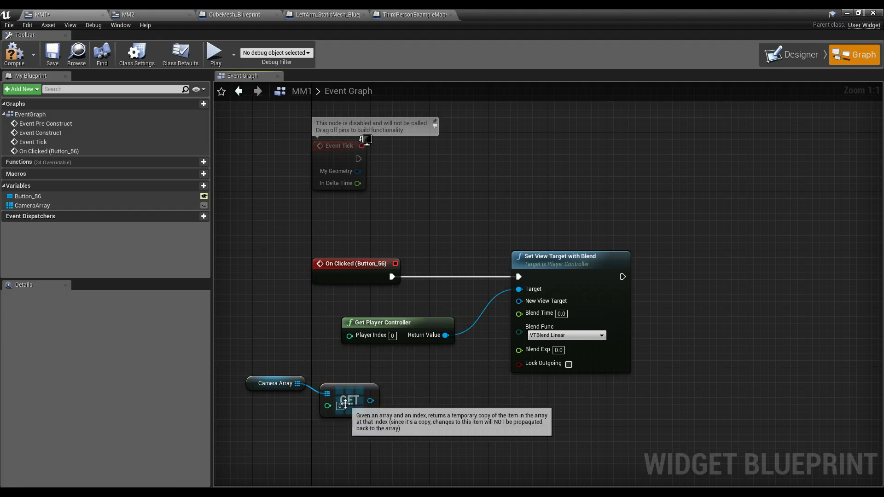
text(1)
Wire the Get node's output to New View Target with a Blend Time of 1.0, and compile and save MM1.
drag(385, 364, 251, 418)
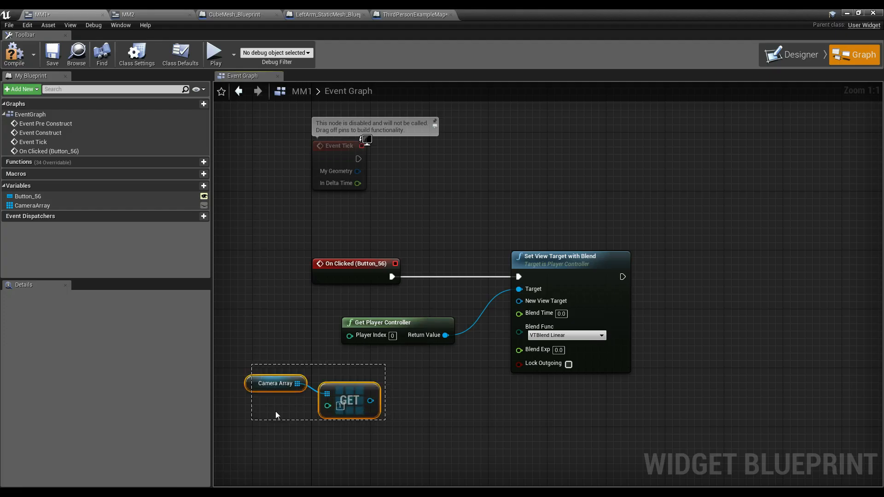
drag(340, 392, 551, 300)
click(446, 366)
drag(391, 323, 391, 301)
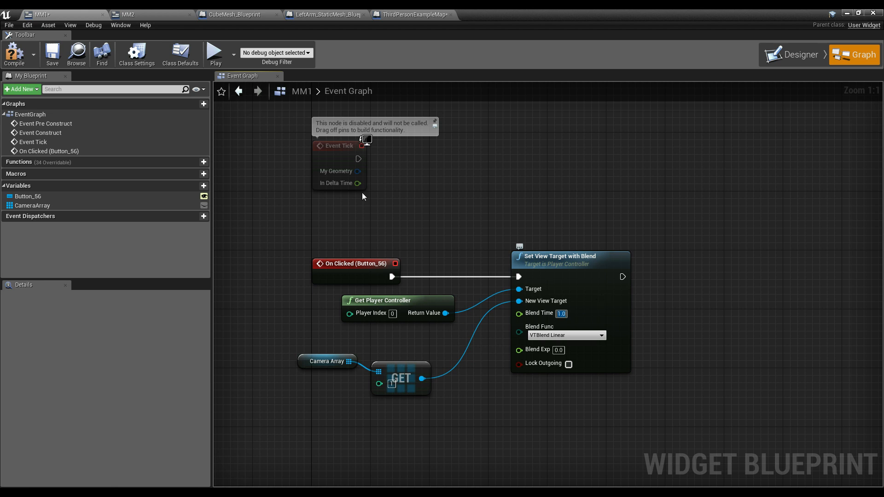
click(53, 55)
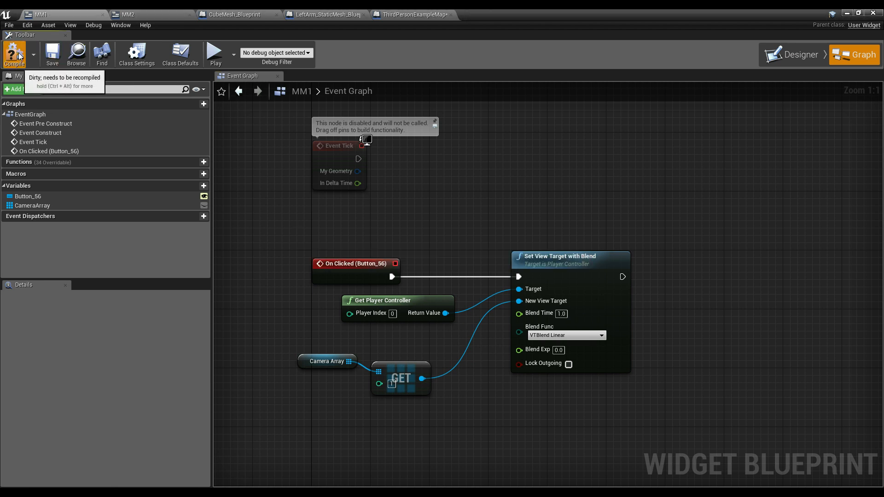
Open the MM2 widget's Designer and add an On Clicked event for Button_56.
click(162, 18)
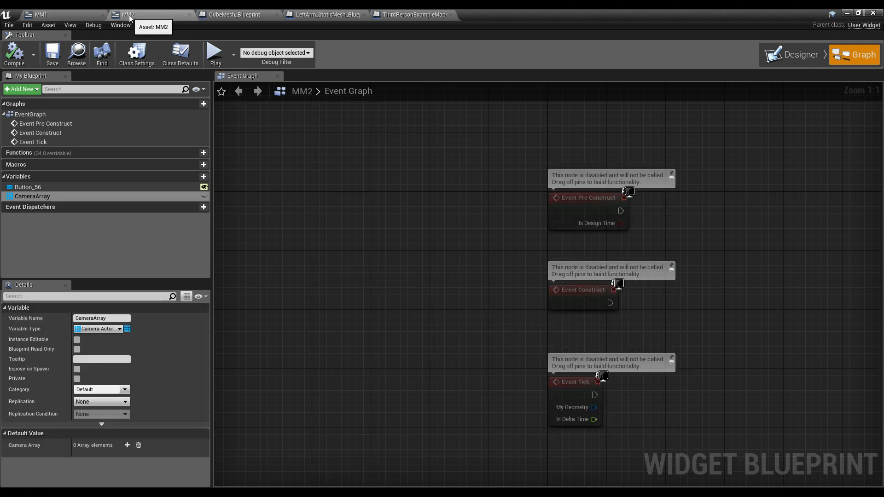
click(797, 55)
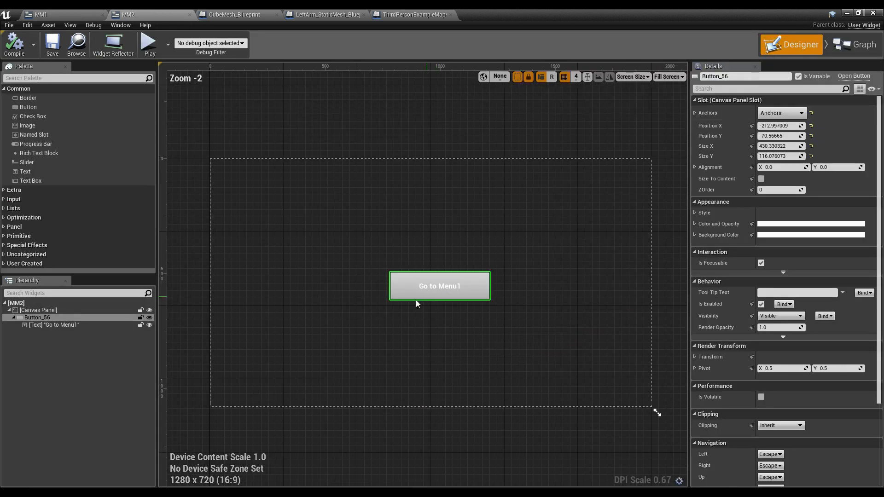
scroll(737, 368, down, 5)
click(785, 429)
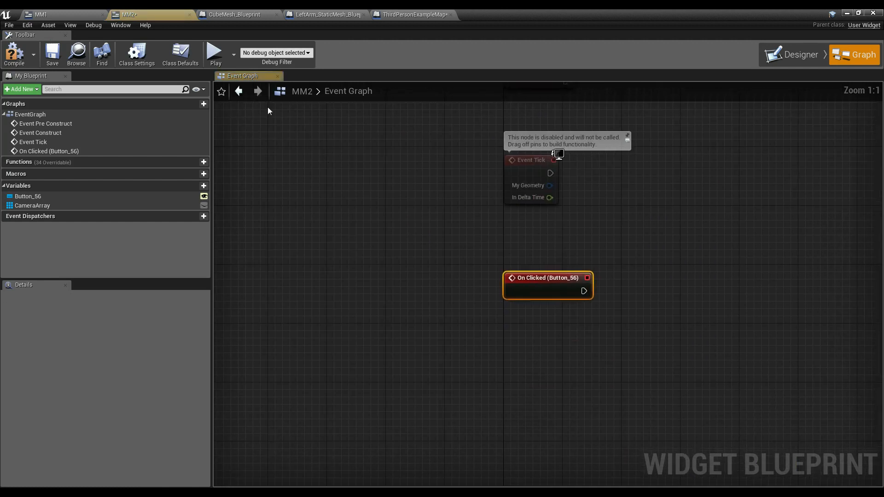
Copy MM1's camera switching nodes into MM2's Event Graph and run Set View Target with Blend from its On Clicked event.
click(62, 13)
drag(718, 305, 337, 392)
click(177, 14)
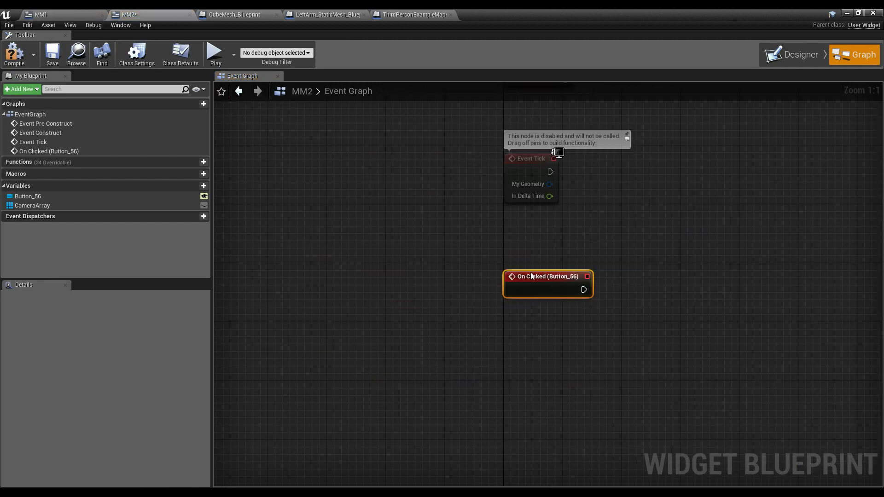
key(ctrl+v)
drag(584, 290, 721, 287)
right_drag(721, 286, 599, 252)
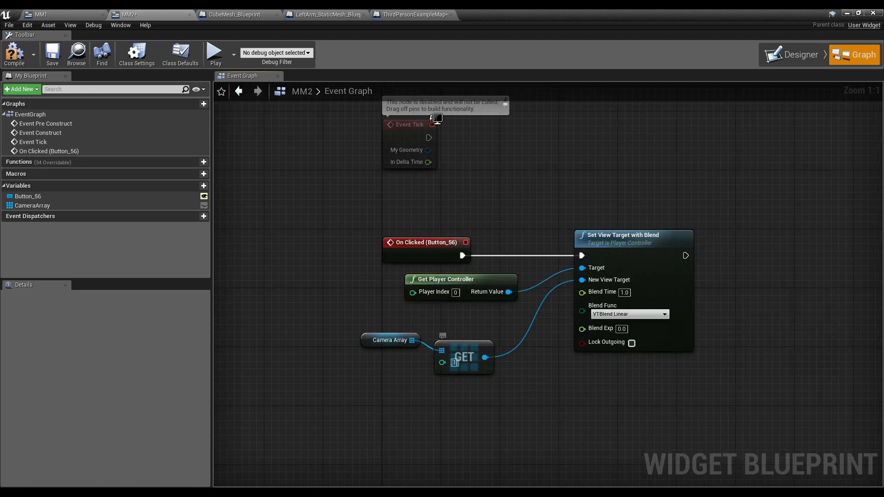
Set the index of MM2's Camera Array Get node to 0, and compile and save the widget.
text(0)
click(253, 181)
click(53, 53)
Paste the copied view target nodes into the Level Blueprint and delete the pasted Camera Array and Get nodes.
click(848, 12)
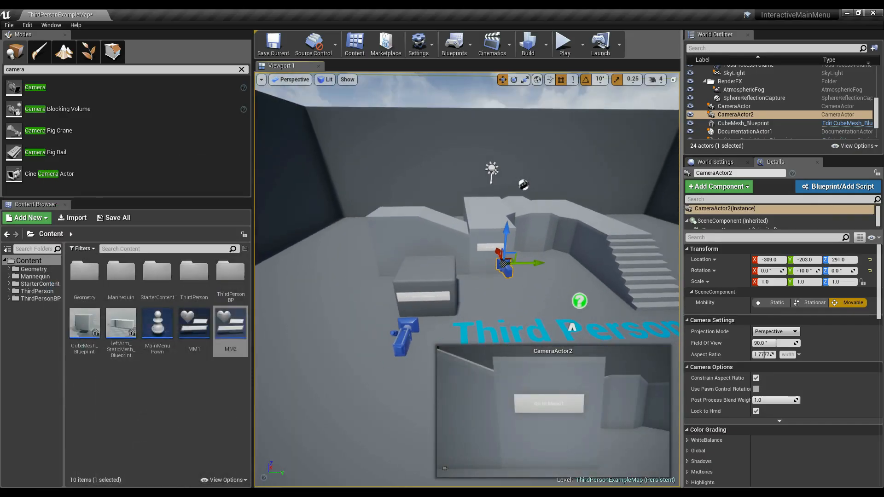
click(463, 43)
click(475, 121)
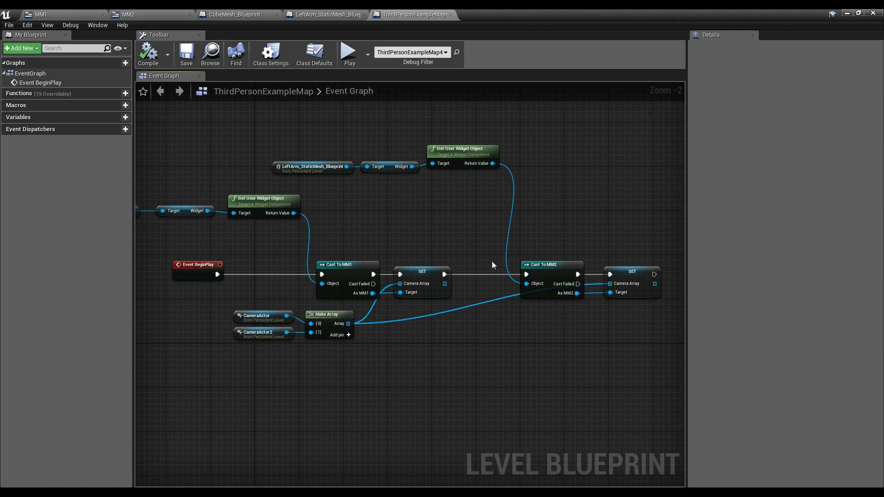
right_drag(492, 263, 355, 253)
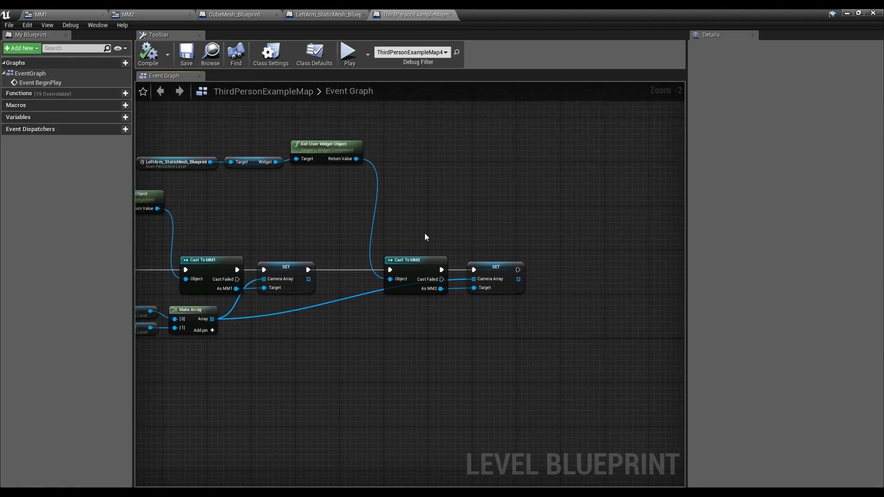
right_drag(392, 219, 370, 197)
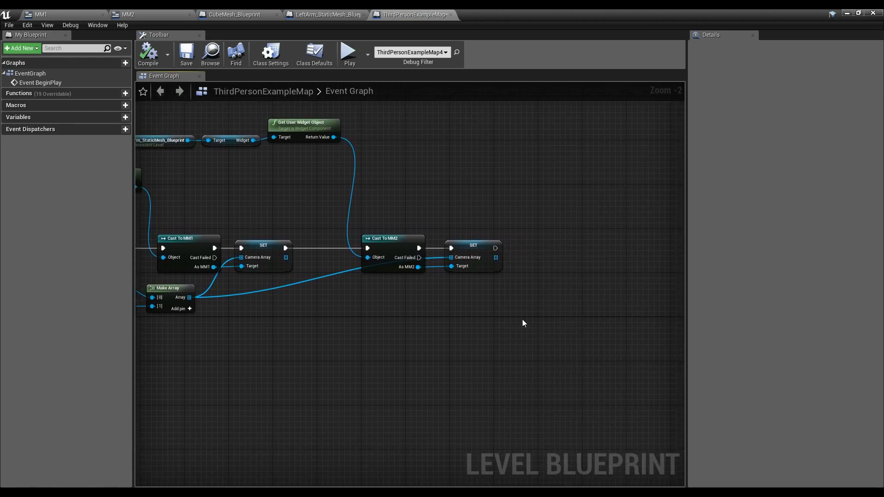
key(ctrl+v)
right_drag(557, 339, 490, 328)
drag(490, 327, 404, 370)
key(Delete)
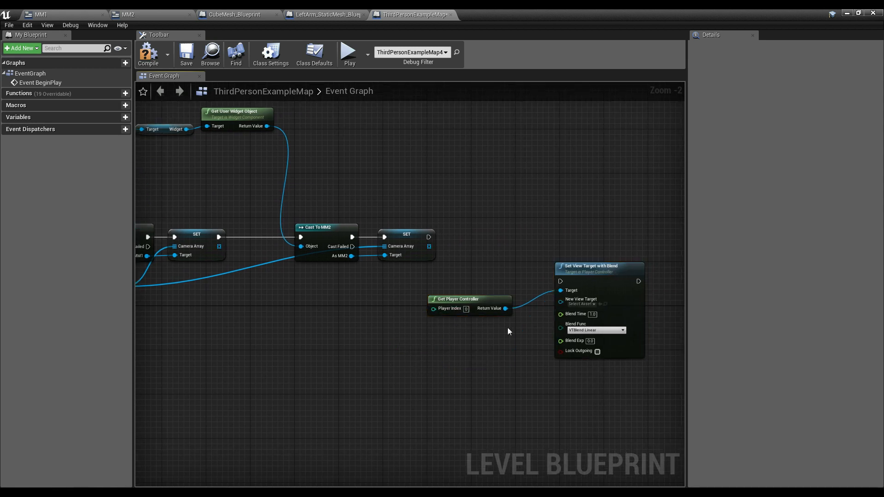
Run Set View Target with Blend after MM2's Set Camera Array node and align the pasted nodes with the execution chain.
drag(430, 236, 561, 281)
drag(606, 249, 512, 264)
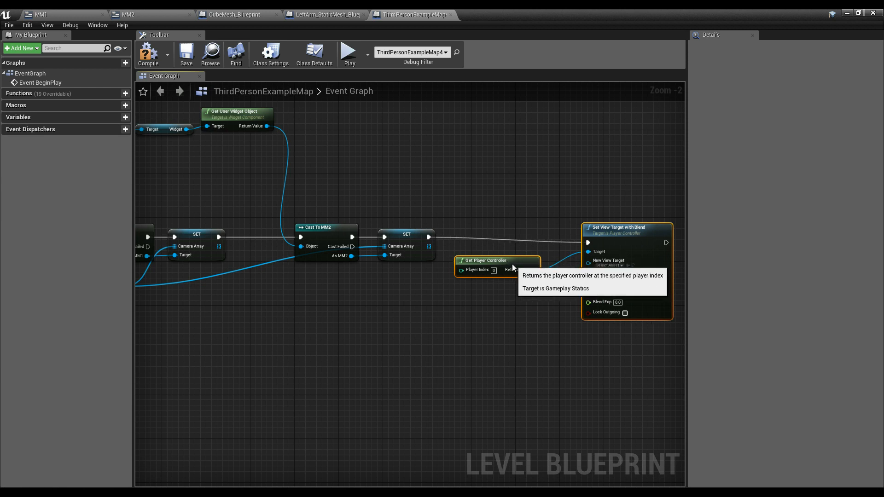
right_drag(366, 198, 639, 197)
right_drag(473, 255, 226, 265)
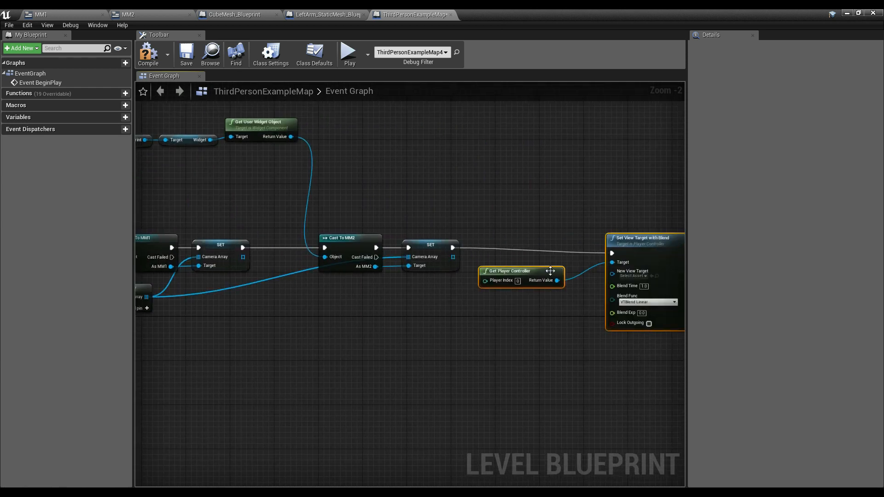
drag(551, 271, 551, 265)
click(583, 285)
Connect CameraActor to the New View Target input in the Level Blueprint and set Blend Time to 0.0.
drag(613, 269, 306, 290)
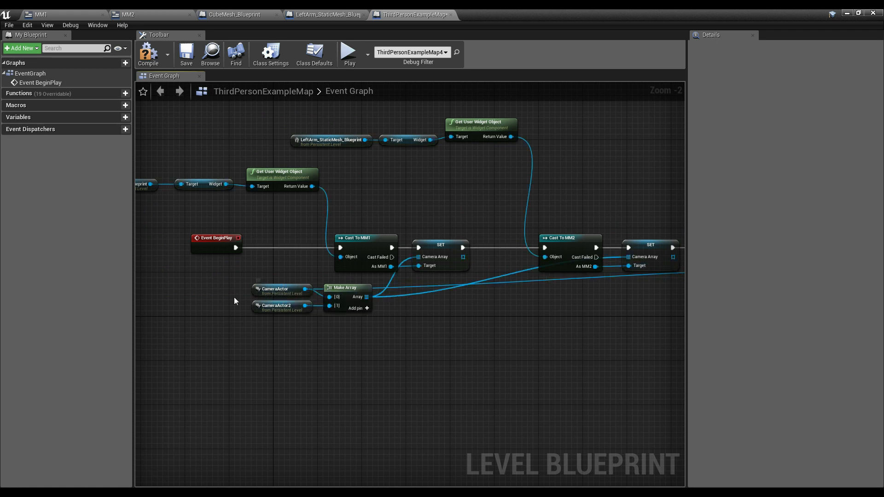
right_drag(303, 306, 56, 291)
scroll(621, 262, up, 2)
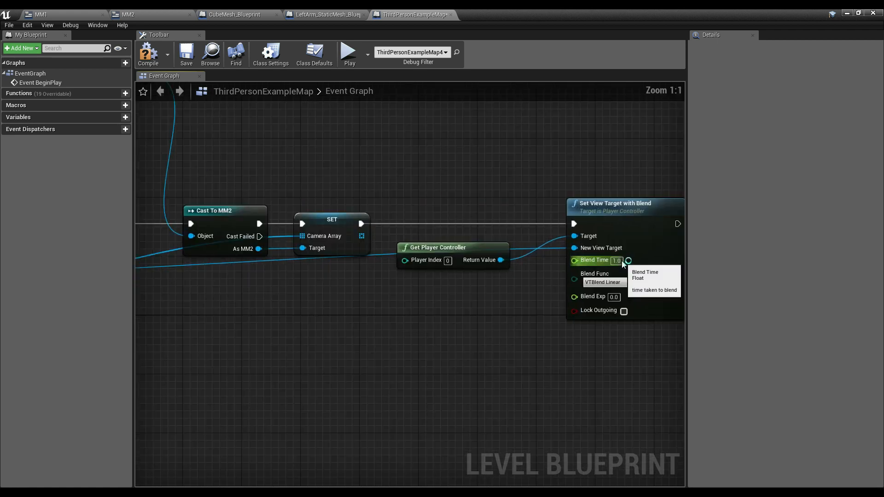
click(620, 262)
key(Return)
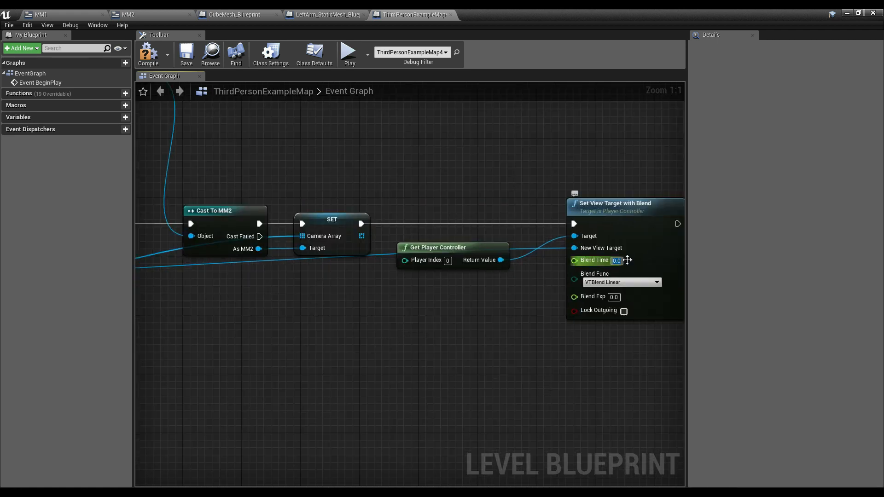
scroll(571, 150, down, 2)
Compile and save the Level Blueprint.
click(149, 55)
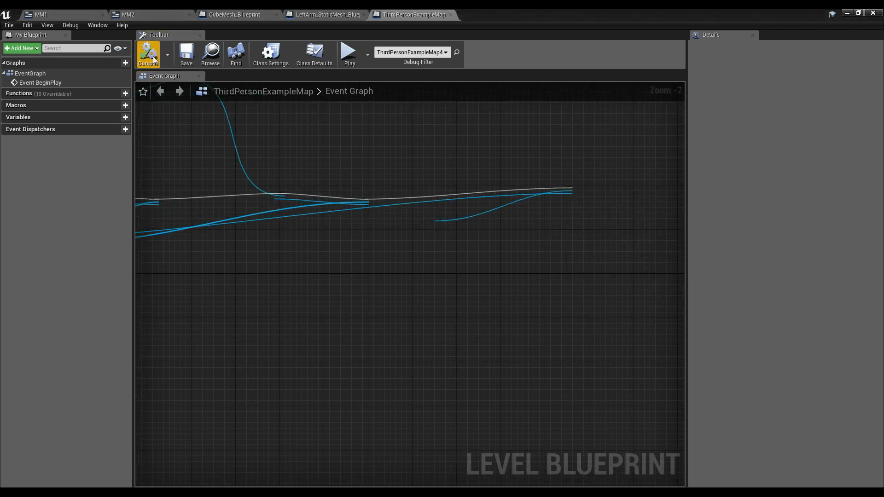
right_drag(304, 147, 457, 172)
scroll(457, 171, down, 1)
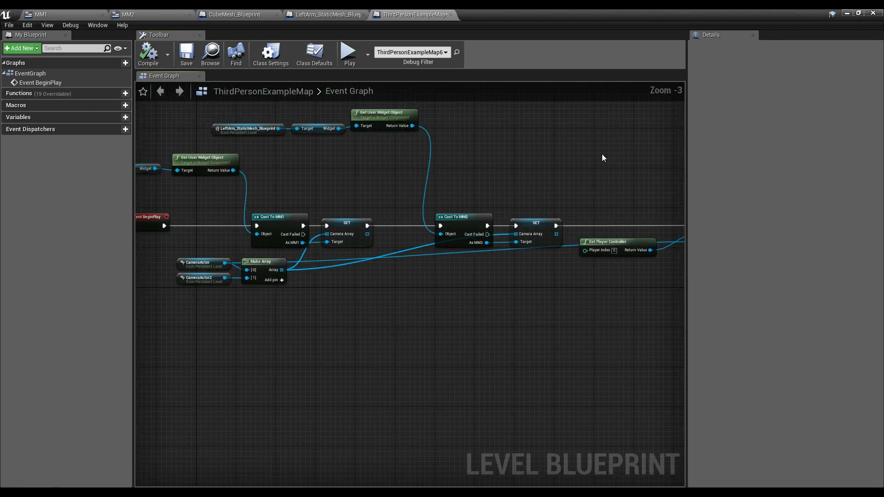
click(187, 55)
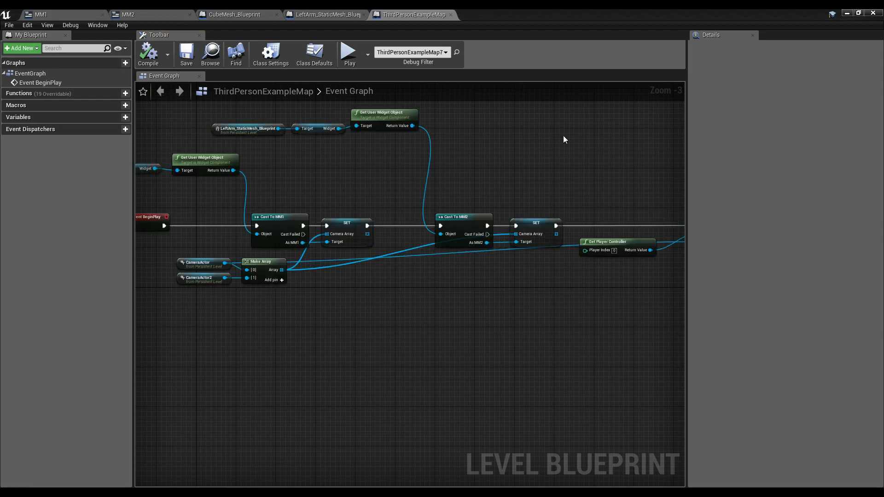
right_drag(635, 151, 381, 157)
Open the MainMenuPawn blueprint's Event Graph and add a Get Player Controller node below Event Tick.
click(845, 14)
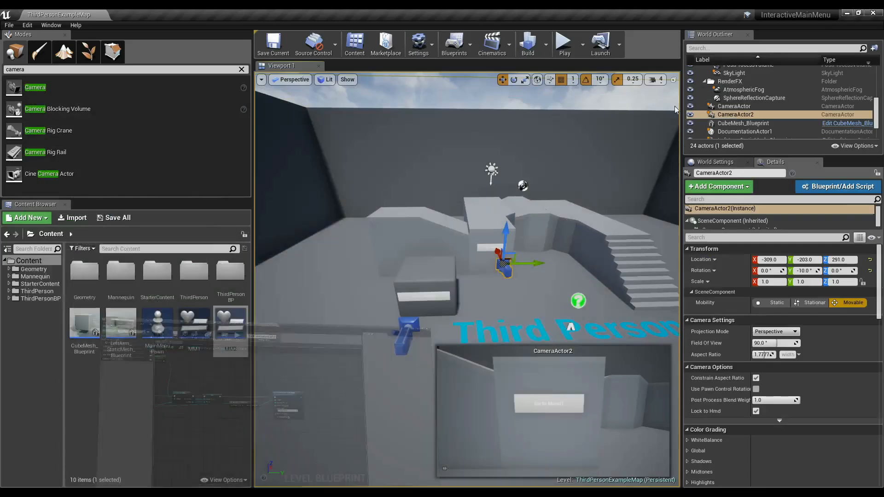
double_click(157, 325)
click(319, 67)
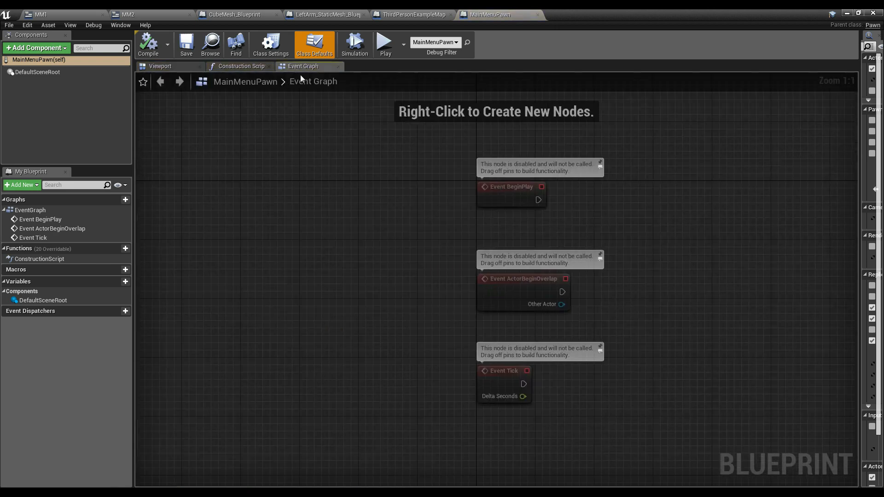
right_drag(593, 331, 350, 346)
right_click(332, 399)
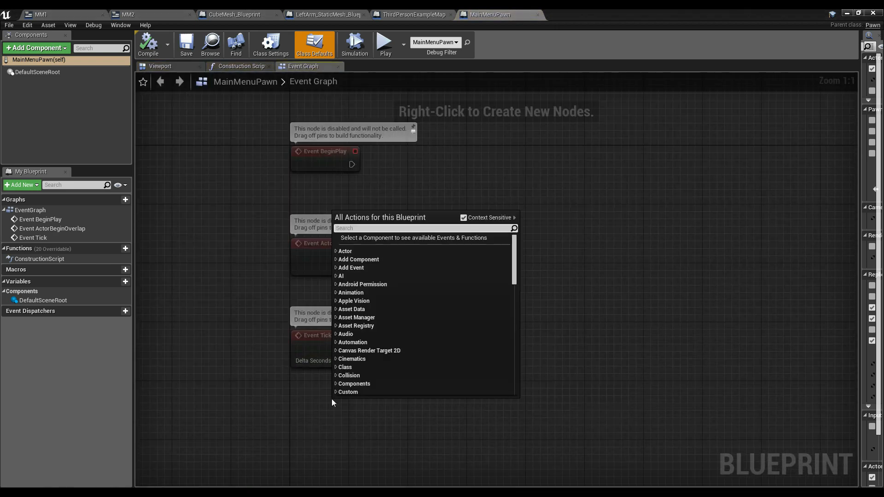
text(get player cont)
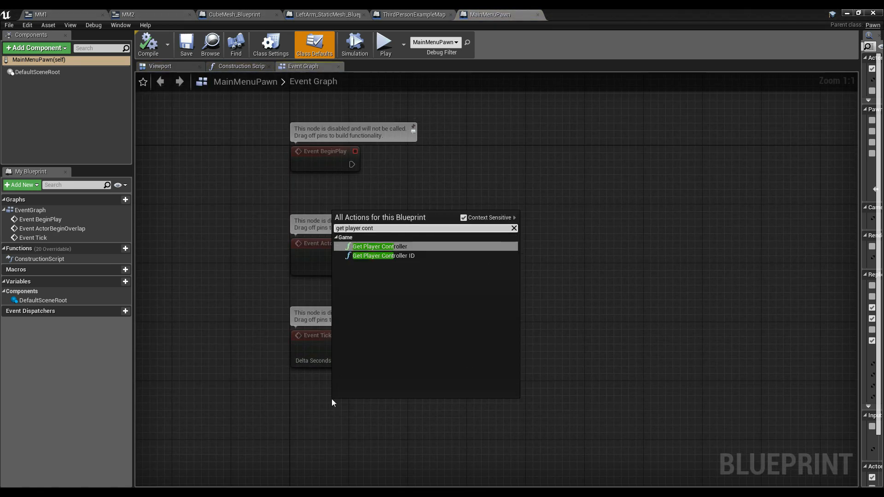
key(Return)
Add a Set Show Mouse Cursor node targeting the player controller, enable Show Mouse Cursor, and run it from Event Tick.
drag(438, 414, 491, 345)
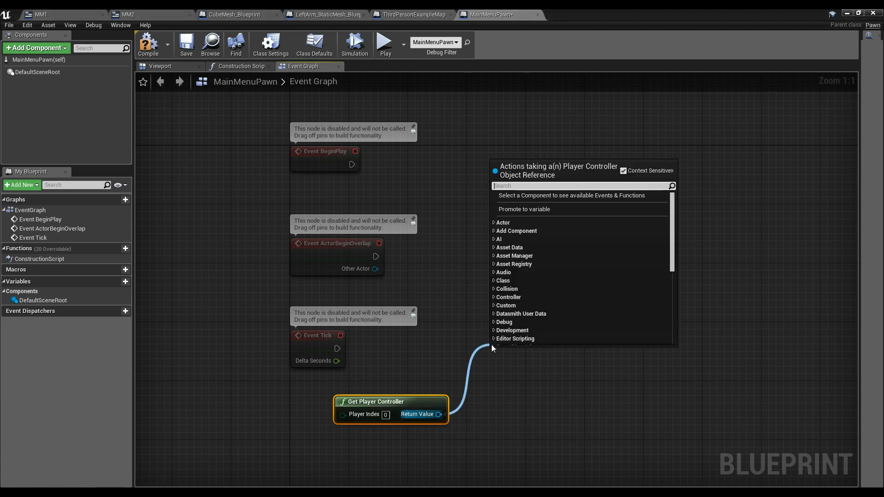
text(set mouse)
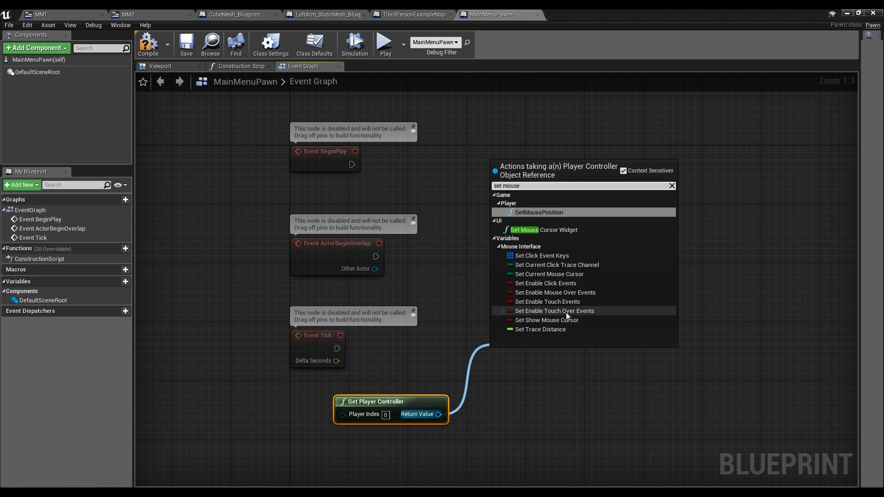
click(562, 320)
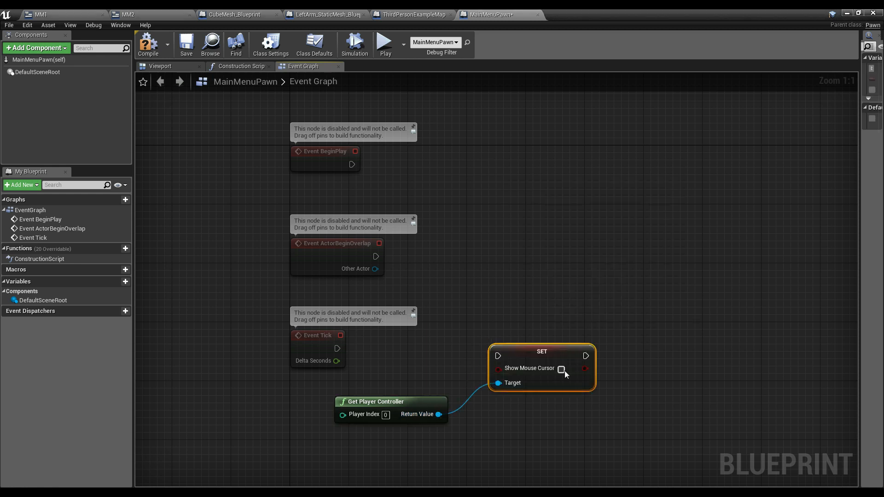
drag(337, 349, 498, 356)
key(q)
click(538, 307)
Move Get Player Controller up between Event Tick and the Set node, and compile and save MainMenuPawn.
click(149, 44)
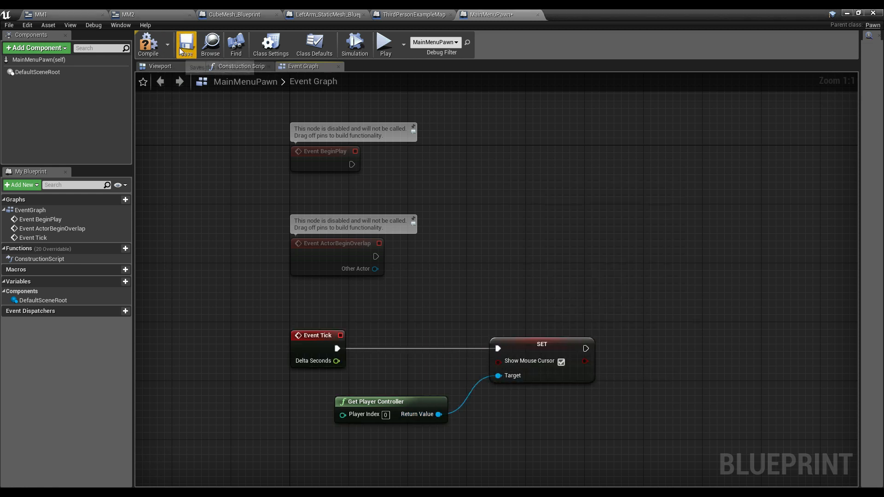
right_drag(461, 282, 420, 230)
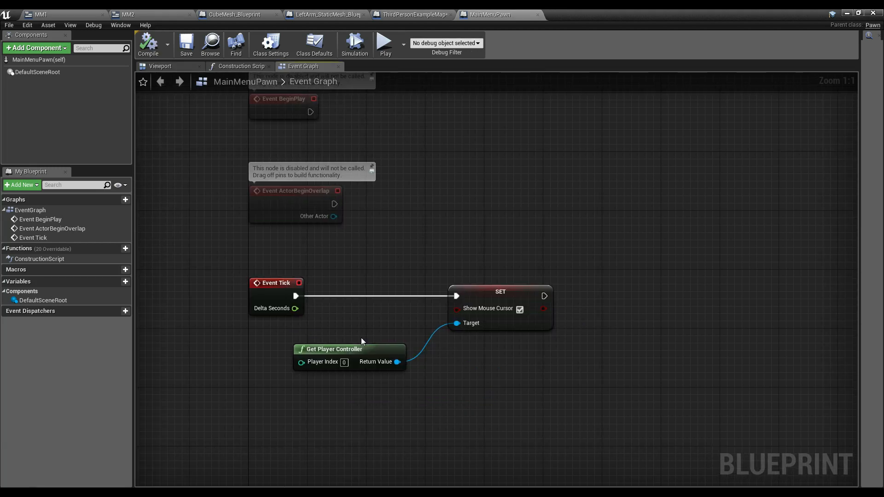
drag(366, 347, 390, 314)
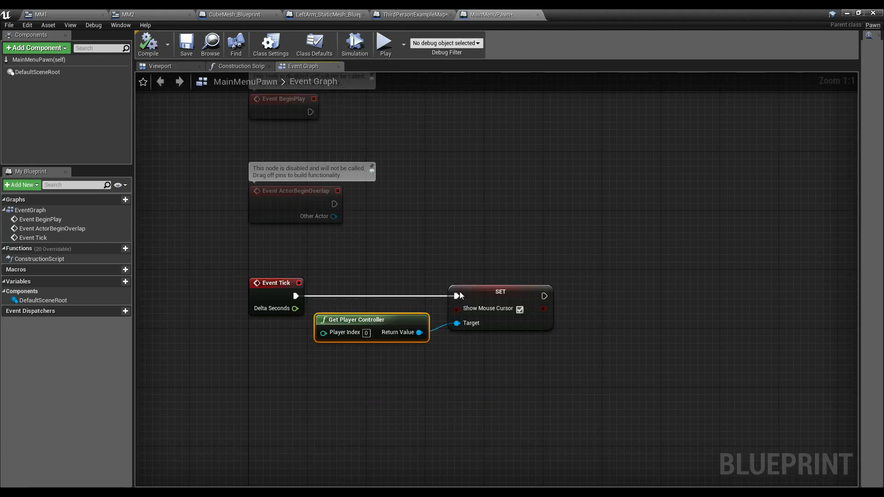
drag(234, 271, 570, 355)
click(614, 292)
click(188, 46)
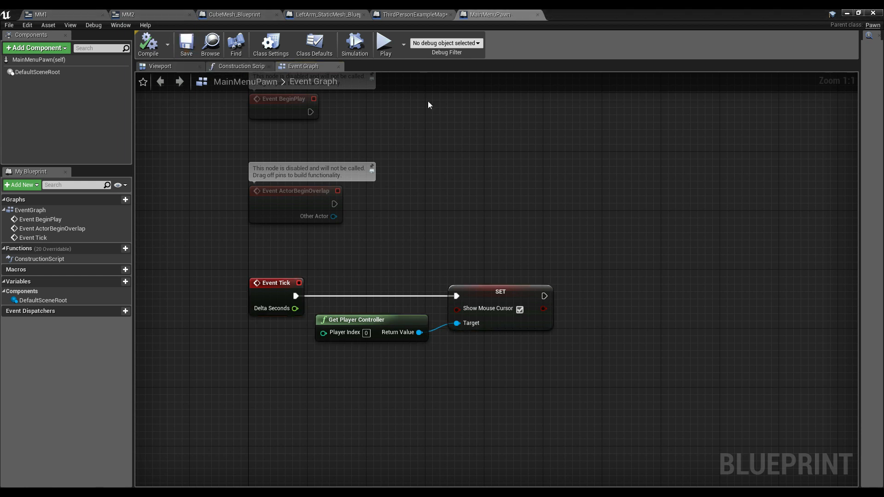
Play the level to check the mouse cursor over the Go to Menu2 button, and stop the simulation.
click(847, 12)
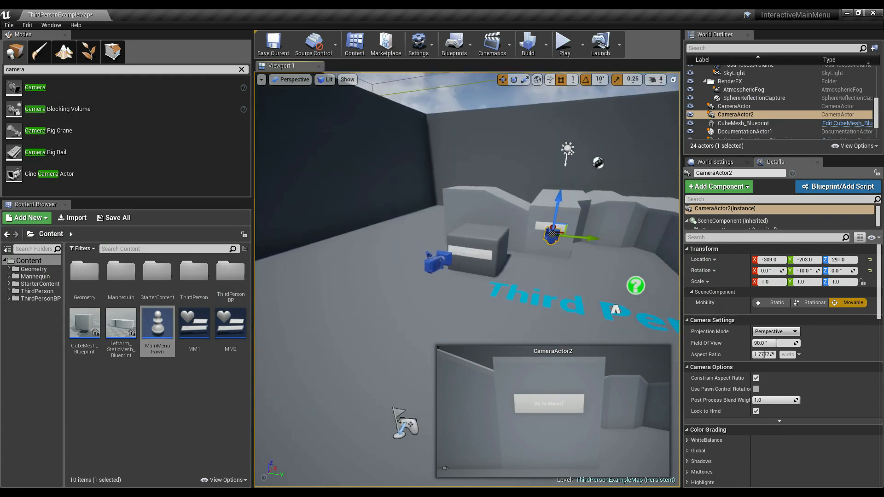
click(568, 55)
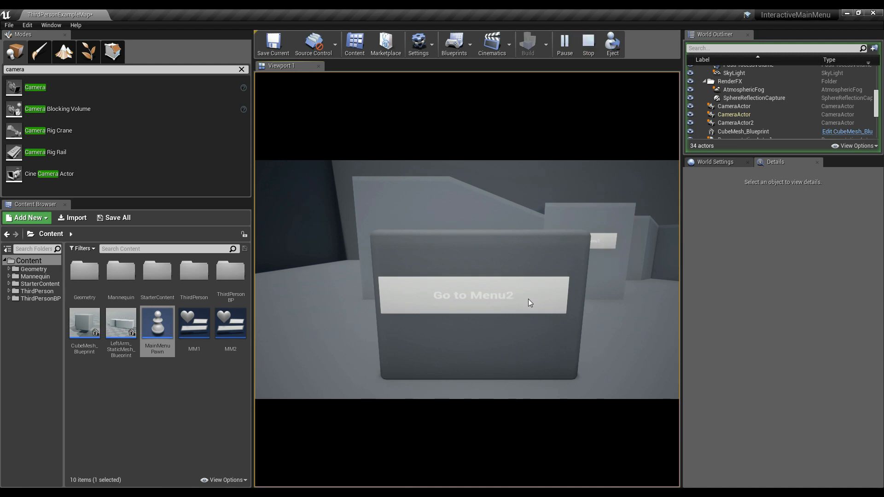
click(589, 46)
Enable Receive Hardware Input on the Widget component of CubeMesh_Blueprint.
mouse_move(170, 492)
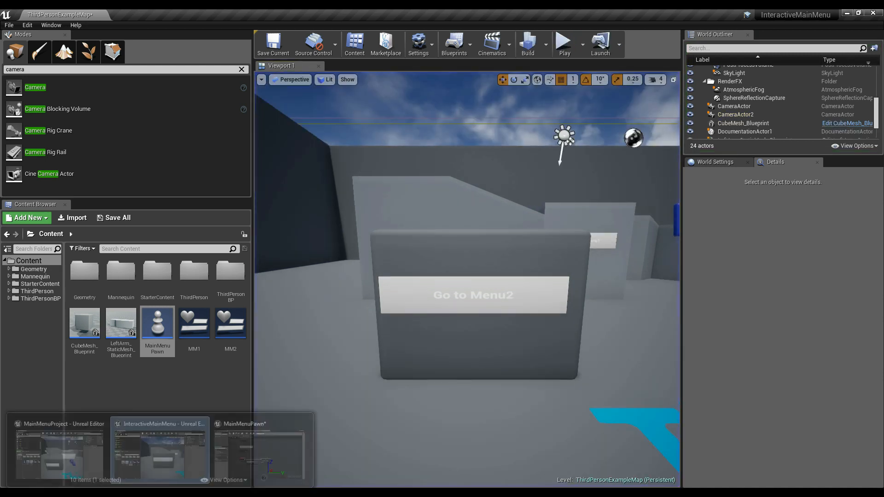
click(244, 455)
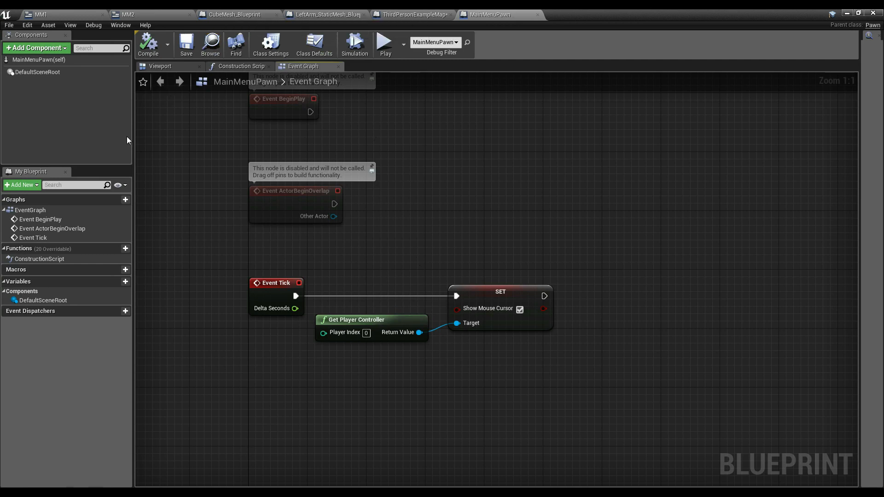
click(252, 15)
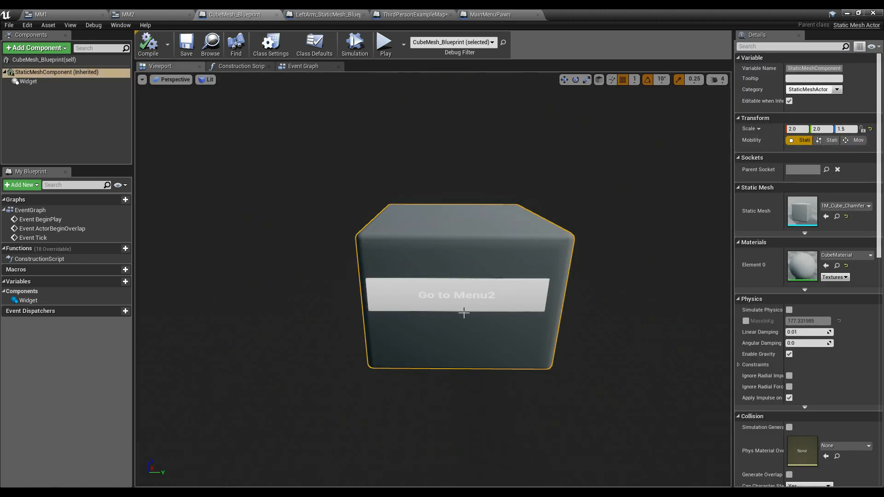
click(28, 81)
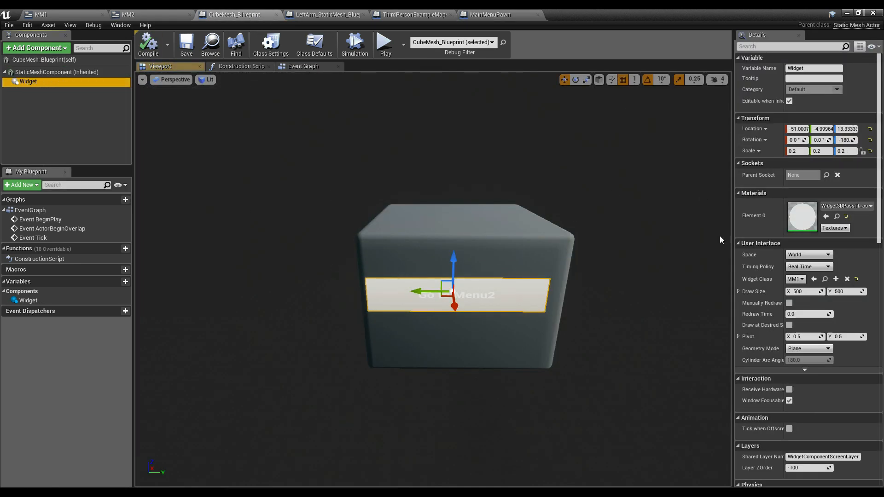
scroll(793, 292, down, 4)
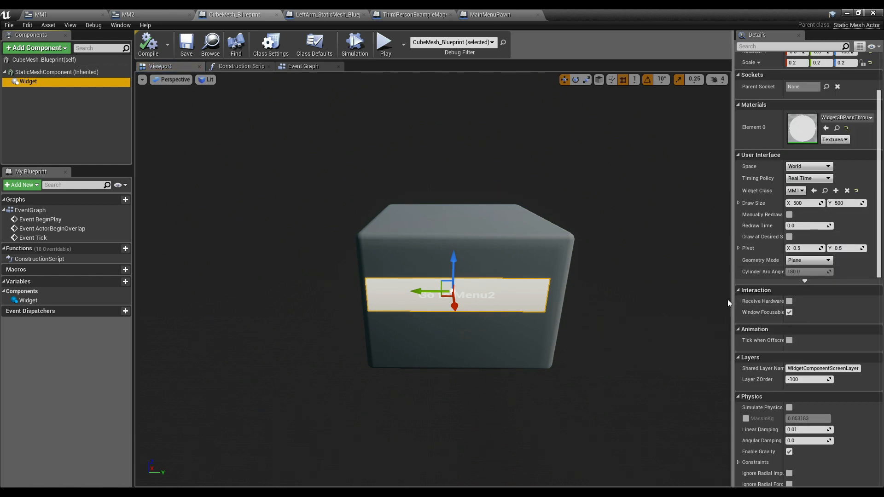
drag(726, 302, 686, 301)
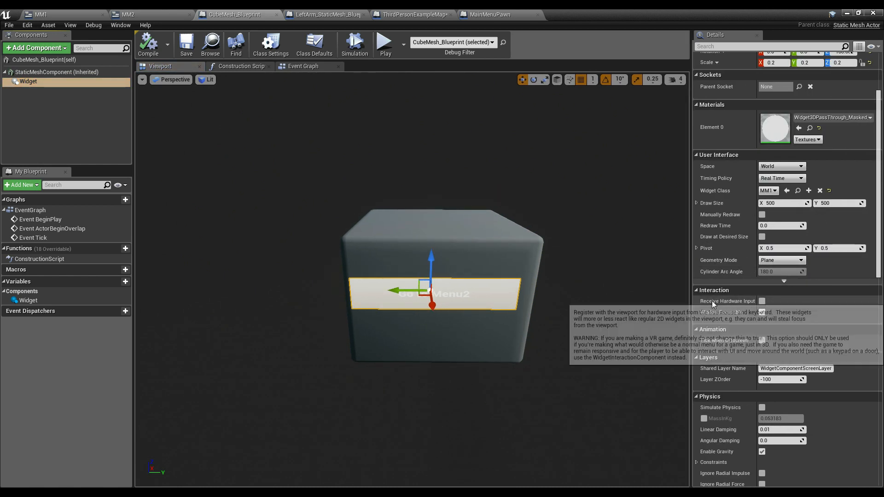
click(762, 301)
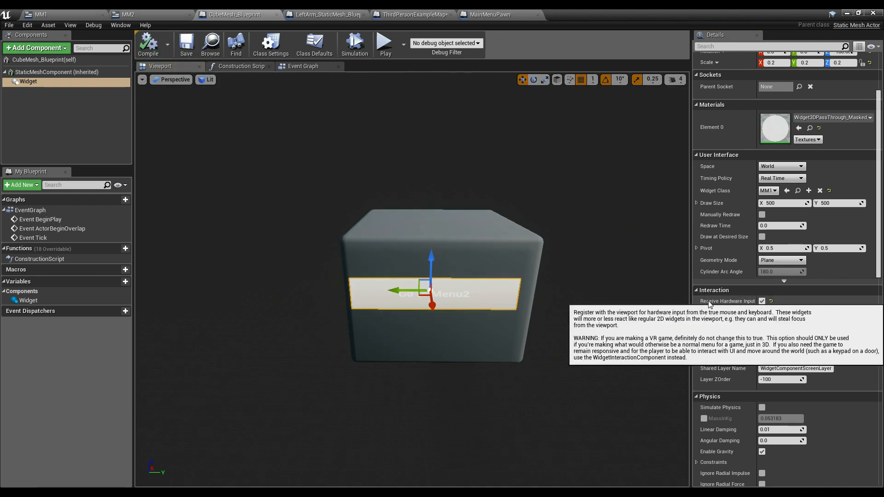
Enable Receive Hardware Input on the Widget component of LeftArm_StaticMesh_Blueprint, and save and compile the blueprint.
click(334, 14)
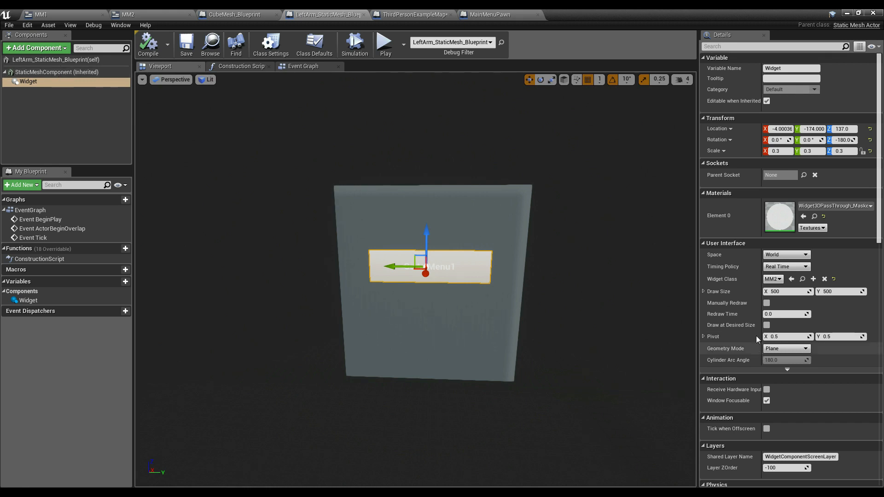
click(53, 84)
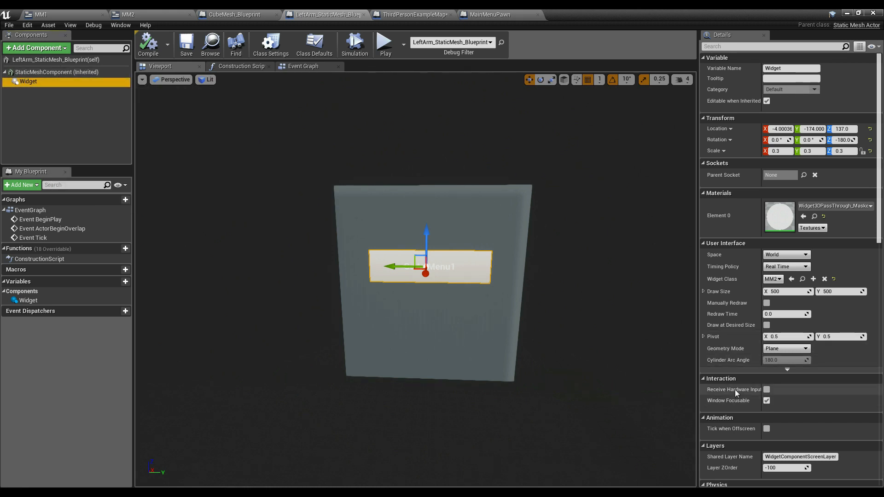
click(767, 389)
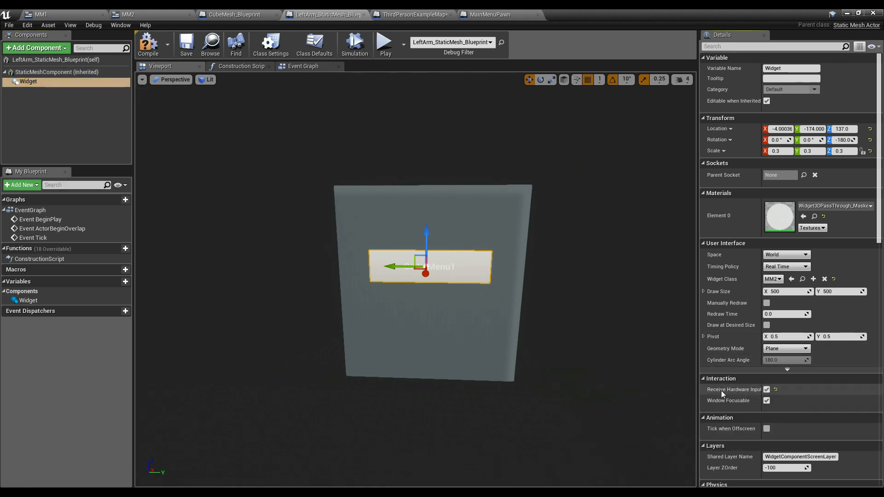
click(186, 46)
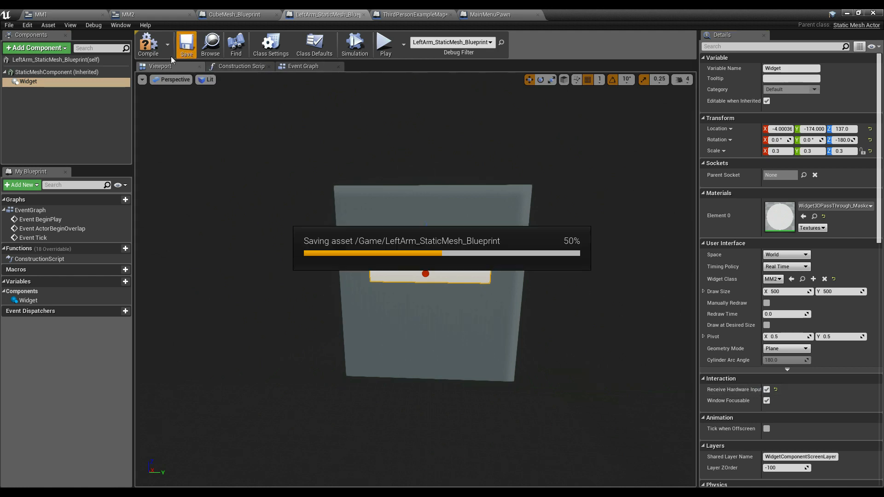
click(148, 45)
Play the level and test switching cameras twice with the Go to Menu2 and Go to Menu1 buttons, and stop the simulation.
click(849, 13)
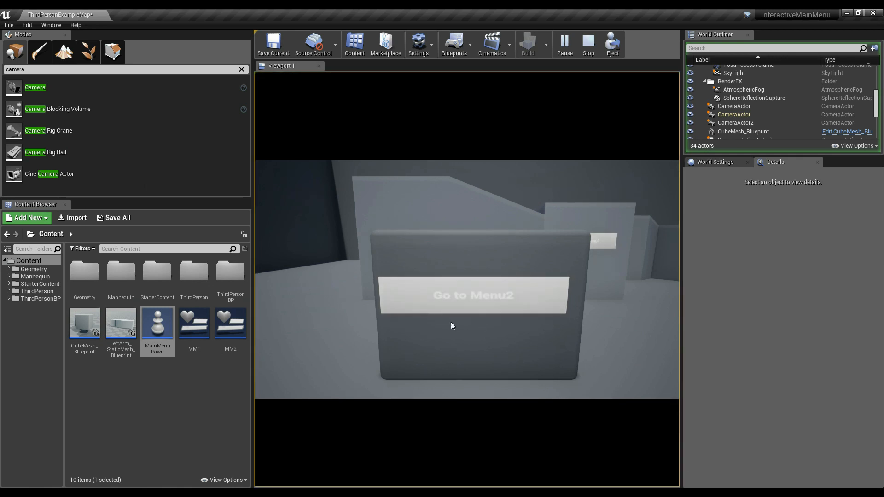
click(475, 305)
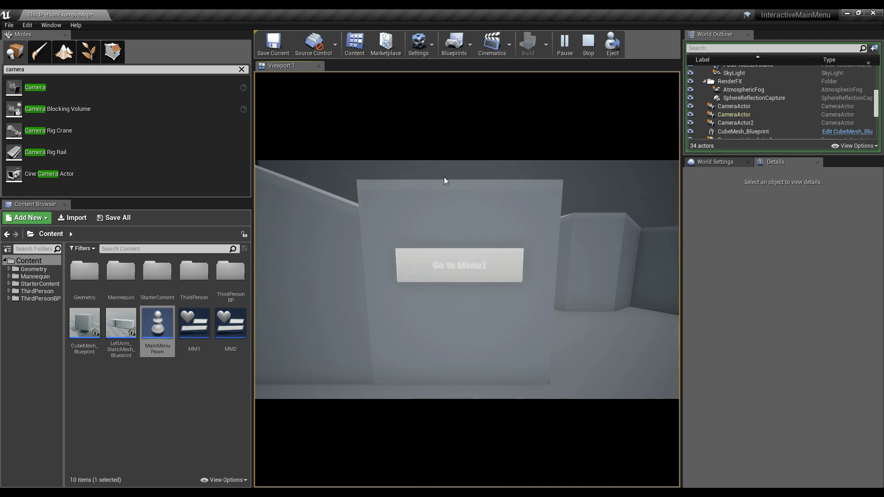
click(488, 267)
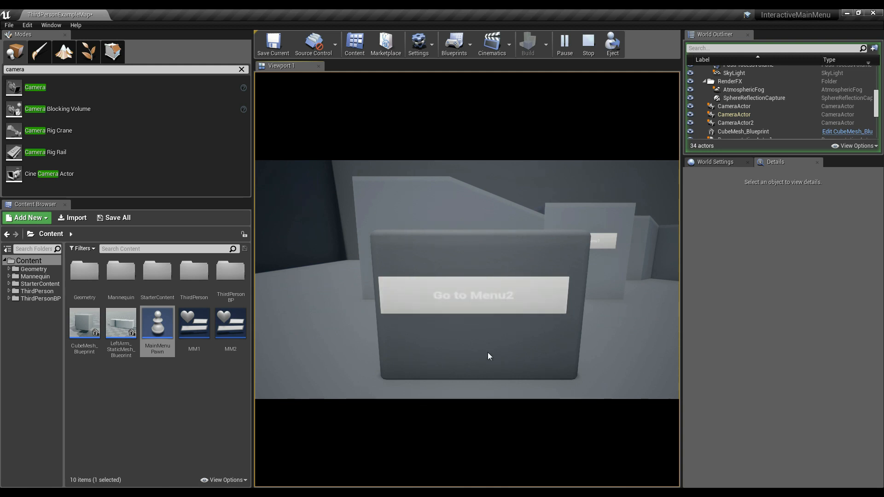
click(482, 298)
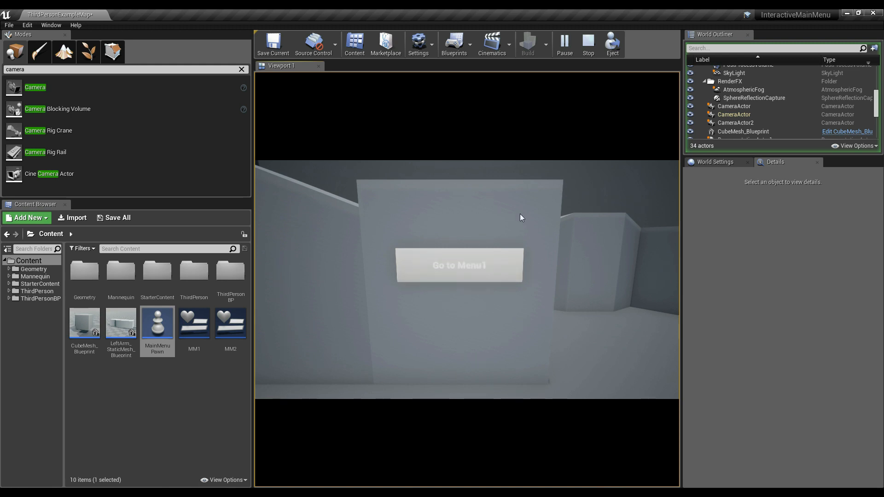
click(478, 270)
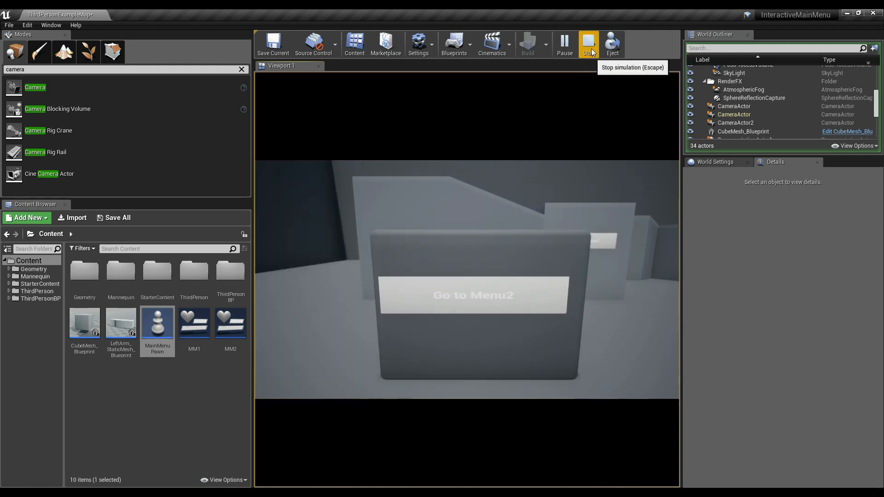
click(589, 46)
Open the blueprint of the cube holding the Go to Menu2 button and add a Spot Light component under its StaticMeshComponent.
click(444, 355)
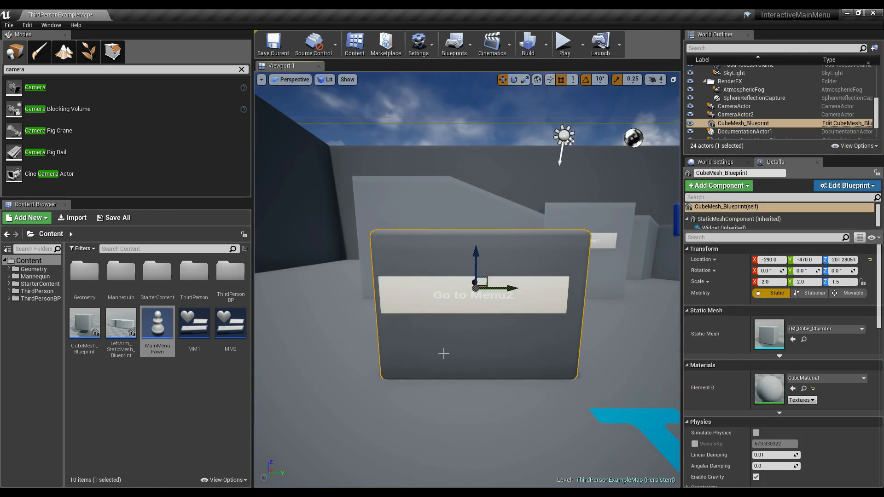
key(f)
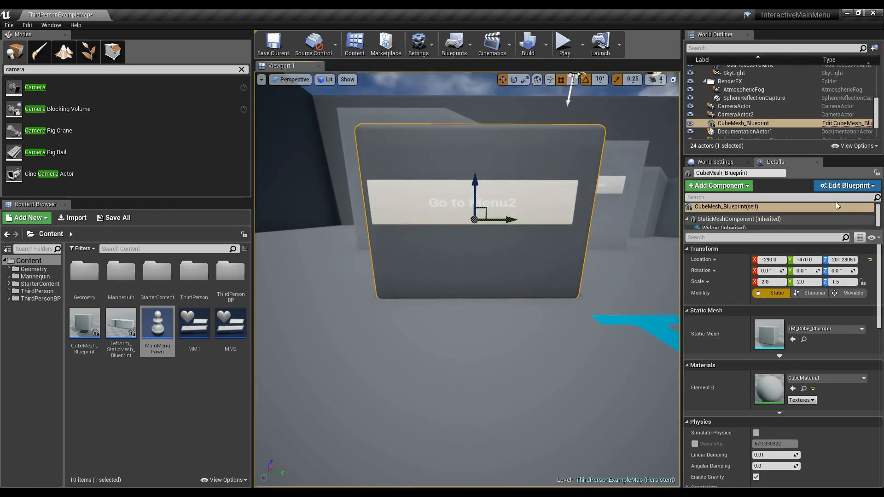
click(847, 186)
click(817, 201)
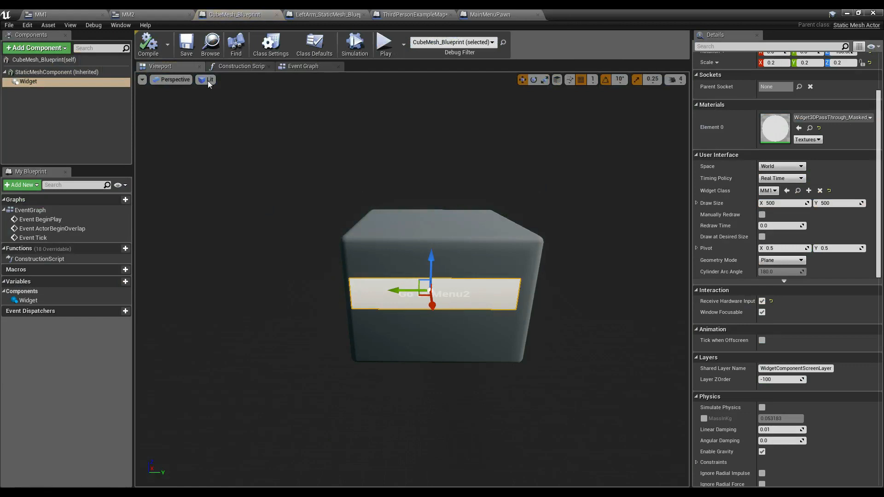
click(51, 72)
click(39, 49)
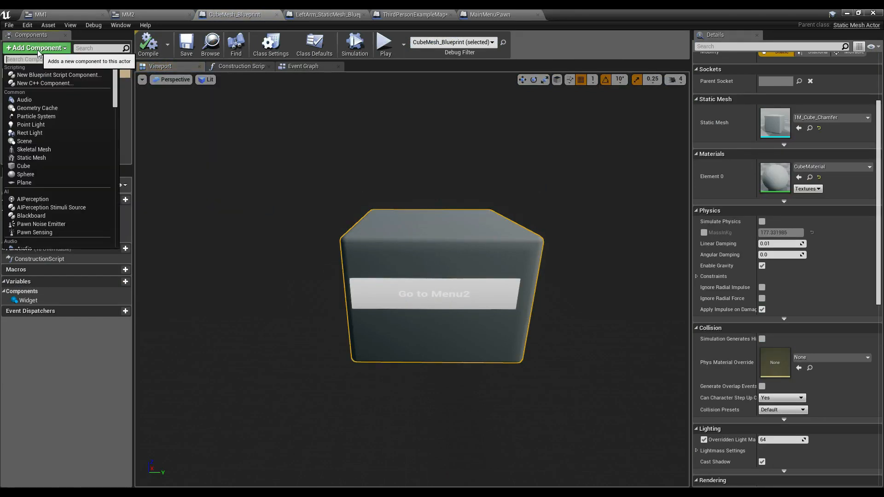
text(light)
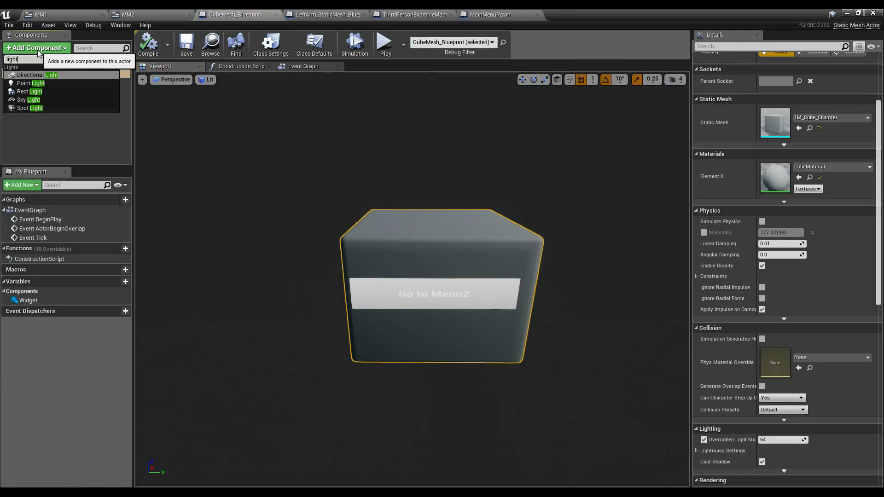
click(50, 108)
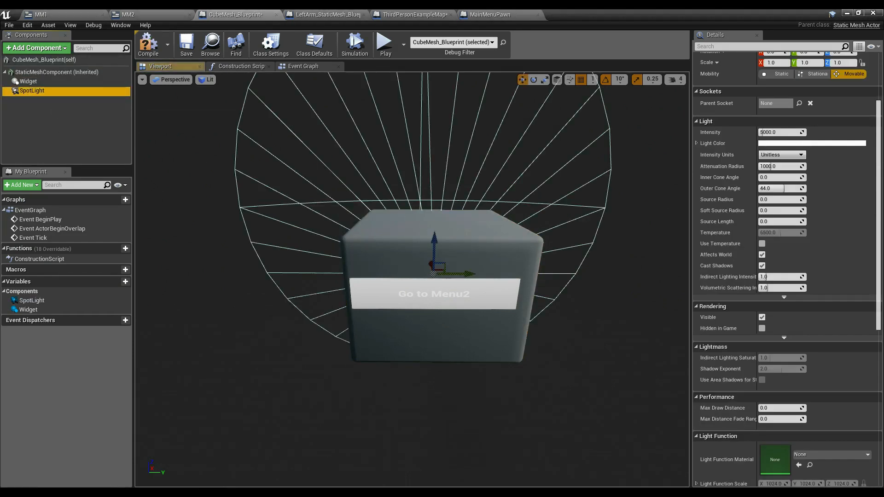
Move the spot light in front of and above the cube and rotate it to shine down on the face with the button.
key(a)
right_drag(330, 207, 503, 207)
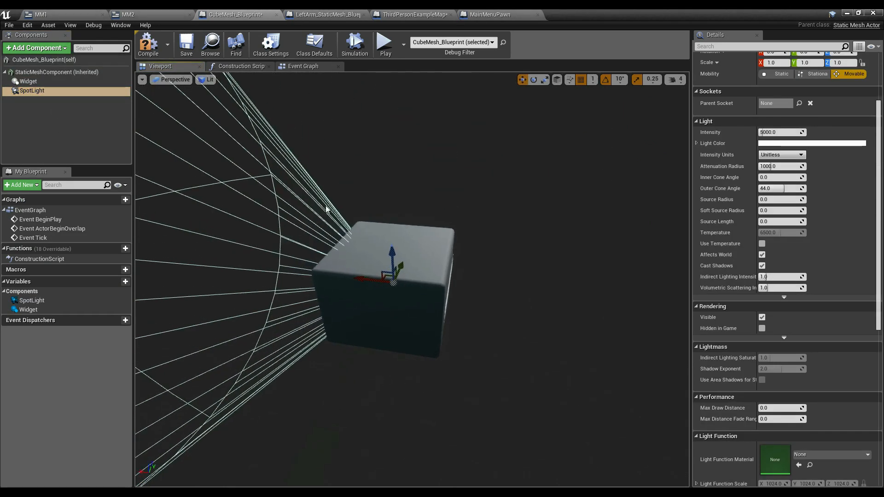
drag(367, 280, 579, 299)
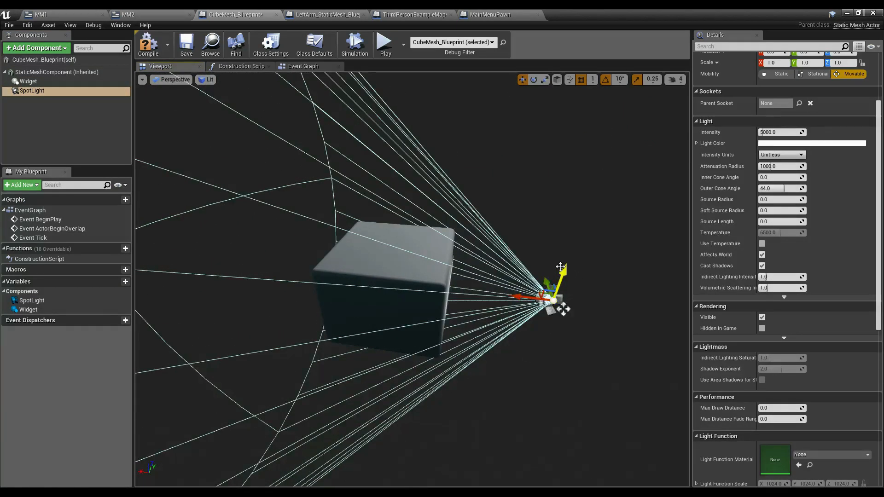
drag(561, 267, 604, 202)
key(e)
right_drag(539, 205, 437, 191)
key(w)
drag(467, 192, 440, 190)
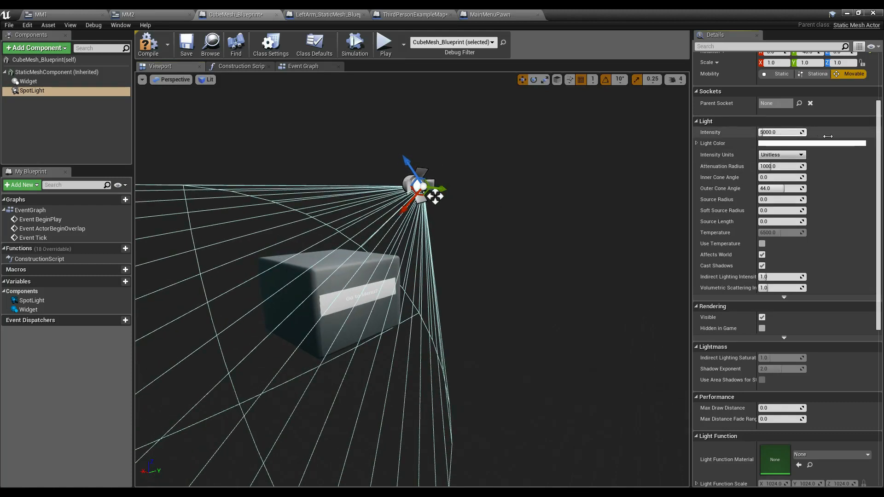
Set the spot light's intensity to 20000.
drag(832, 137, 866, 137)
drag(778, 132, 771, 132)
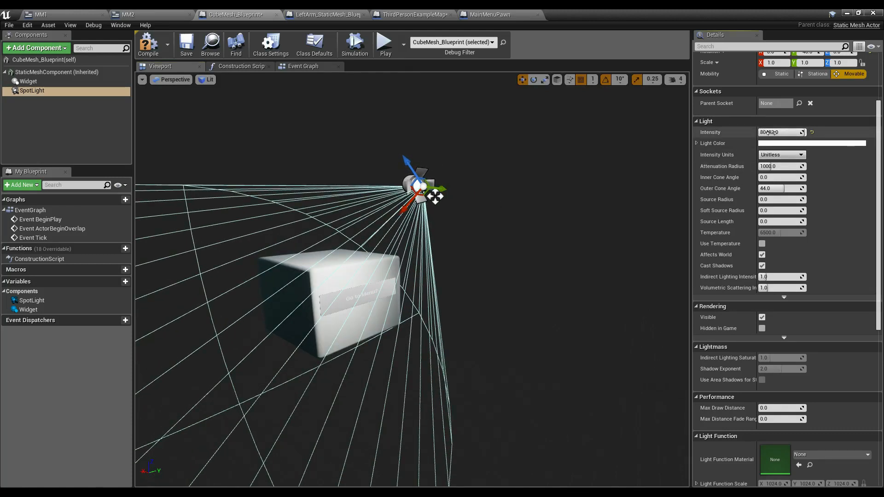
click(788, 133)
text(2000)
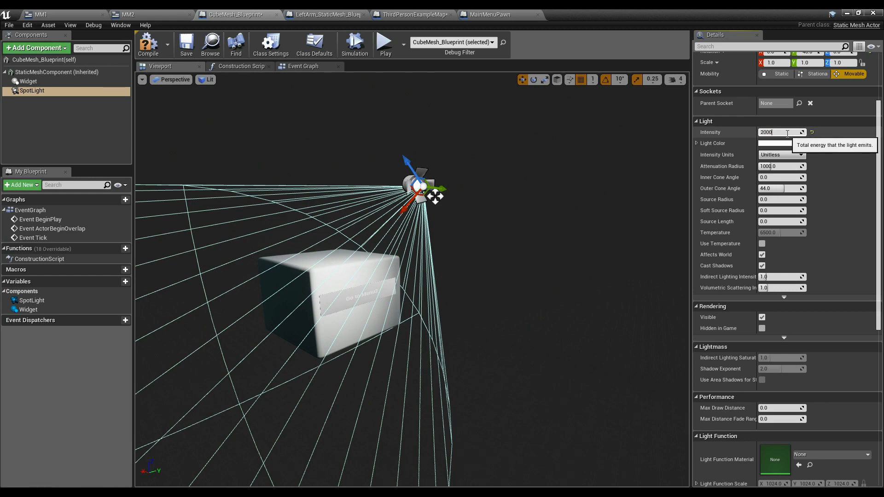
text(0)
key(Return)
Lower the spot light closer to the top of the cube, shift it slightly sideways, and compile the blueprint.
right_drag(491, 213, 491, 187)
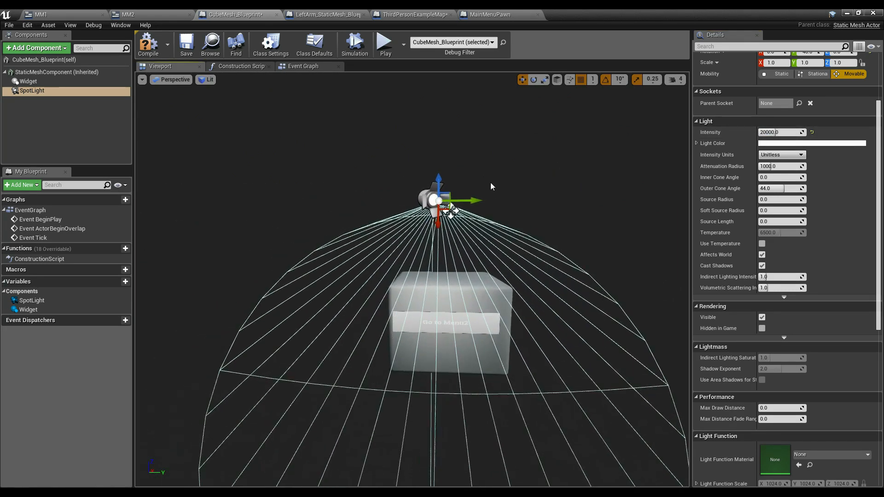
drag(438, 177, 494, 236)
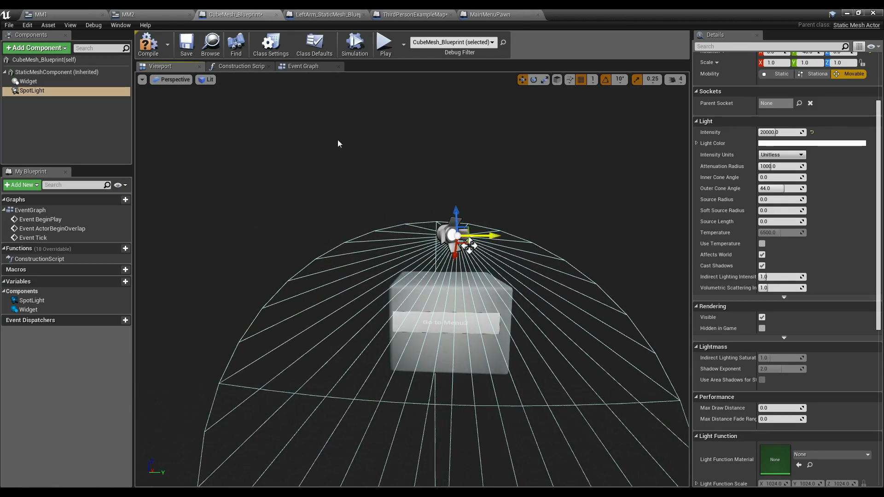
click(154, 49)
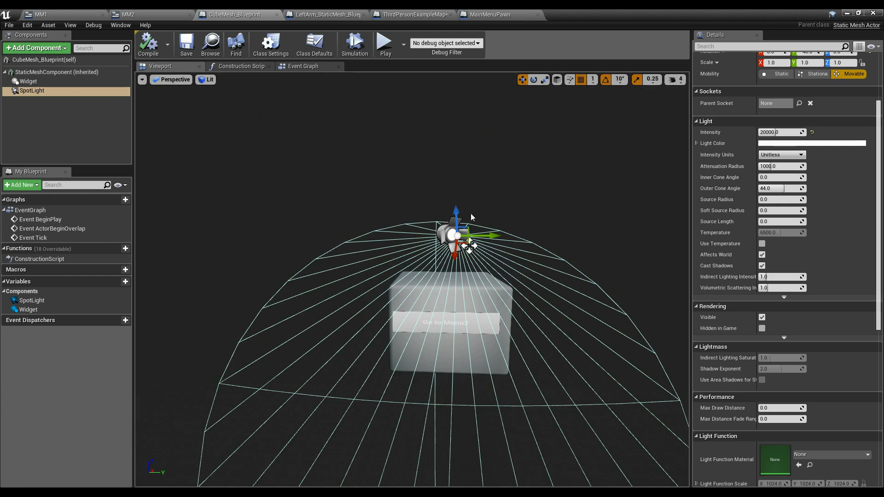
Add a new variable named HighlightLight to the MM1 widget blueprint.
click(78, 14)
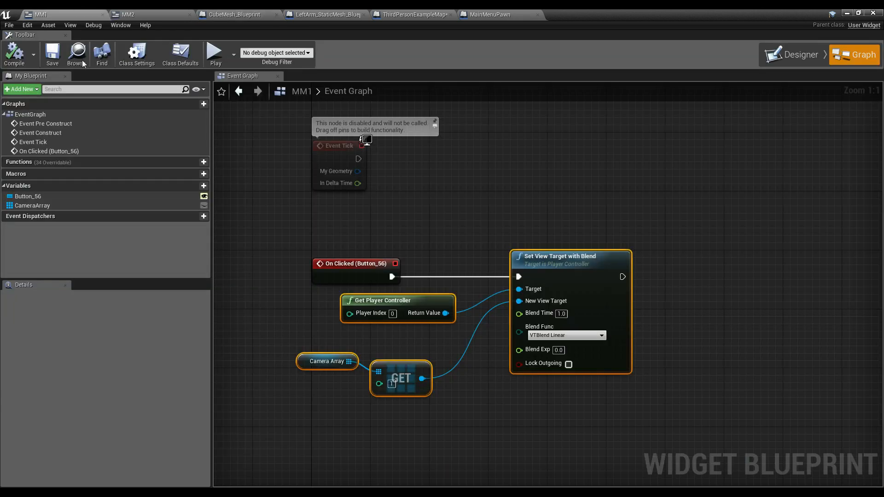
click(194, 186)
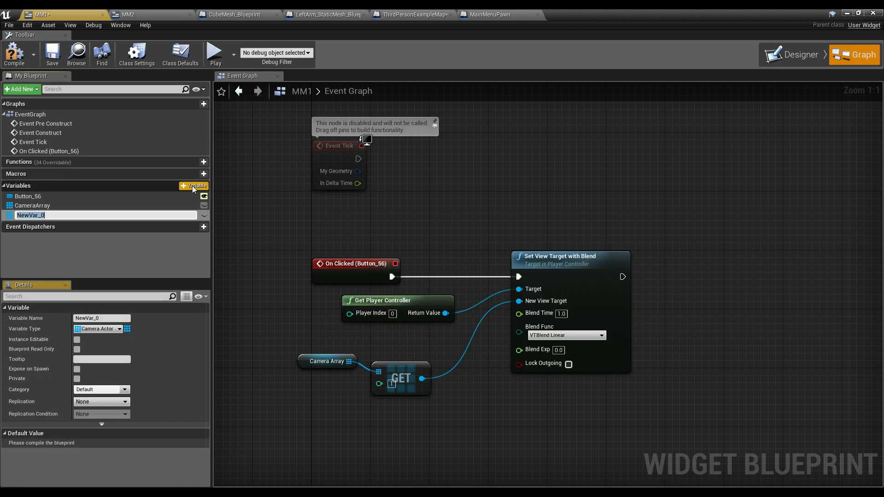
text(Hi)
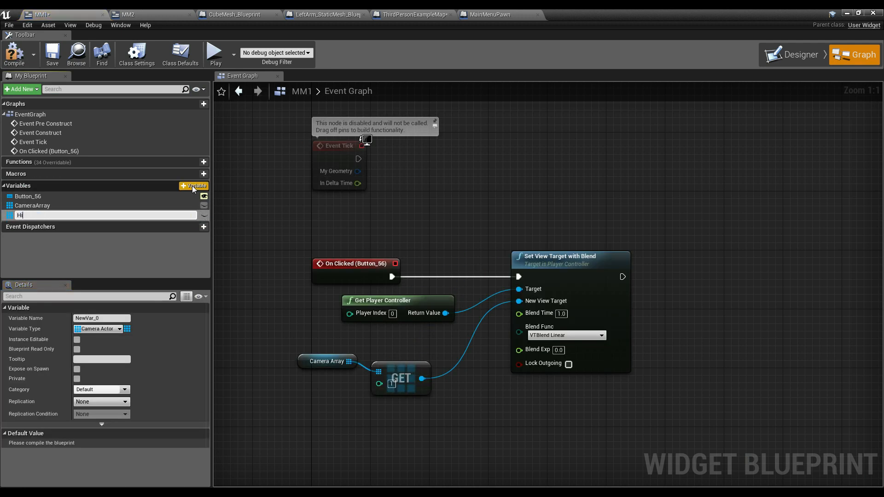
text(ghlightLight)
key(Return)
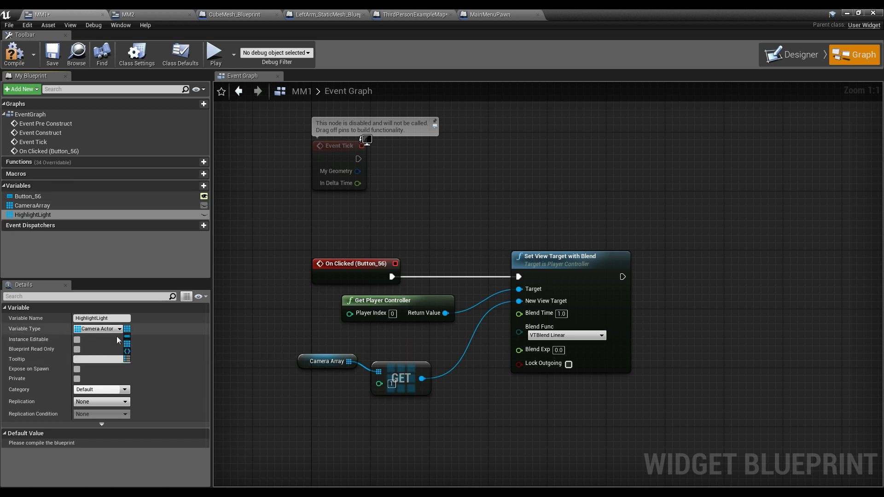
Make HighlightLight a single variable of type Spot Light Component object reference, and save and compile MM1.
click(127, 340)
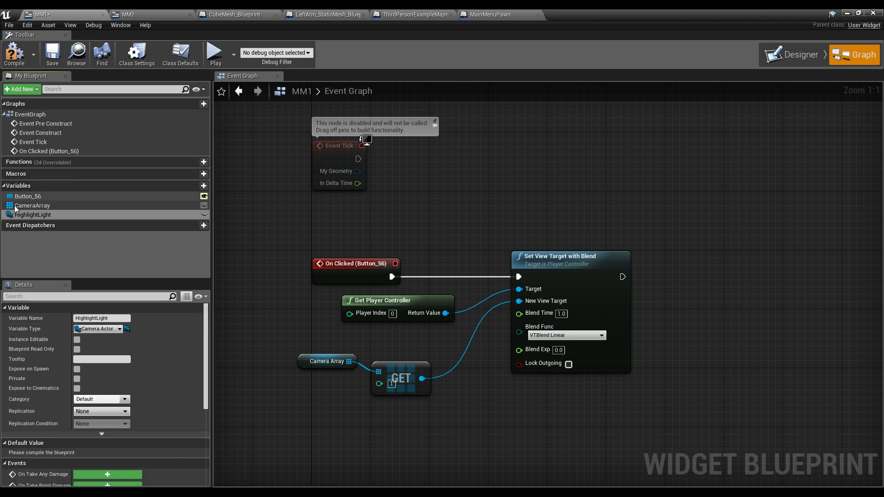
click(101, 330)
text(spotl)
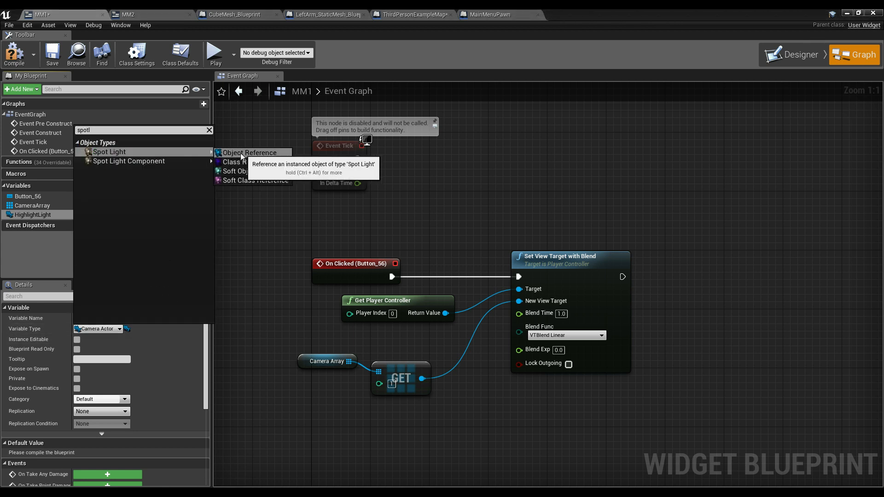
mouse_move(183, 165)
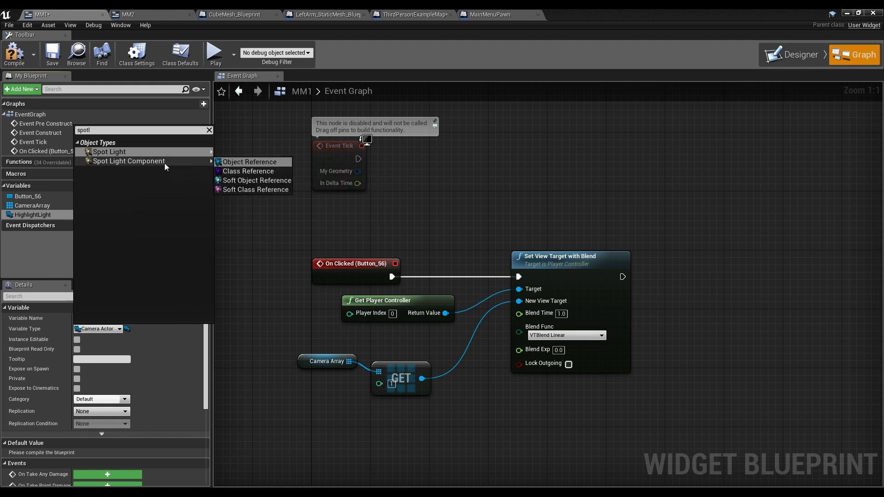
click(248, 161)
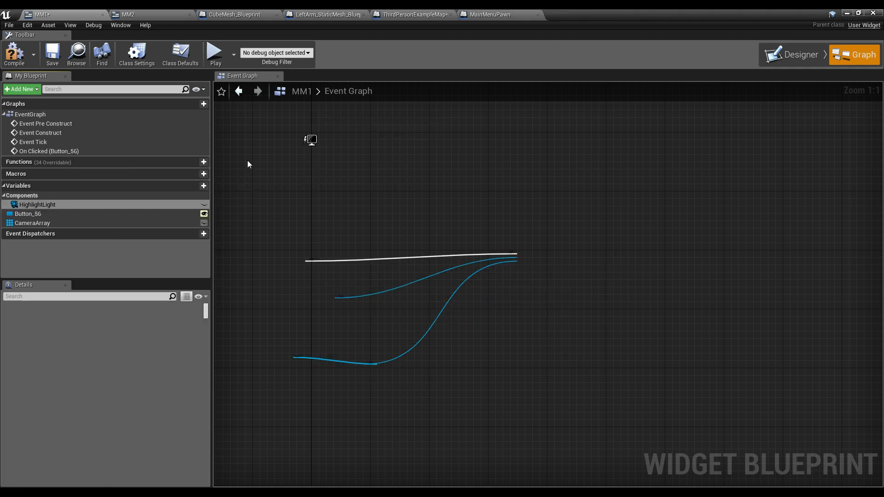
click(52, 53)
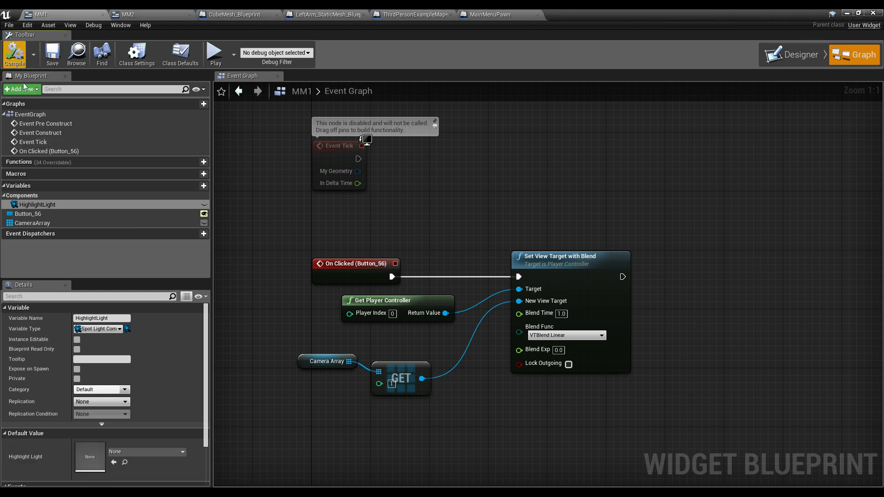
In the event graph of CubeMesh_Blueprint, add a Widget component reference and connect it to a Get User Widget Object node.
click(237, 16)
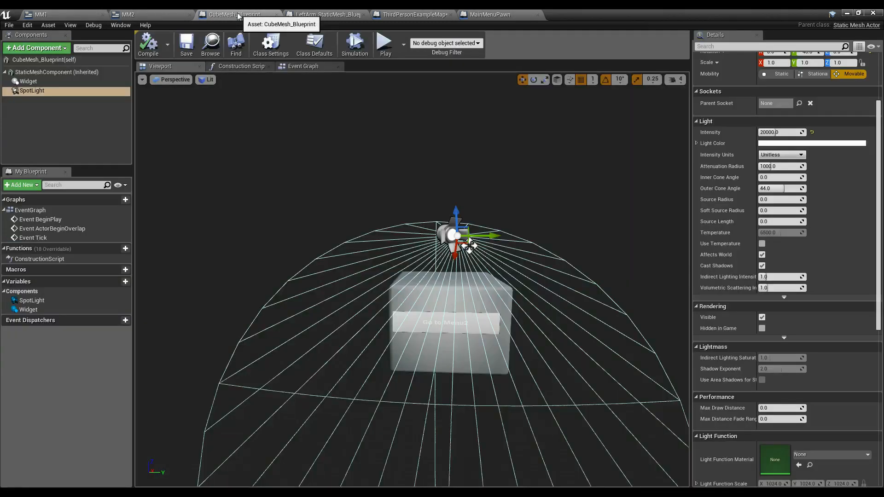
click(306, 66)
right_drag(474, 285, 444, 221)
right_drag(286, 188, 254, 347)
drag(296, 237, 524, 245)
right_drag(535, 261, 266, 211)
drag(27, 81, 323, 258)
text(get widget)
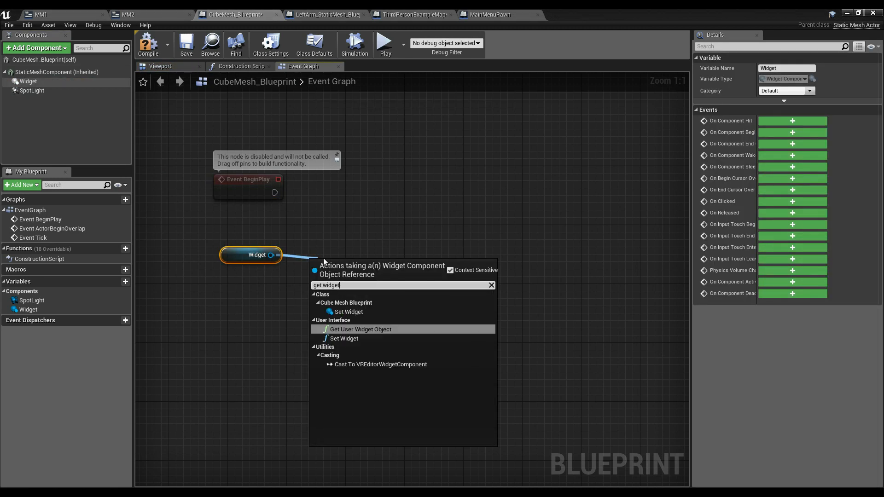
click(360, 329)
Cast the user widget object to MM1, run the cast from Event BeginPlay, and straighten the connection.
drag(357, 239, 421, 189)
text(cast)
click(479, 265)
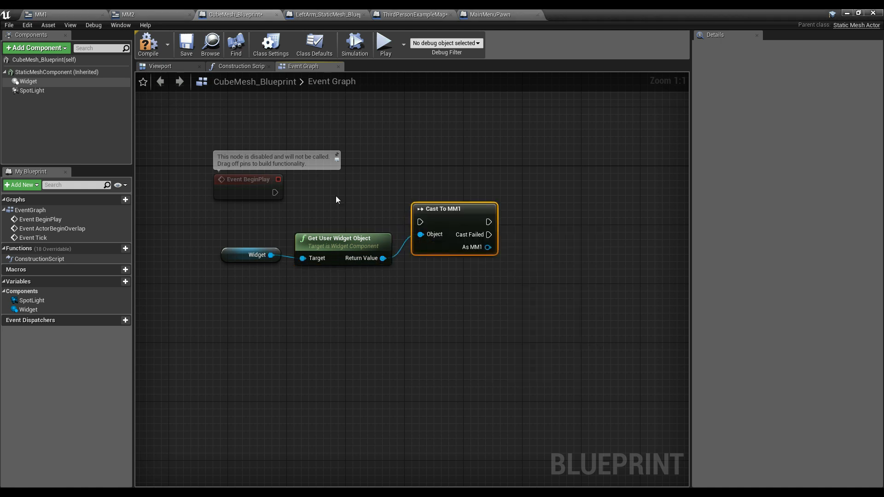
drag(275, 192, 421, 222)
key(q)
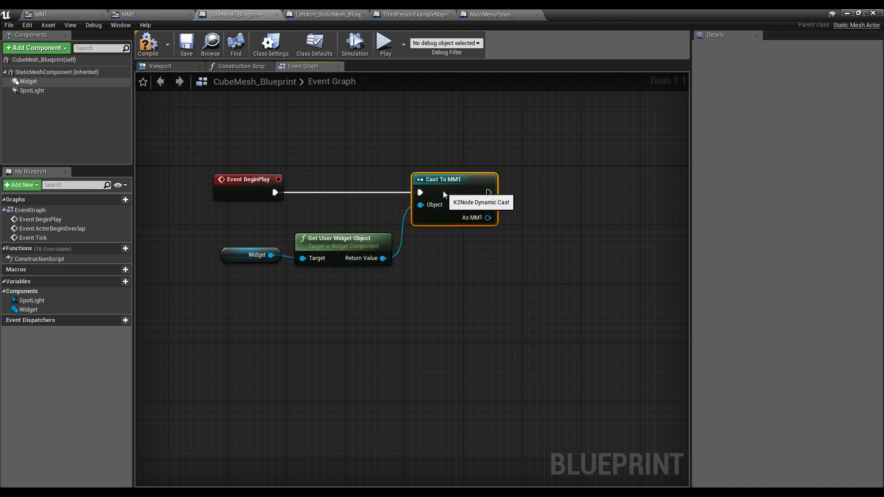
Add a Set Highlight Light node from the As MM1 output and connect it to the cast's execution output.
drag(487, 217, 533, 221)
text(s)
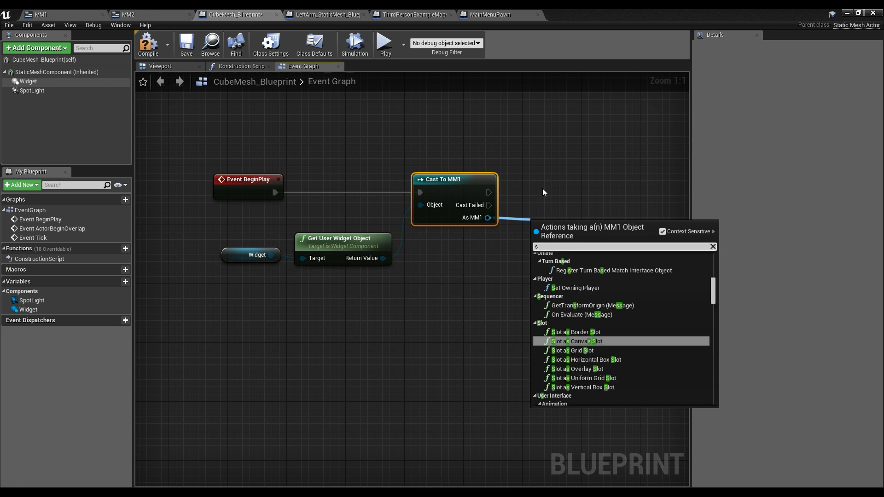
text(et high)
key(Return)
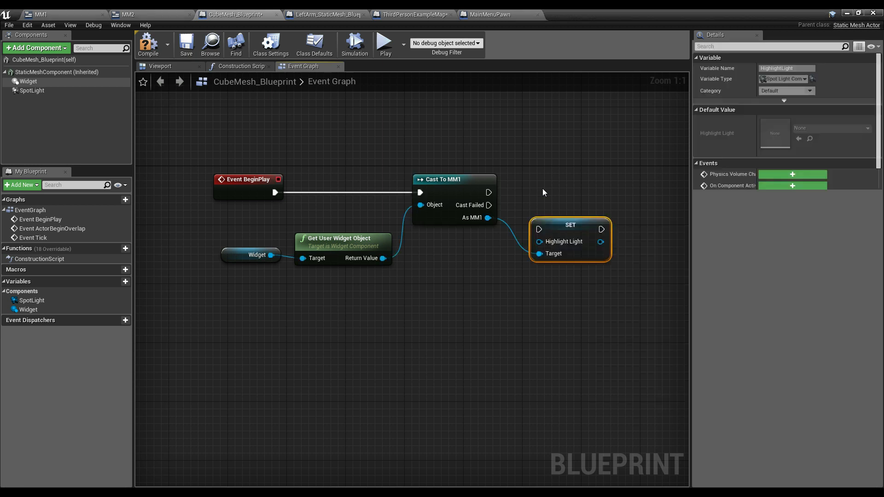
drag(559, 219, 559, 190)
drag(488, 193, 582, 195)
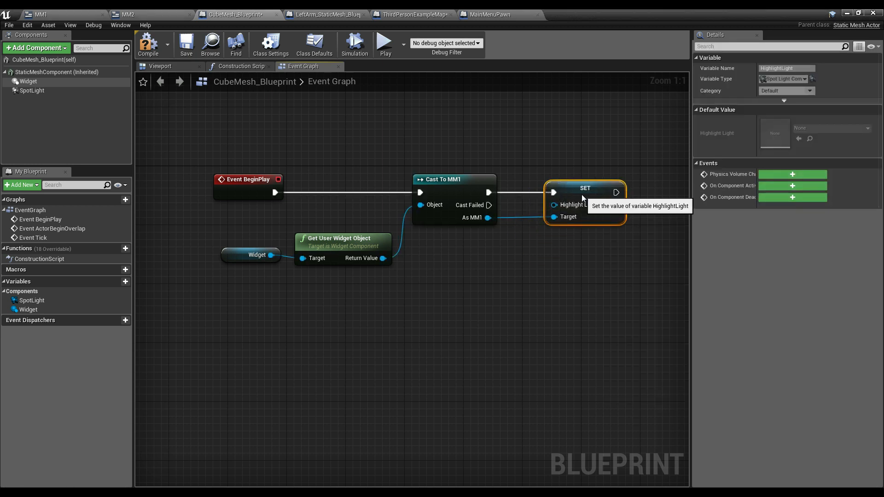
Connect the SpotLight component to the Highlight Light input of the Set node, and save and compile the blueprint.
drag(52, 92, 554, 205)
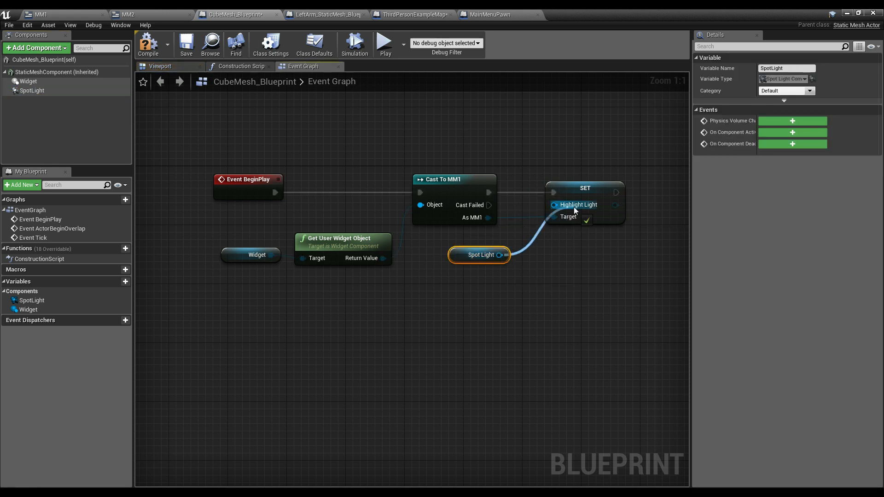
right_drag(597, 134, 519, 147)
click(187, 49)
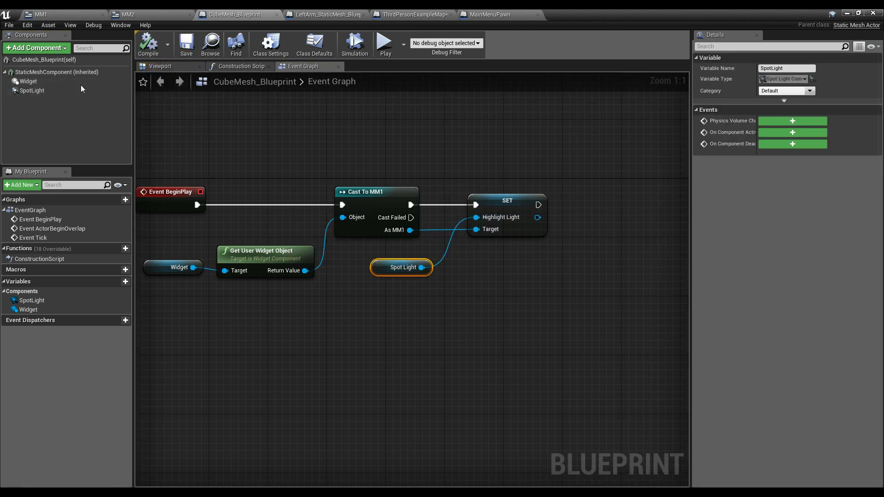
Add an On Hovered event for the Go to Menu2 button in the MM1 widget.
click(65, 15)
click(793, 54)
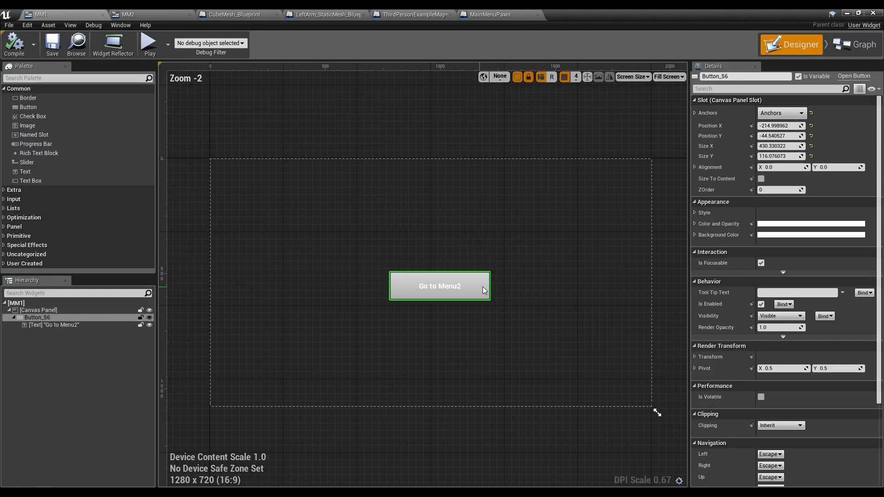
scroll(783, 369, down, 3)
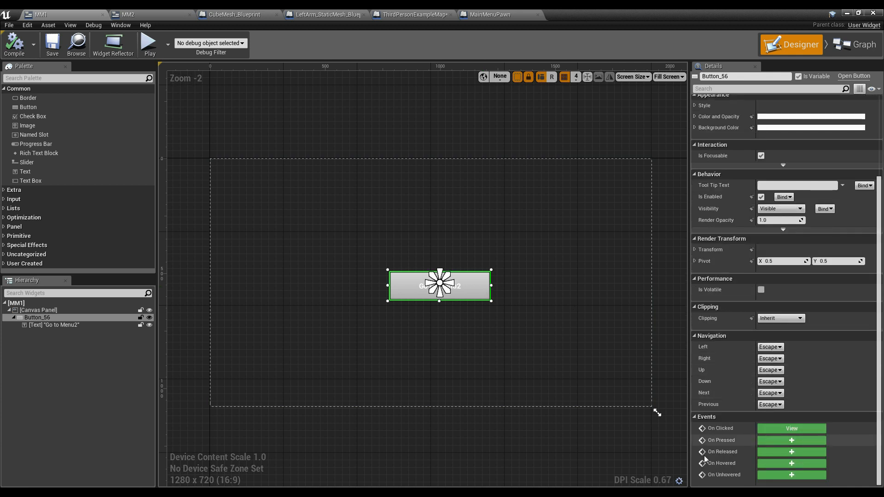
click(767, 463)
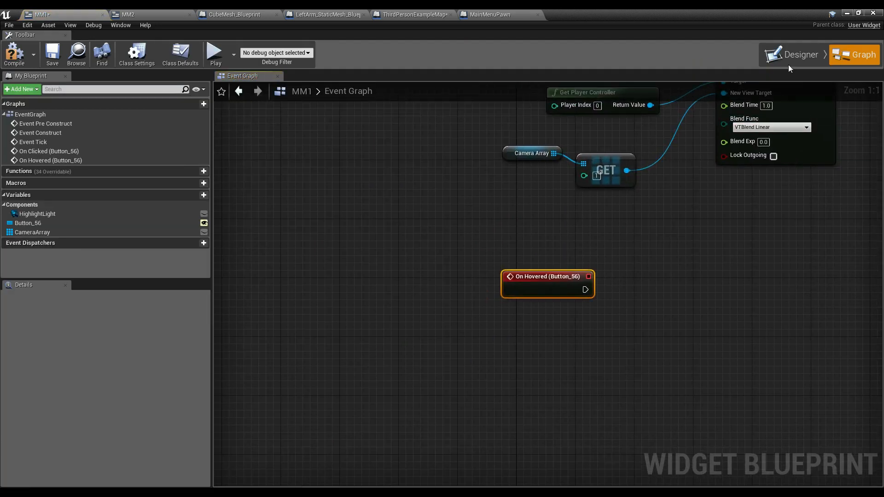
Add an On Unhovered event for the Go to Menu2 button.
click(791, 46)
scroll(780, 411, down, 5)
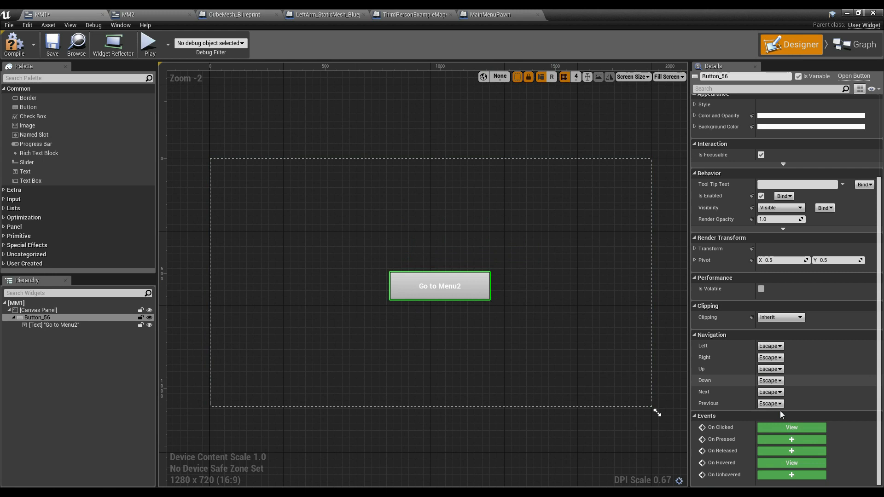
click(789, 474)
right_drag(684, 195, 465, 229)
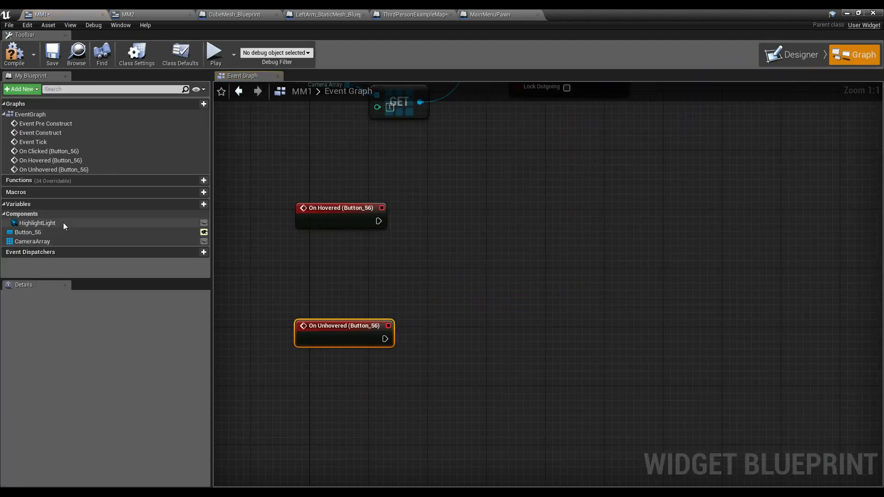
Add a Set Intensity node targeting HighlightLight and run it from the On Hovered event.
drag(63, 223, 431, 246)
click(353, 281)
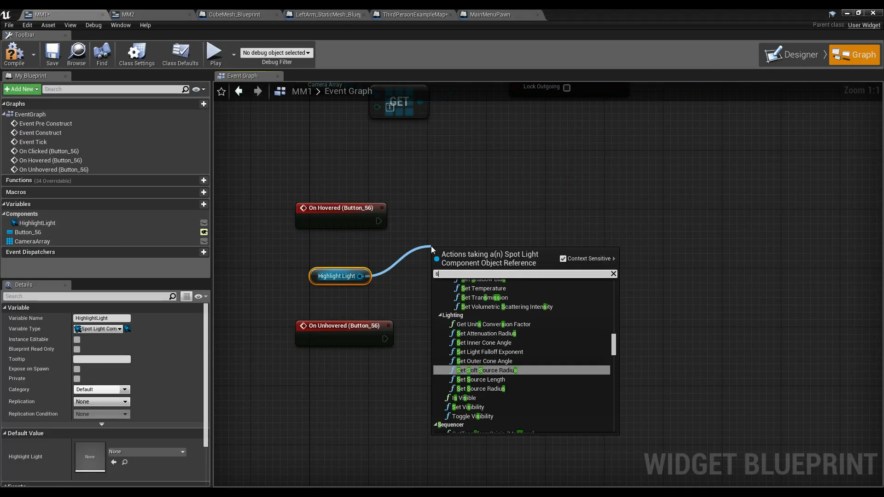
text(set inten)
key(Return)
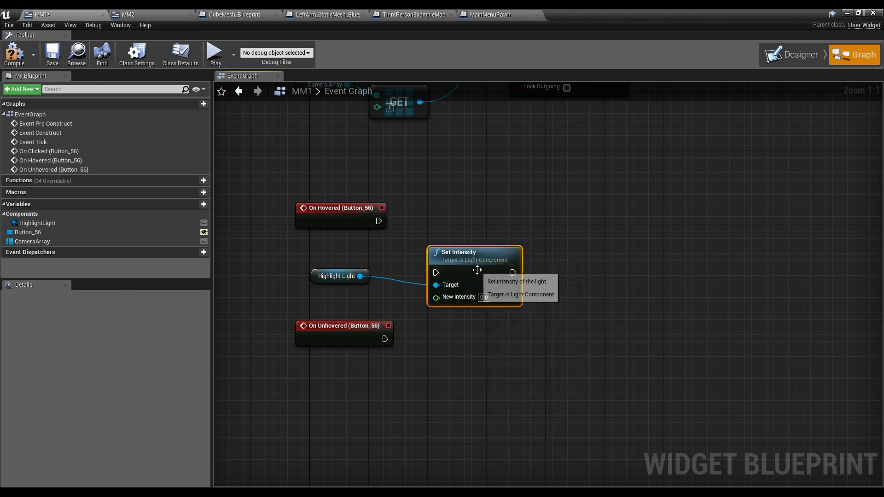
drag(478, 272, 499, 228)
drag(379, 221, 458, 229)
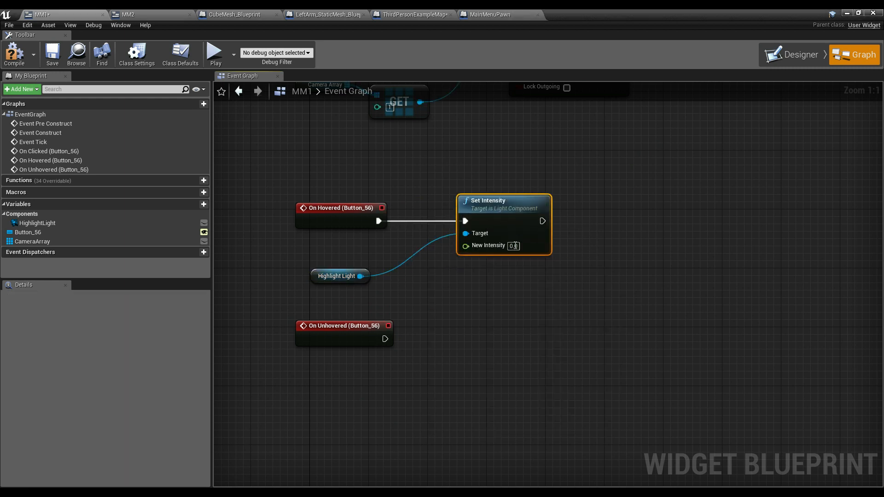
Set New Intensity on the hover event's Set Intensity node to 20000.0.
drag(512, 218, 519, 210)
key(BackSpace)
key(BackSpace)
key(BackSpace)
text(20000.0)
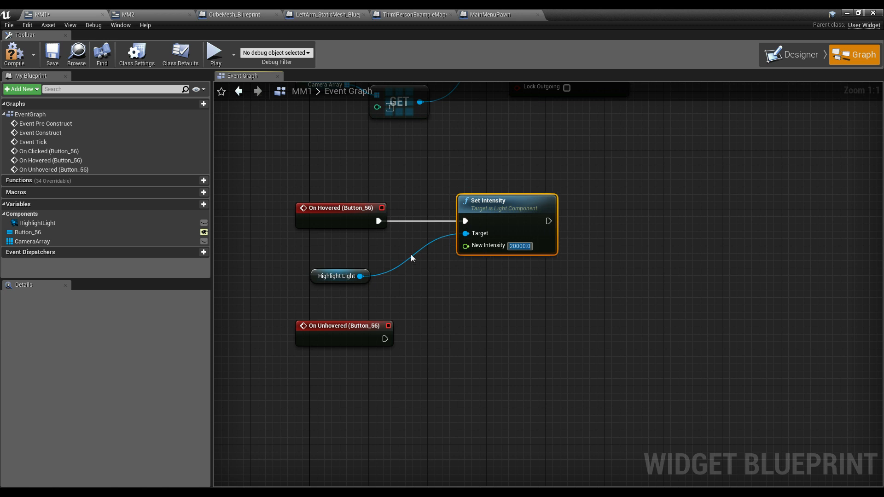
Add a second Set Intensity node targeting Highlight Light, run it from the On Unhovered event with intensity 0.0, and save MM1.
drag(362, 277, 463, 349)
text(set in)
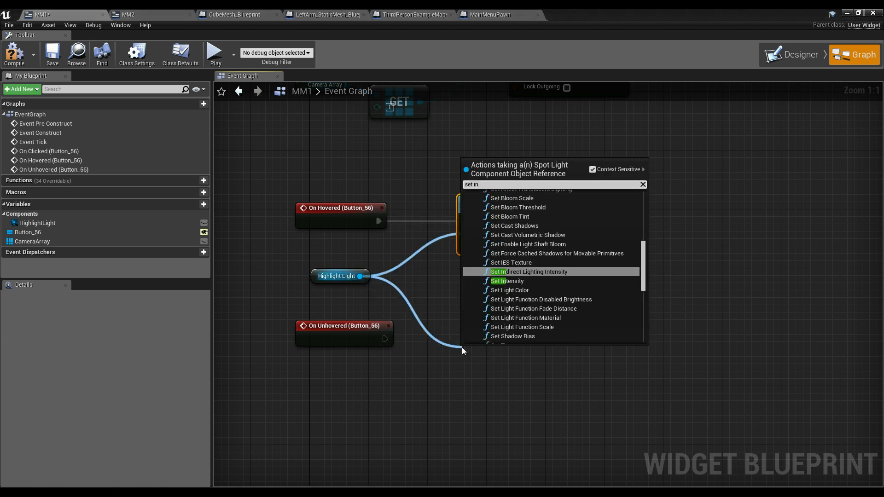
key(Down)
key(Return)
drag(385, 339, 492, 342)
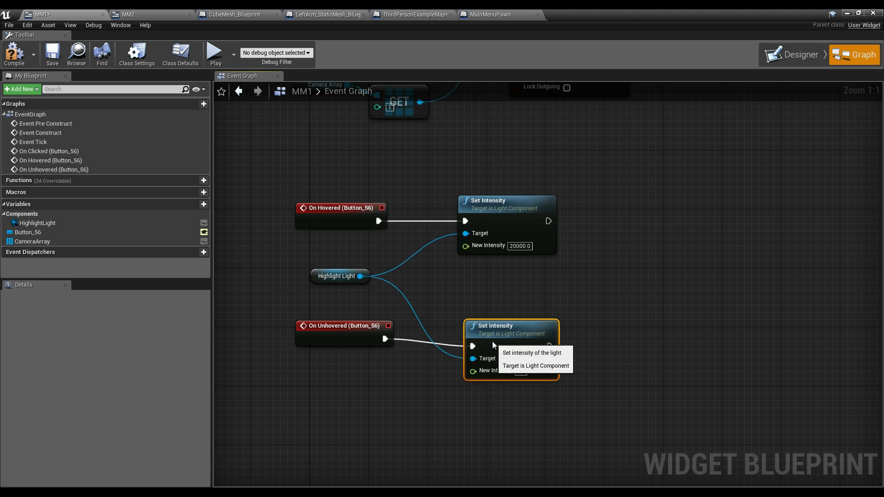
click(53, 54)
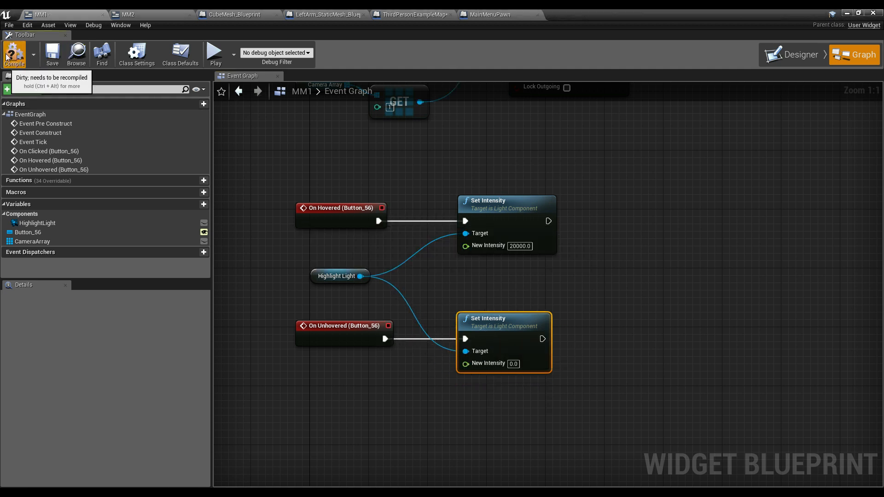
Set the SpotLight component's Intensity to 0.0 in CubeMesh_Blueprint, then save and compile the blueprint.
click(244, 14)
click(77, 91)
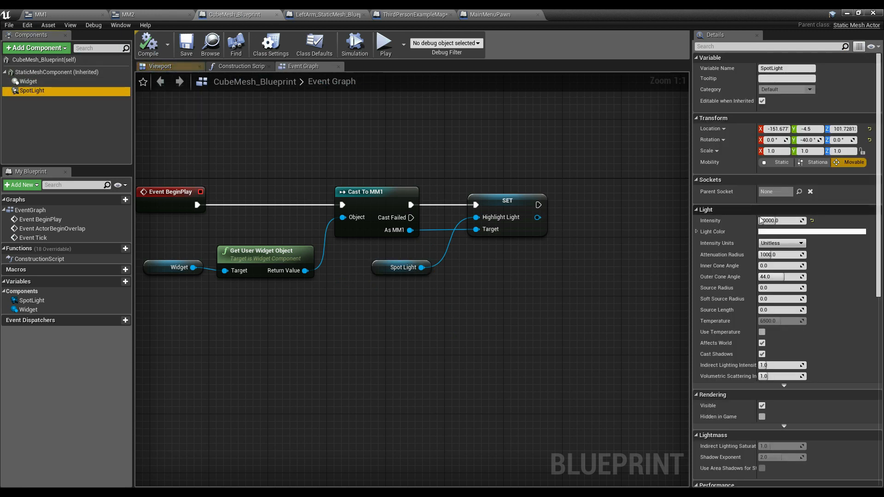
click(777, 222)
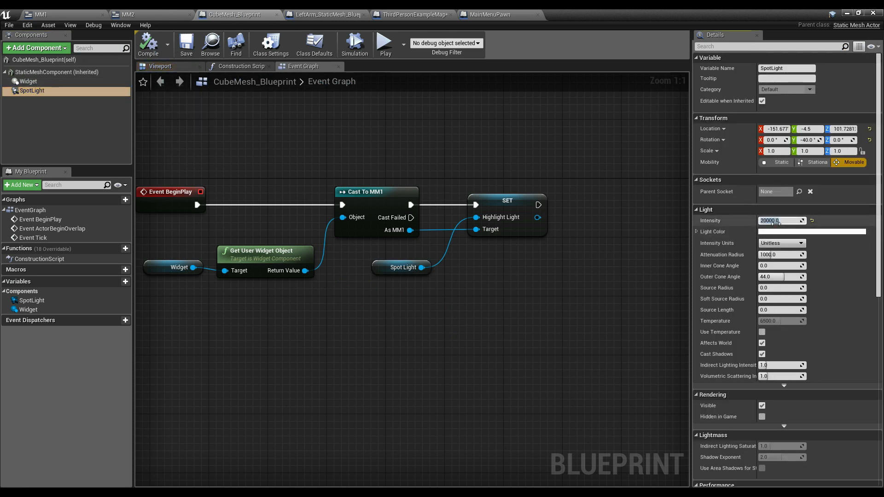
click(186, 45)
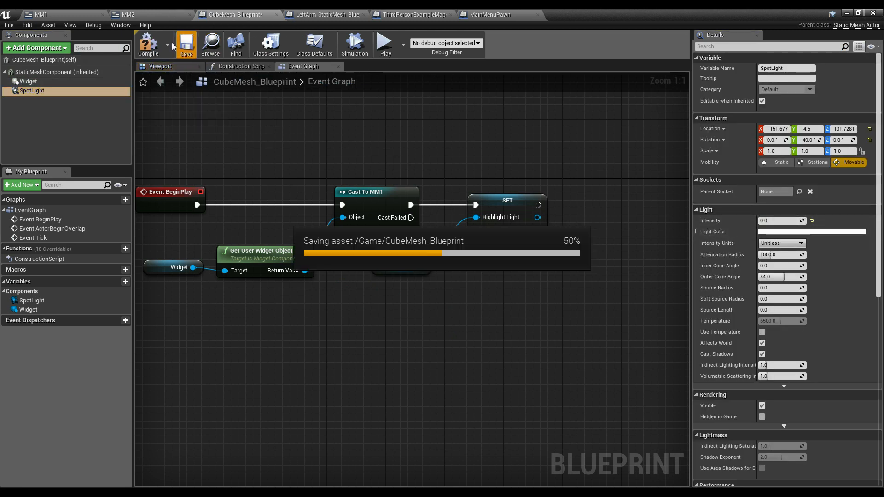
click(148, 45)
Play the level in the main editor to check the menu cube's lighting, and stop it.
click(845, 13)
click(563, 43)
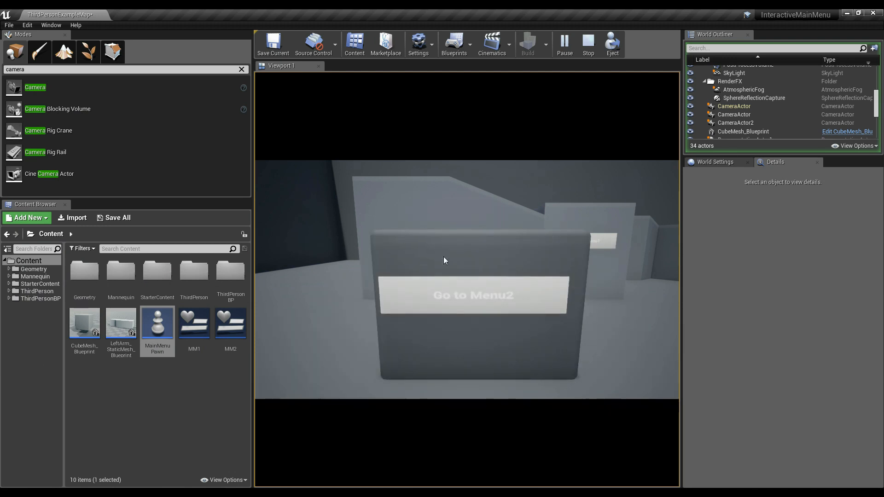
click(585, 49)
Dim the level by lowering the SkyLight's intensity to about 0.38 and the directional Light Source's intensity to about 0.46.
scroll(748, 117, up, 3)
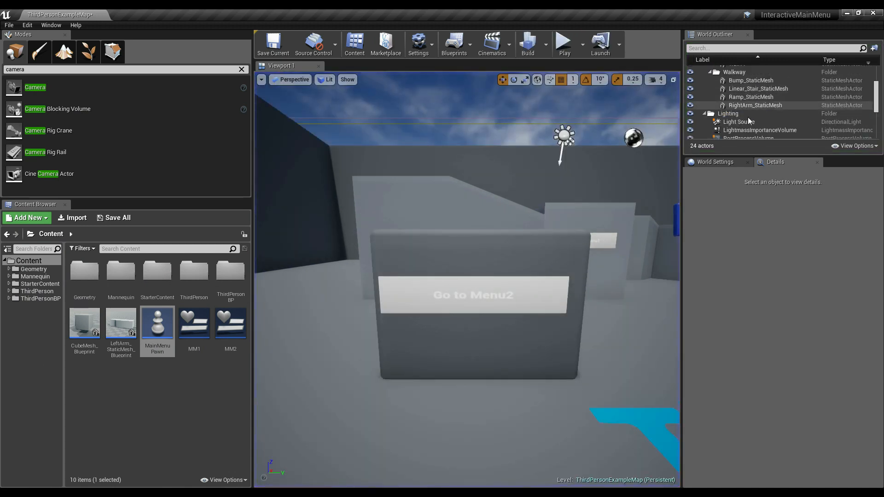
click(744, 103)
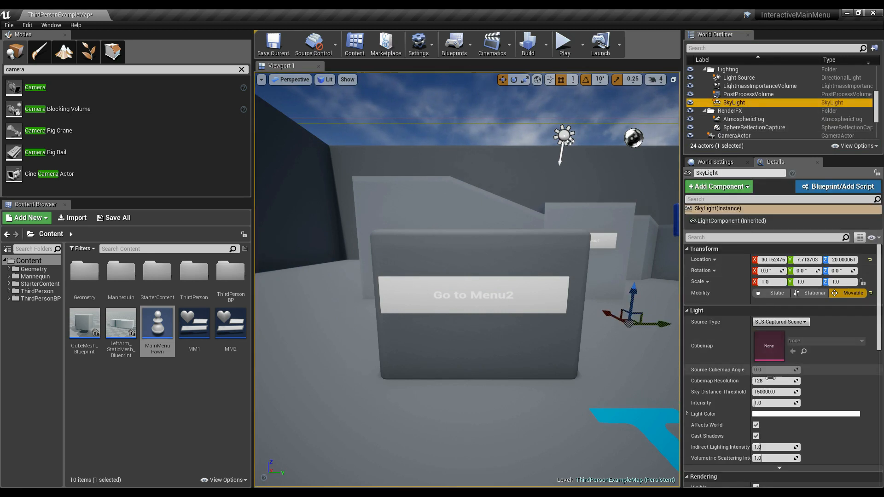
drag(779, 404, 777, 404)
scroll(760, 106, up, 2)
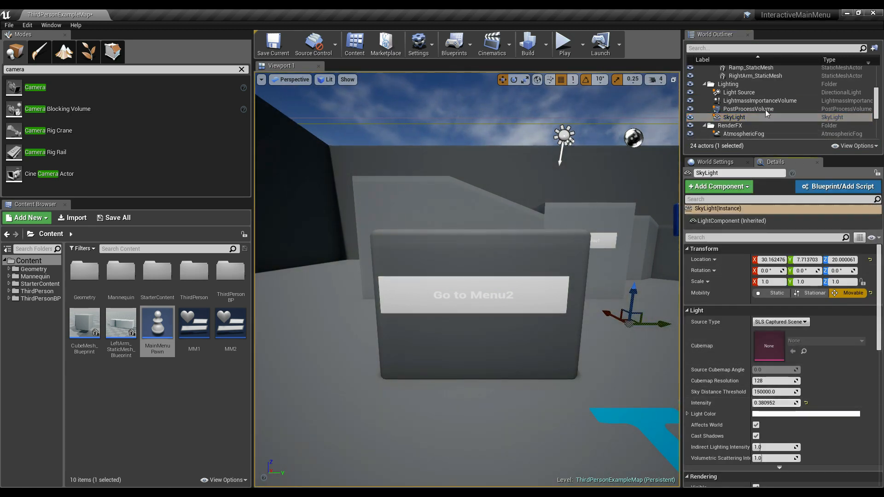
click(739, 92)
drag(778, 322, 770, 322)
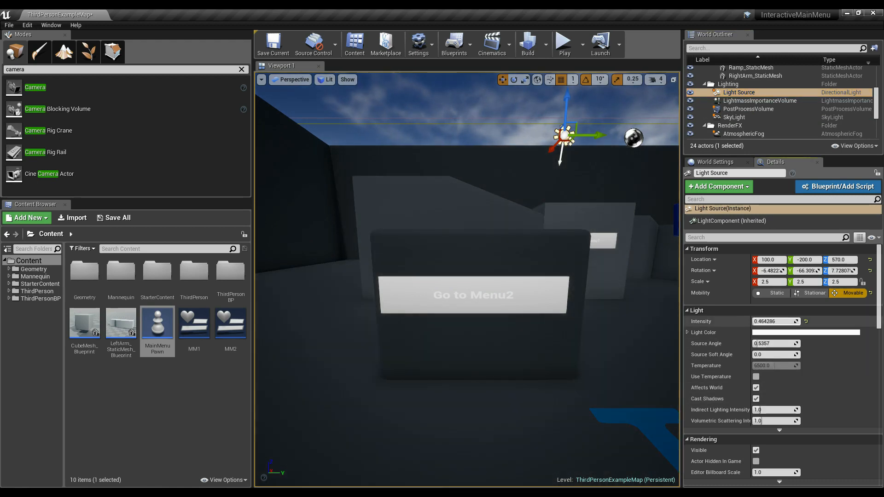
Play the level to test the hover highlight and the camera switching between both menu buttons, and stop it.
click(565, 43)
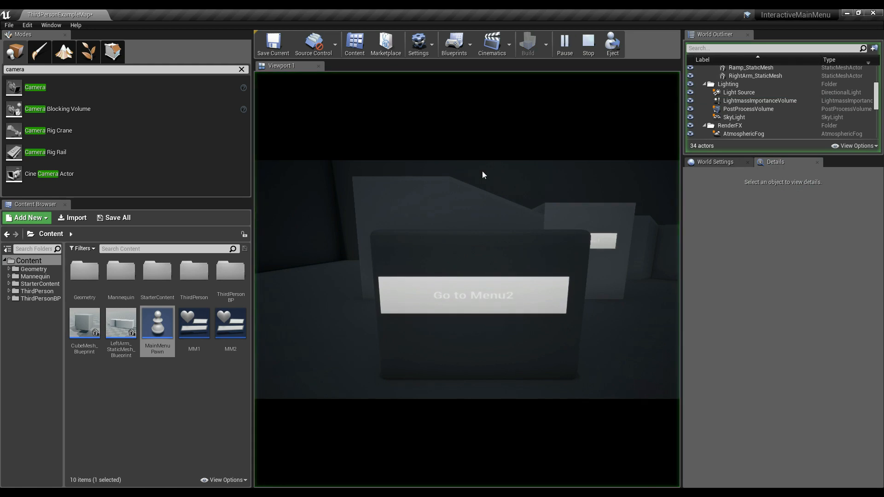
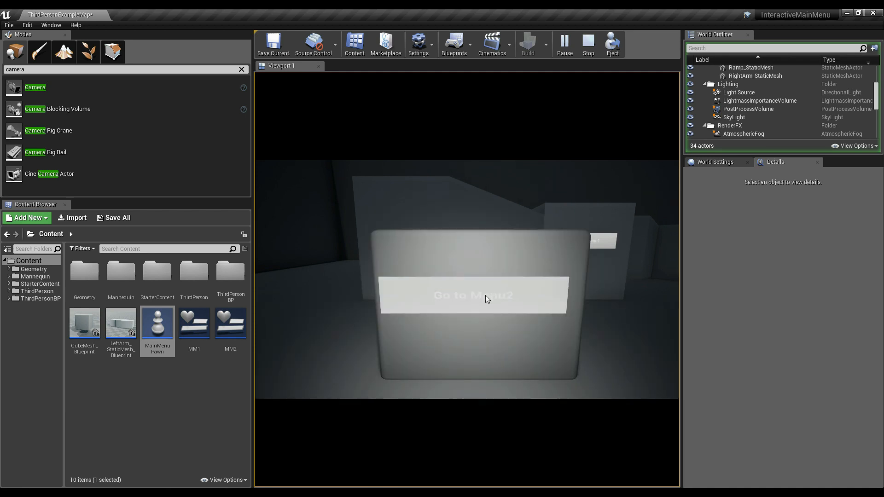
click(485, 295)
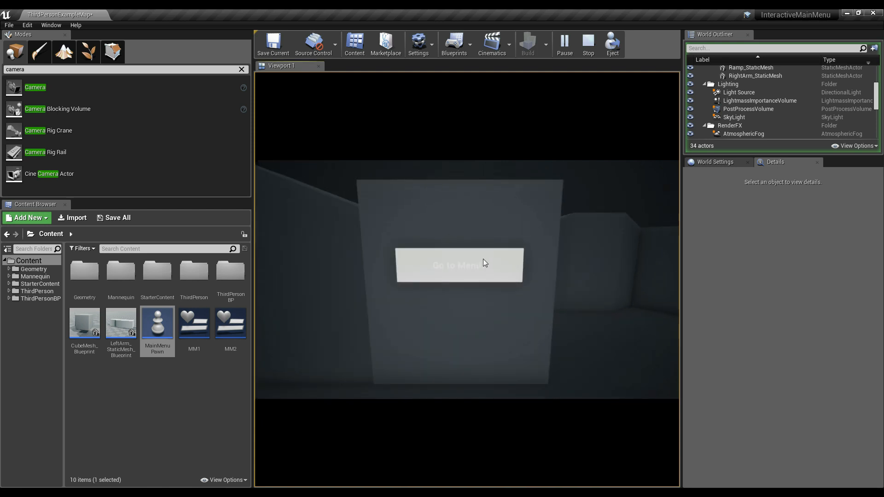
click(483, 259)
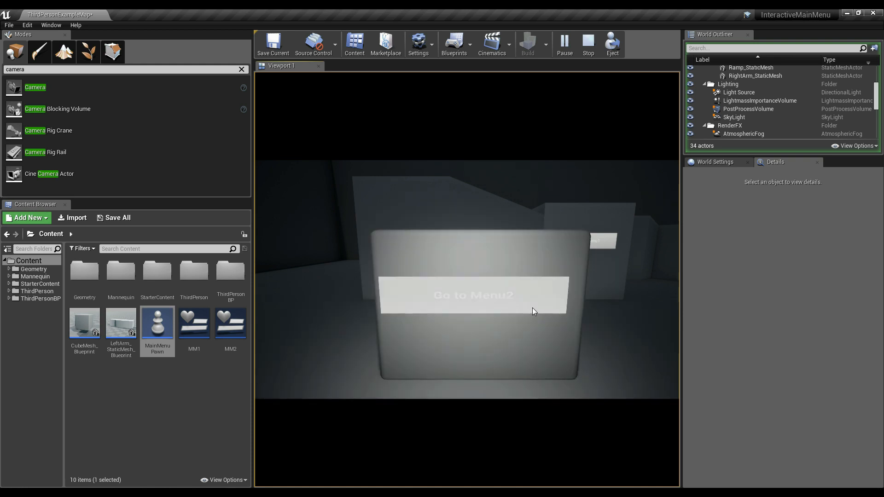
click(533, 308)
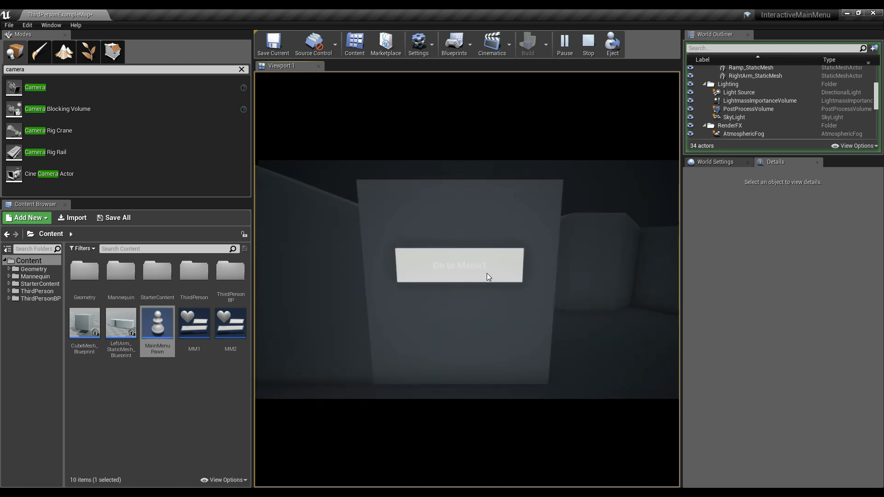
click(488, 275)
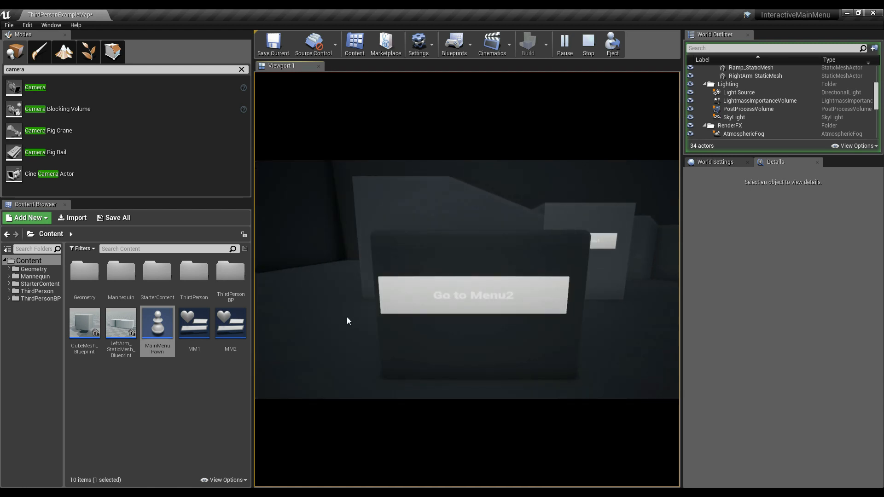
click(588, 42)
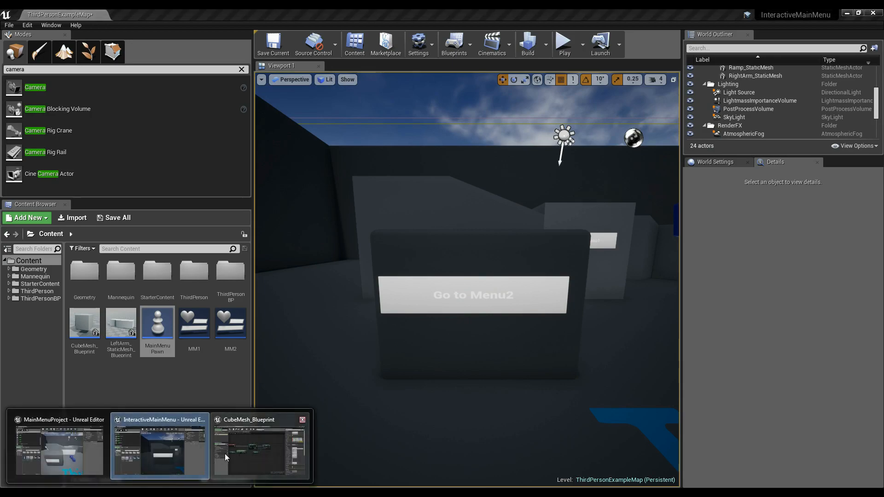
Review MM1's CameraArray and HighlightLight variables and CubeMesh_Blueprint's components and BeginPlay nodes that assign the spot light.
click(225, 455)
right_drag(219, 150, 273, 182)
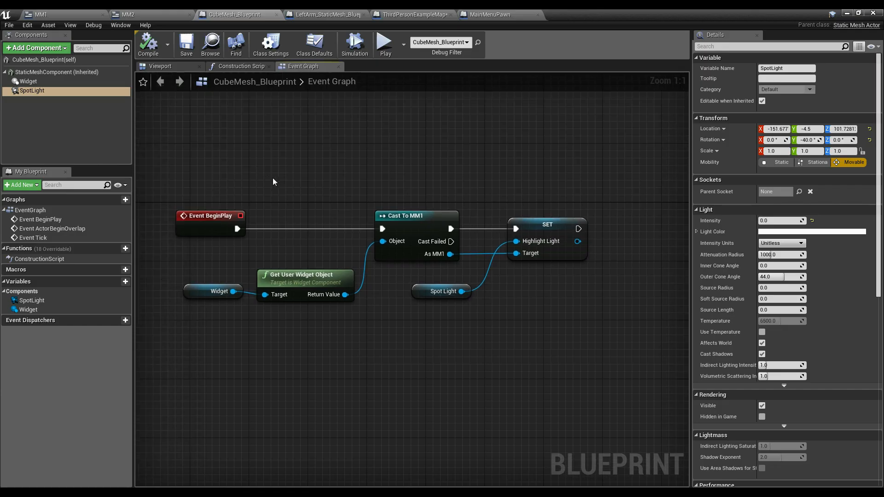
right_drag(348, 212, 397, 221)
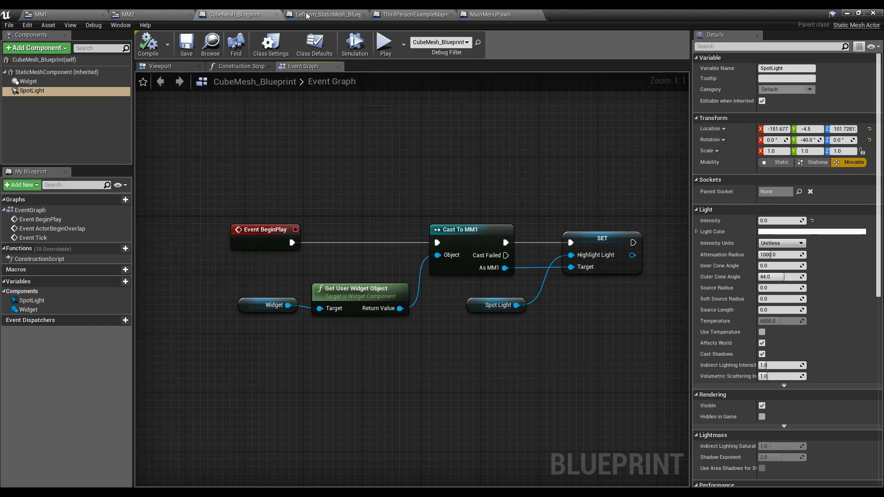
click(56, 14)
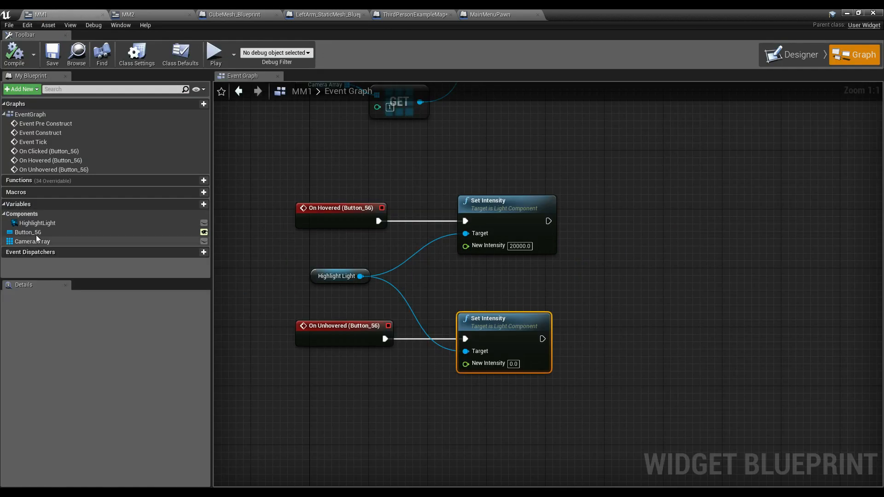
click(122, 241)
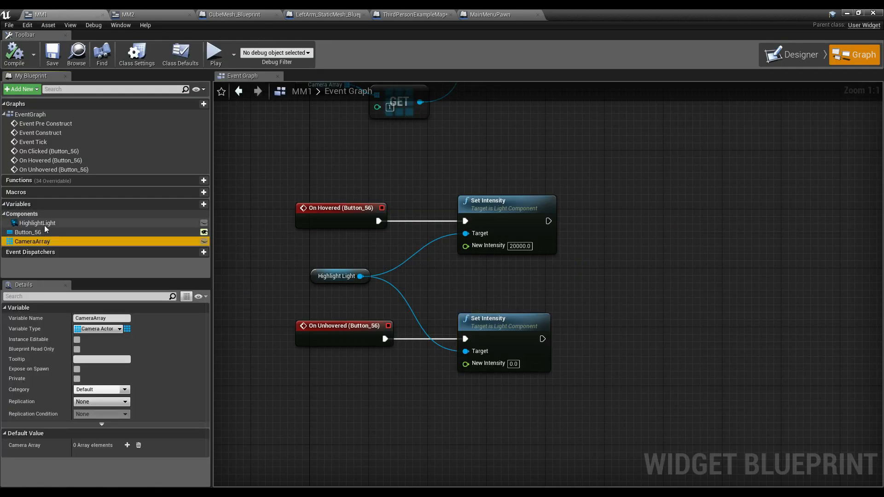
click(154, 224)
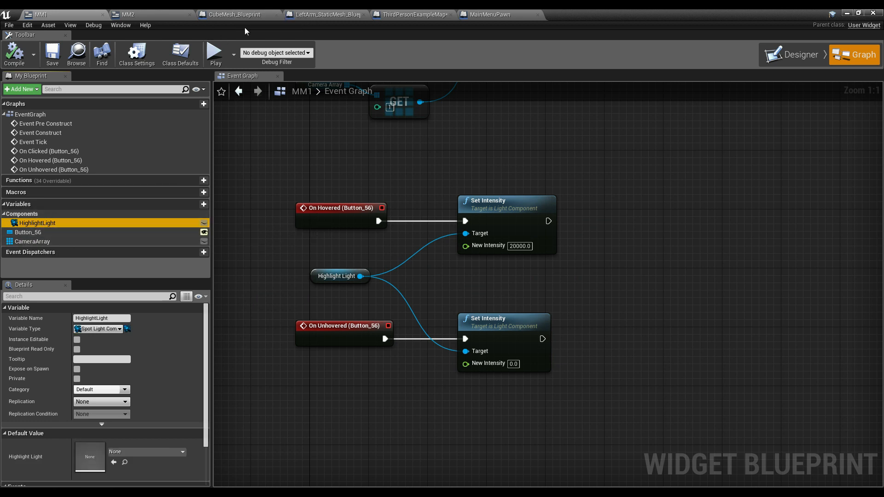
click(248, 13)
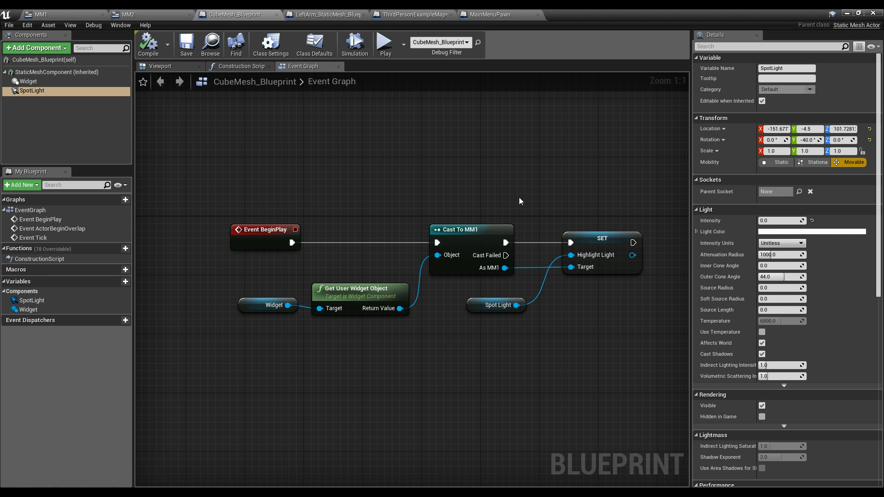
click(28, 81)
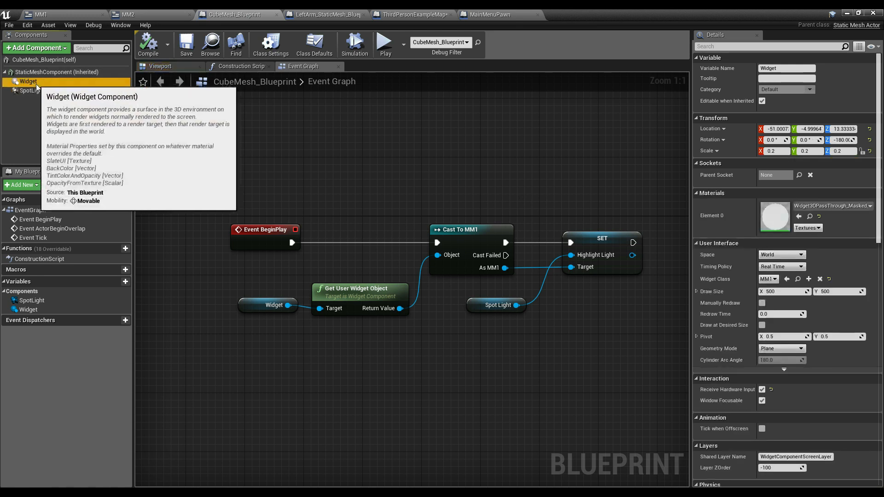
click(32, 91)
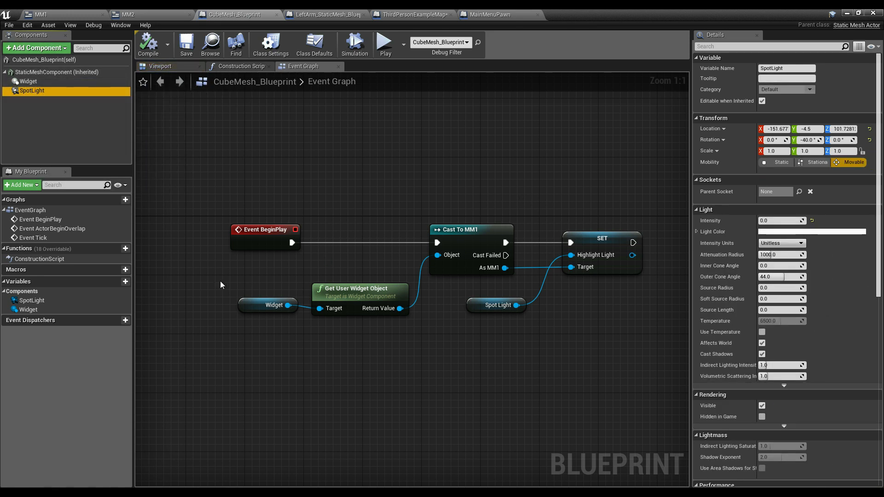
drag(221, 285, 639, 353)
drag(639, 353, 233, 262)
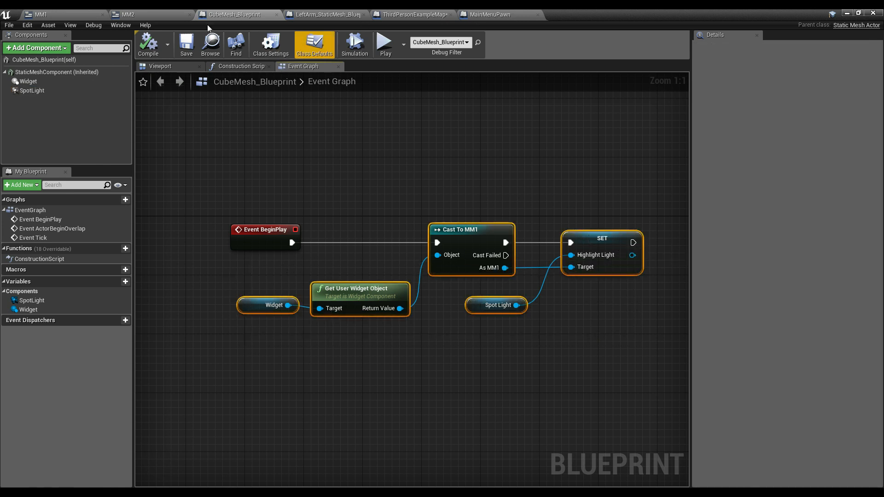
Examine the ThirdPersonExampleMap level blueprint nodes that get each mesh's widget, cast it and set its Camera Array.
click(414, 14)
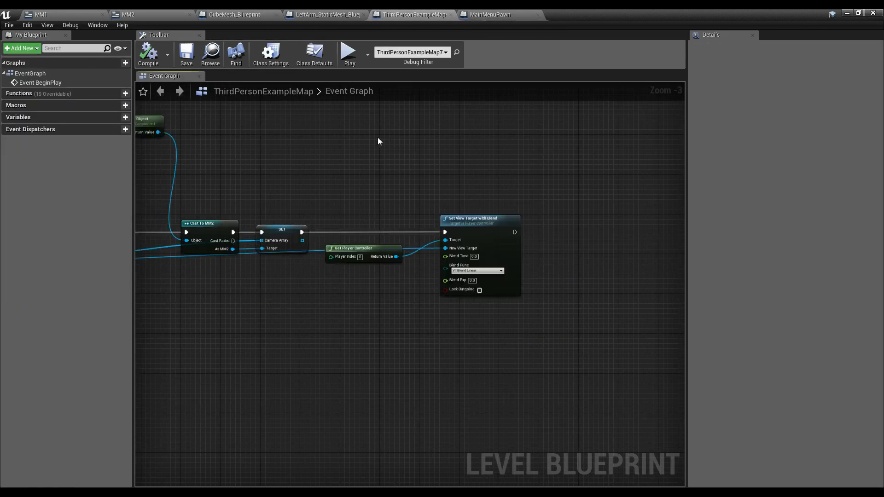
scroll(378, 137, down, 4)
scroll(328, 197, up, 2)
scroll(328, 197, up, 2)
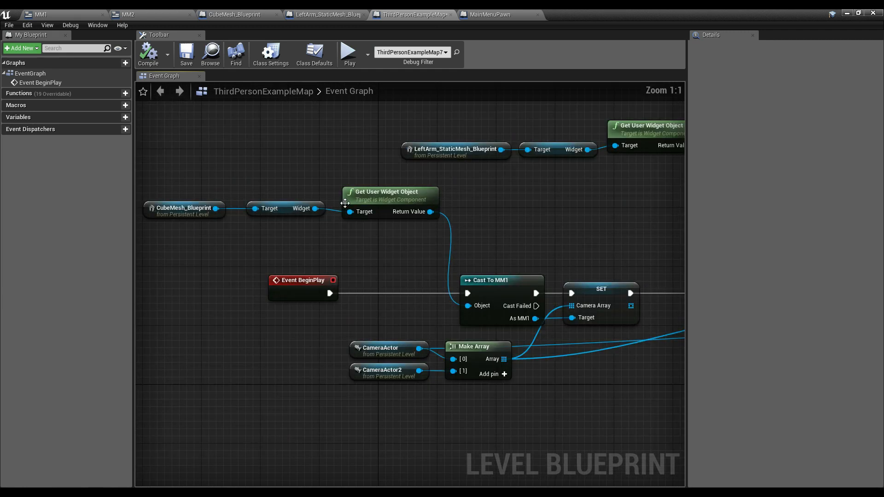
drag(382, 394, 382, 394)
right_drag(245, 198, 305, 190)
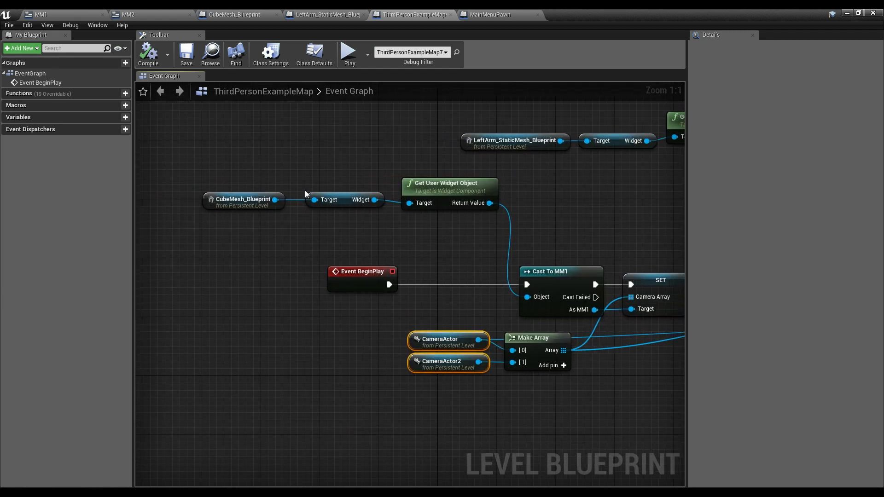
drag(251, 142, 249, 228)
right_drag(351, 252, 271, 256)
scroll(271, 221, down, 2)
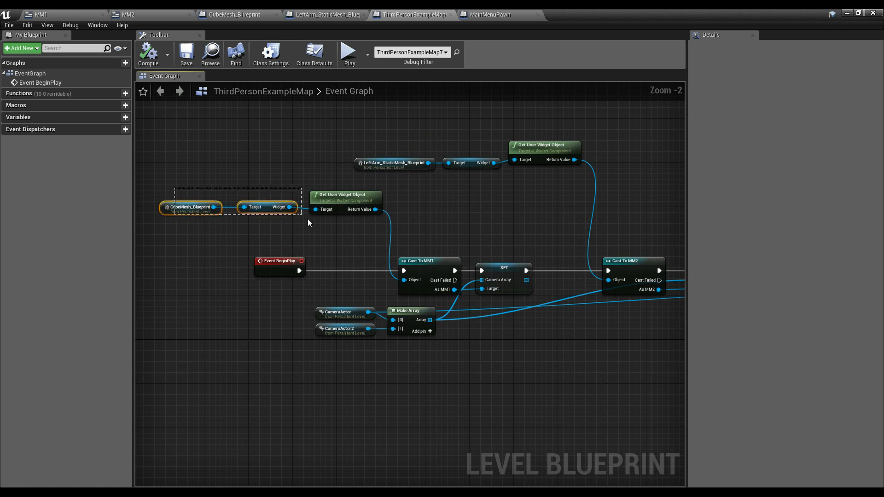
drag(487, 258, 453, 299)
right_drag(505, 316, 446, 320)
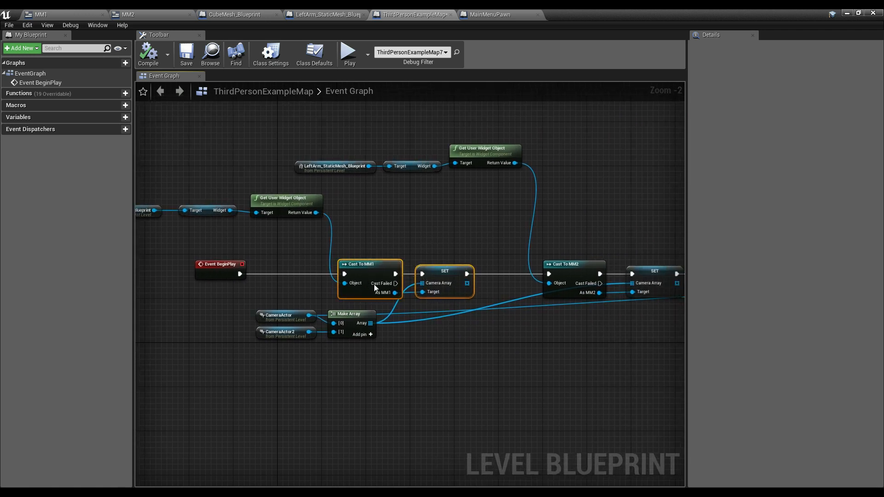
drag(358, 329, 283, 360)
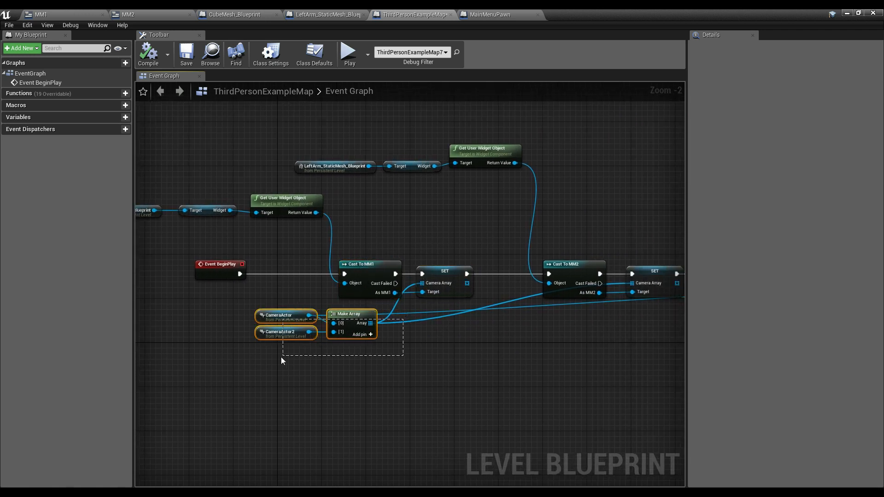
Review the On Clicked event's Camera Array lookup and Set View Target with Blend nodes in MM1.
click(69, 14)
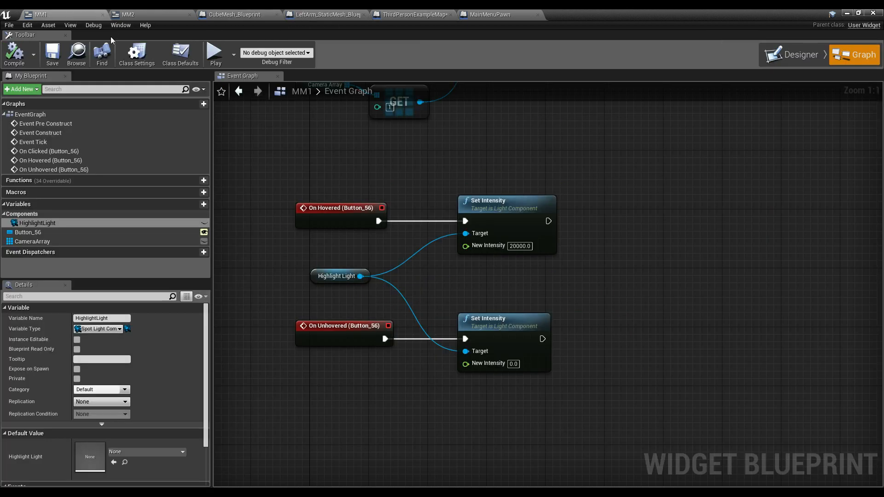
right_drag(378, 185, 418, 319)
drag(413, 155, 360, 201)
drag(521, 140, 547, 226)
drag(543, 134, 548, 211)
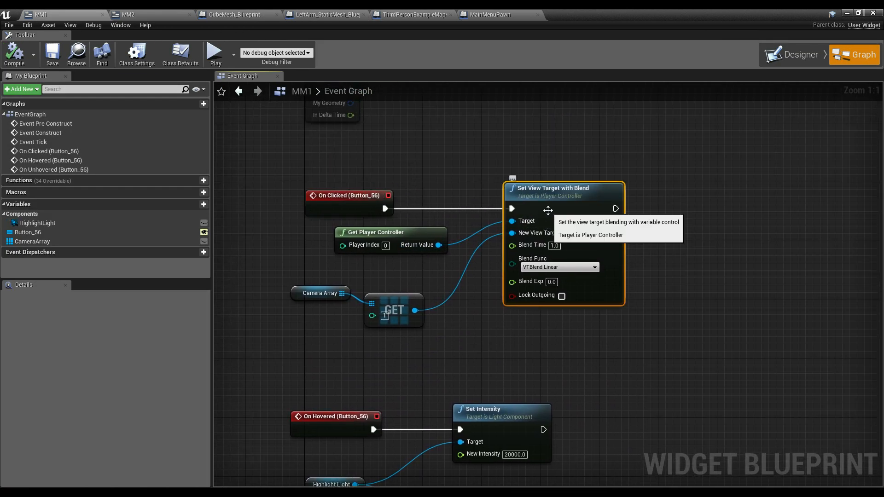
Review MM1's On Hovered and On Unhovered events with the Set Intensity nodes they run on the Highlight Light.
right_drag(554, 357, 546, 170)
drag(345, 188, 320, 227)
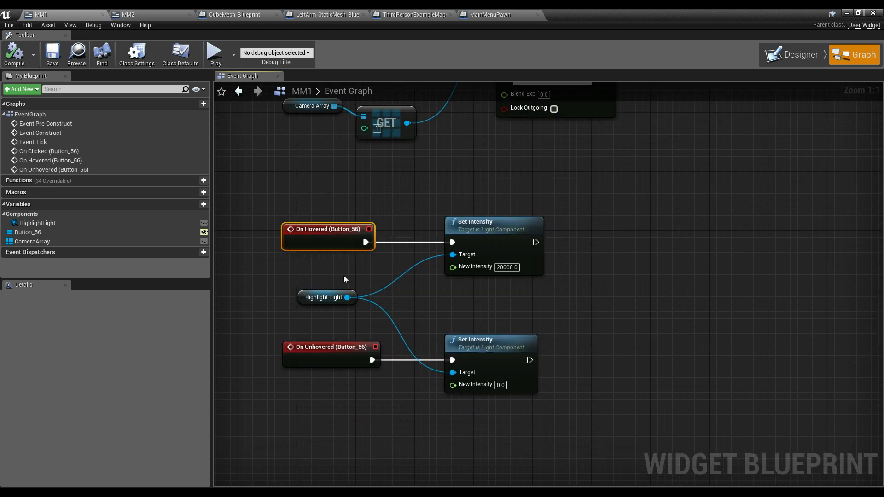
drag(241, 247, 575, 368)
drag(606, 397, 343, 226)
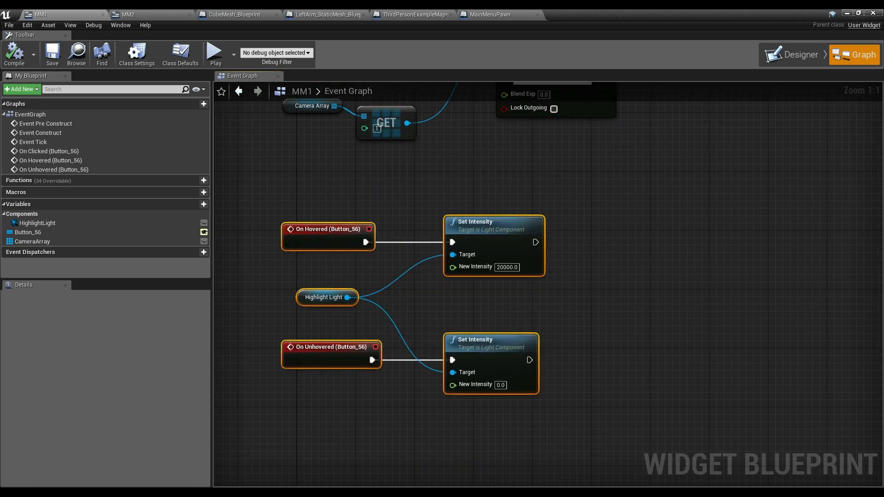
right_drag(374, 199, 461, 220)
click(461, 219)
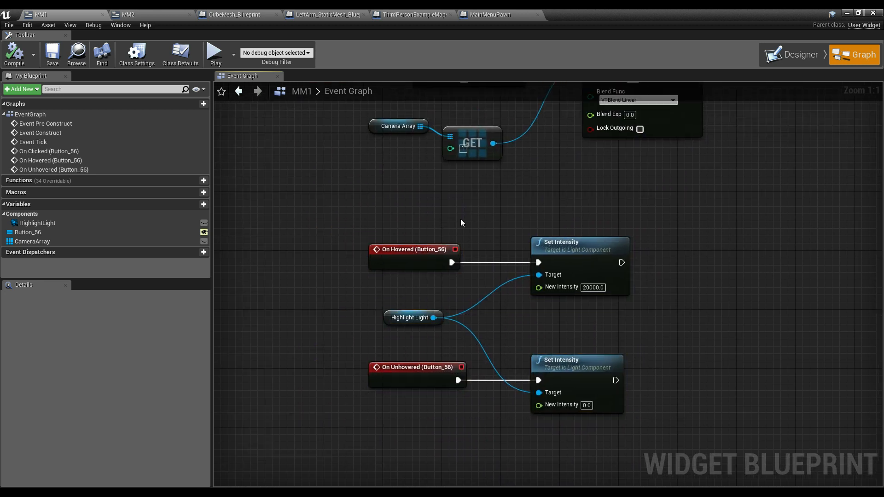
Return to the level and look over the two menu button meshes and the camera placed between them.
click(848, 12)
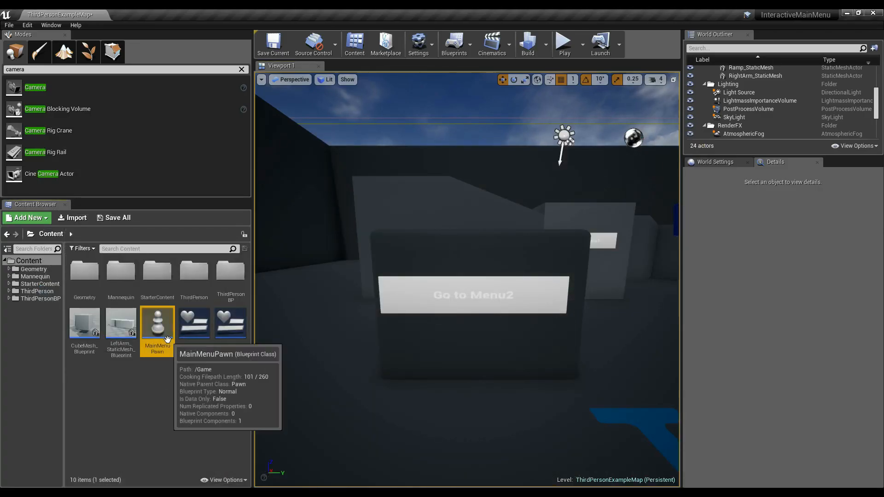
key(s)
right_drag(304, 324, 294, 308)
key(w)
key(d)
right_drag(433, 289, 415, 289)
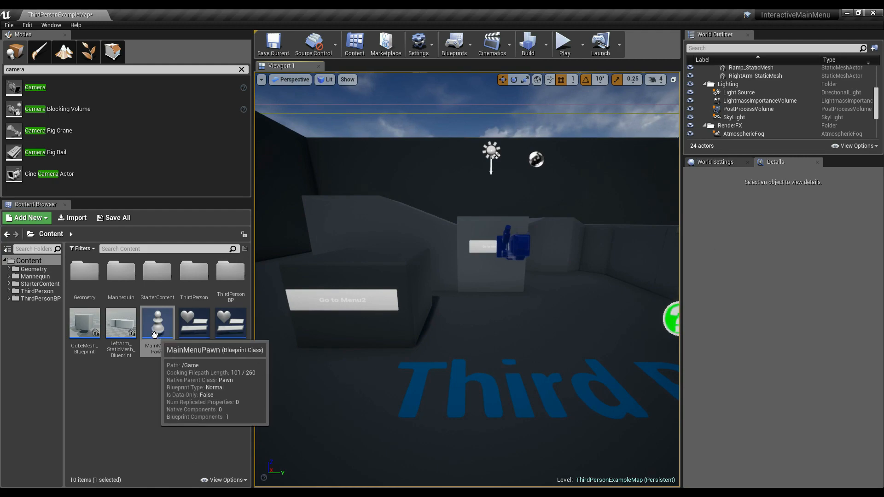
right_drag(317, 304, 300, 303)
Select the Go to Menu2 cube mesh and examine its spot light and the surrounding cameras from several angles.
click(393, 302)
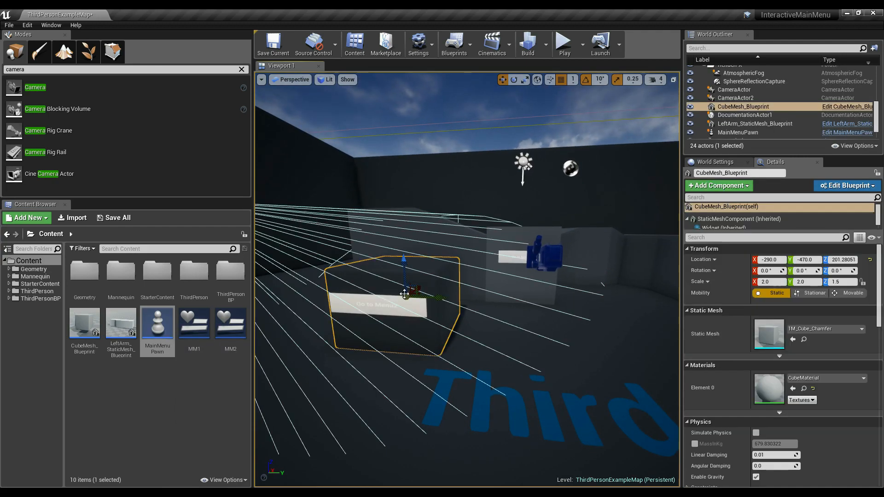
key(a)
right_drag(432, 292, 413, 294)
right_drag(481, 295, 442, 296)
key(d)
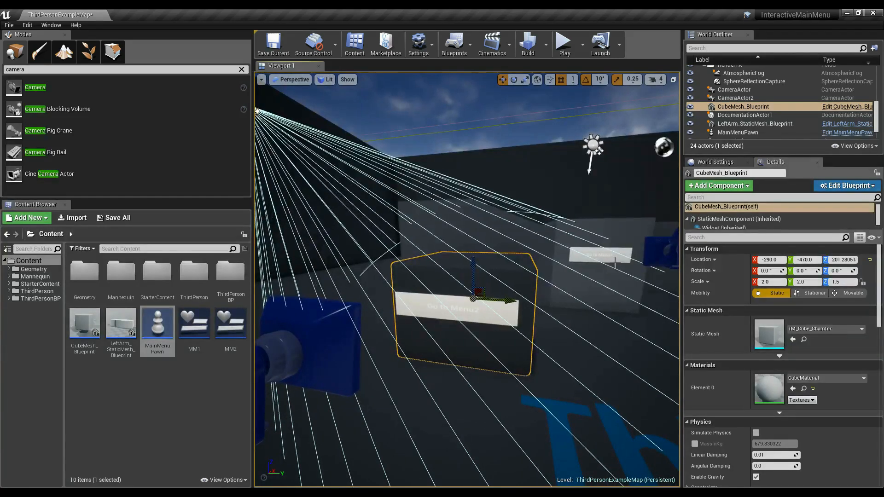
right_drag(558, 260, 544, 260)
right_drag(483, 286, 505, 291)
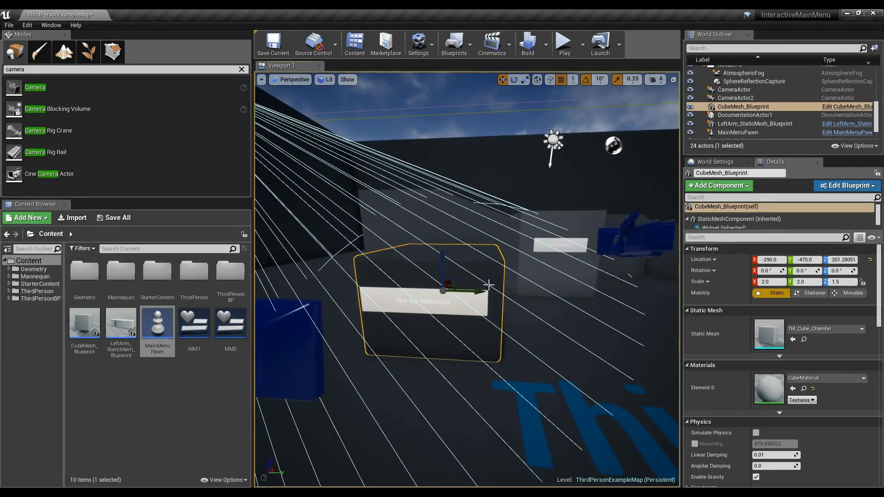